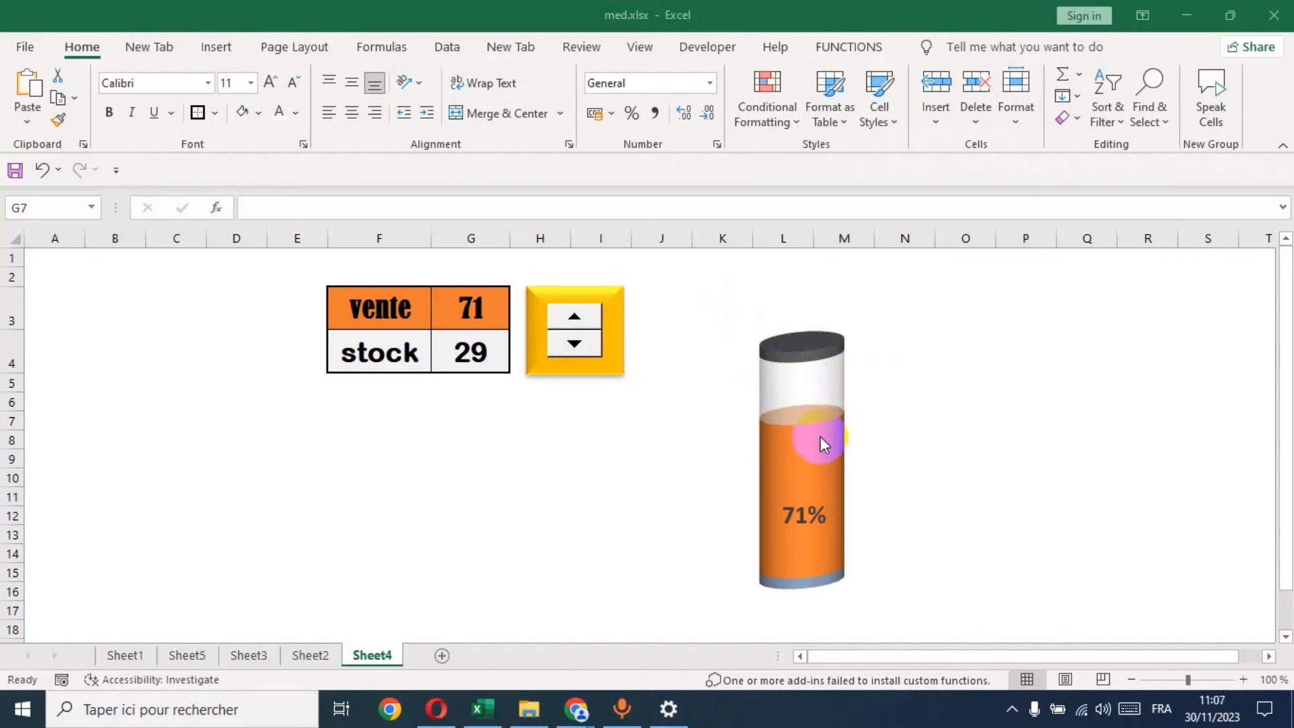
# Raise vente to 76 with the spinner's up arrow so the cylinder shows 76%.
pyautogui.click(574, 317)
pyautogui.click(574, 316)
pyautogui.click(574, 316)
pyautogui.click(573, 317)
pyautogui.click(574, 316)
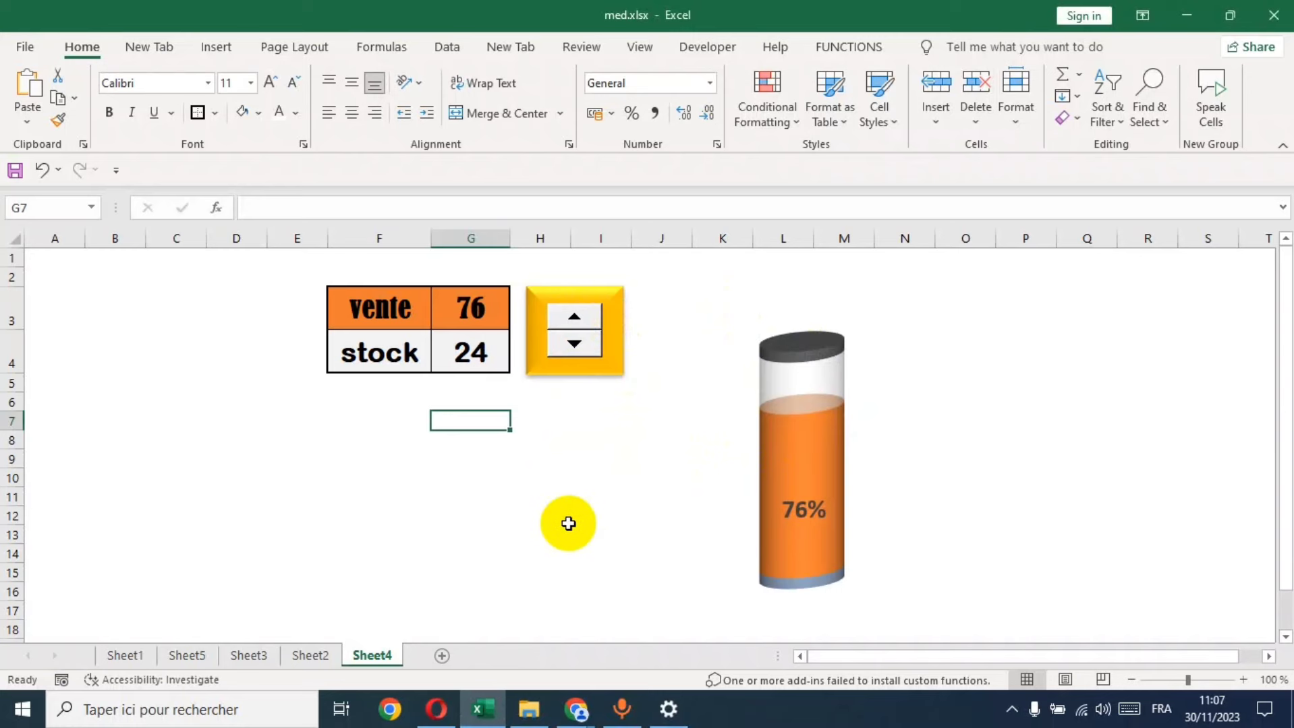
# Add a new sheet and enter the labels vente in B2 and stock in B3.
pyautogui.click(440, 656)
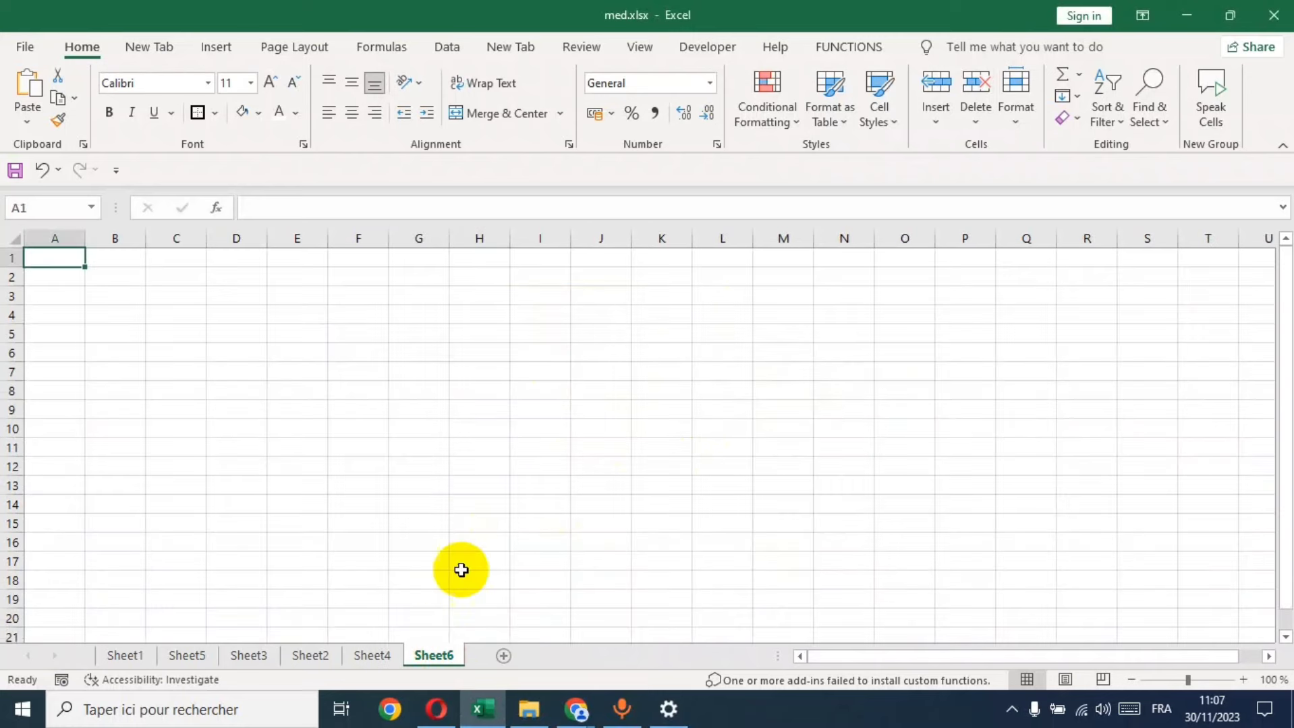
pyautogui.click(123, 275)
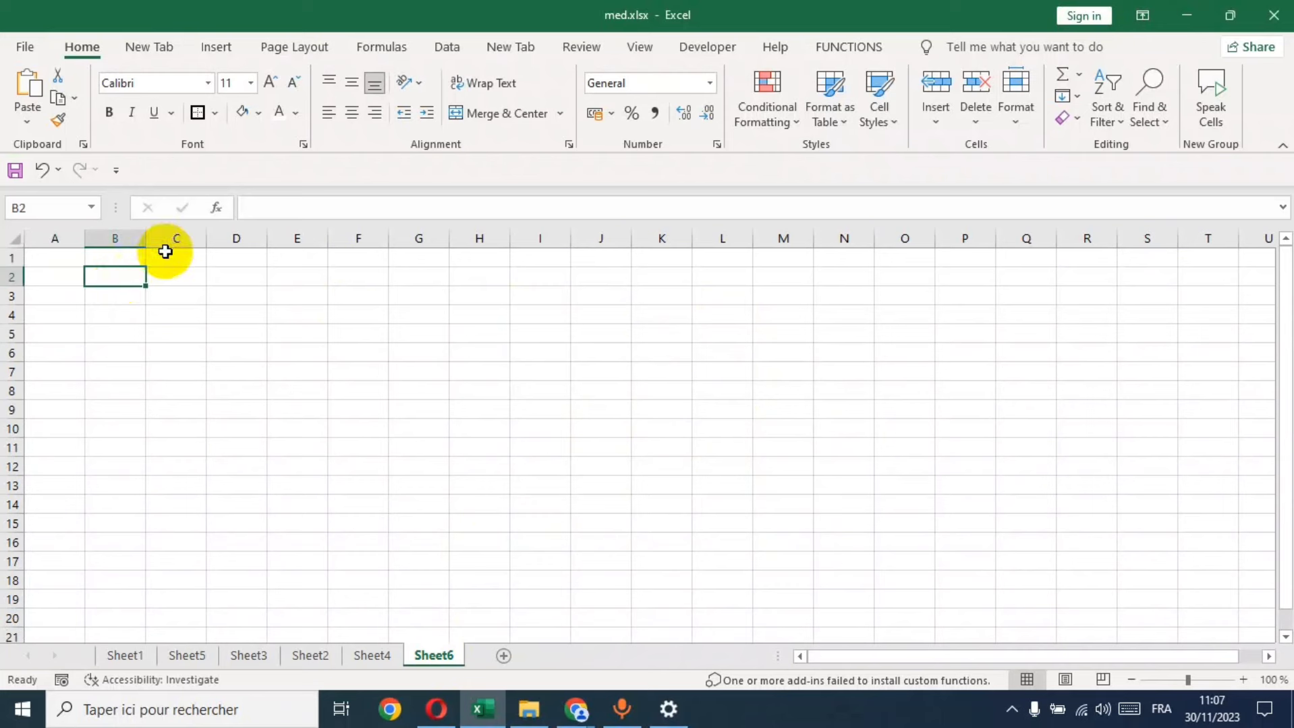
pyautogui.write('vente')
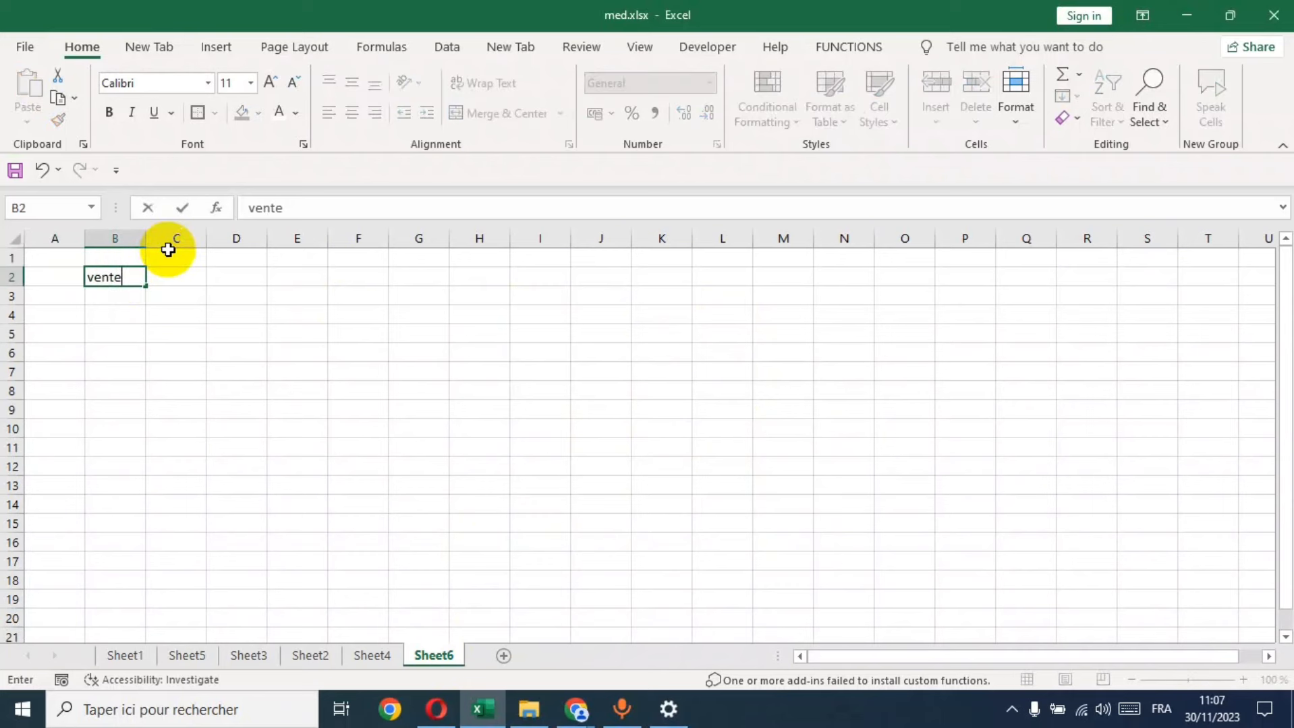
pyautogui.press('Return')
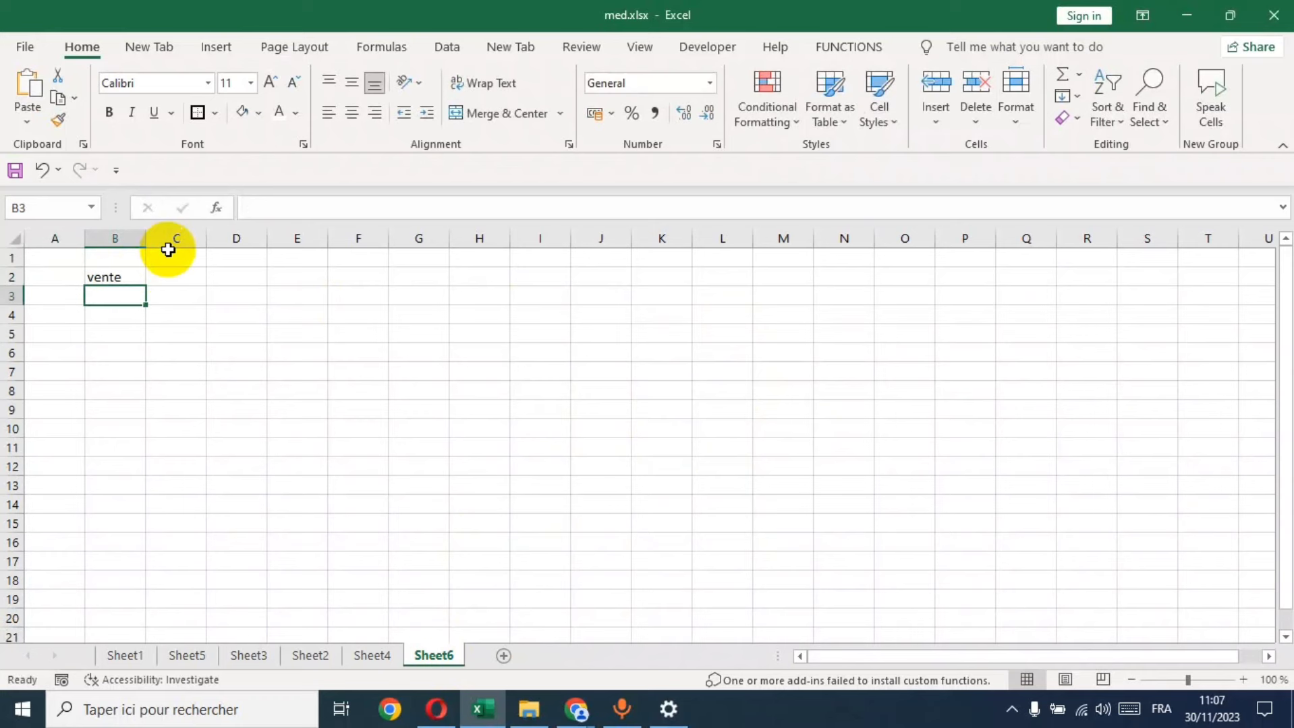
pyautogui.write('stock')
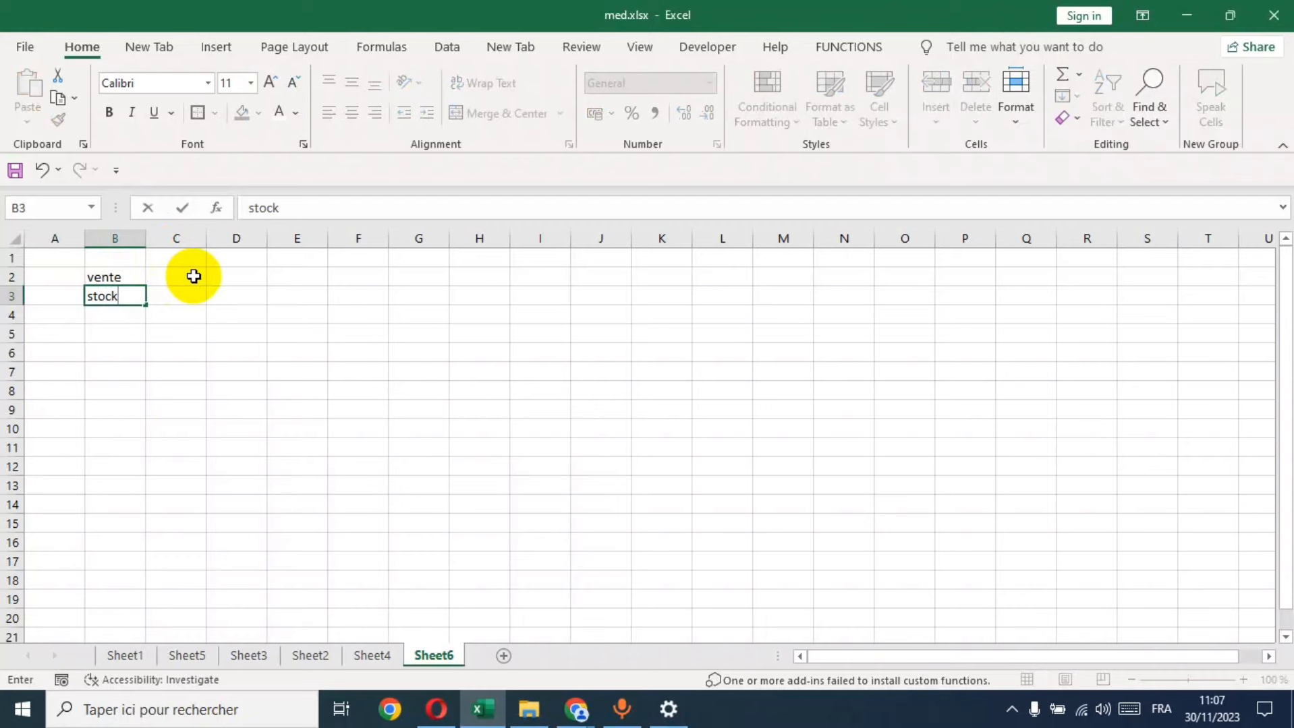
# Give B2:C3 all borders, bold 24-point text, and widen column B to fit.
pyautogui.moveTo(104, 271); pyautogui.dragTo(162, 290)
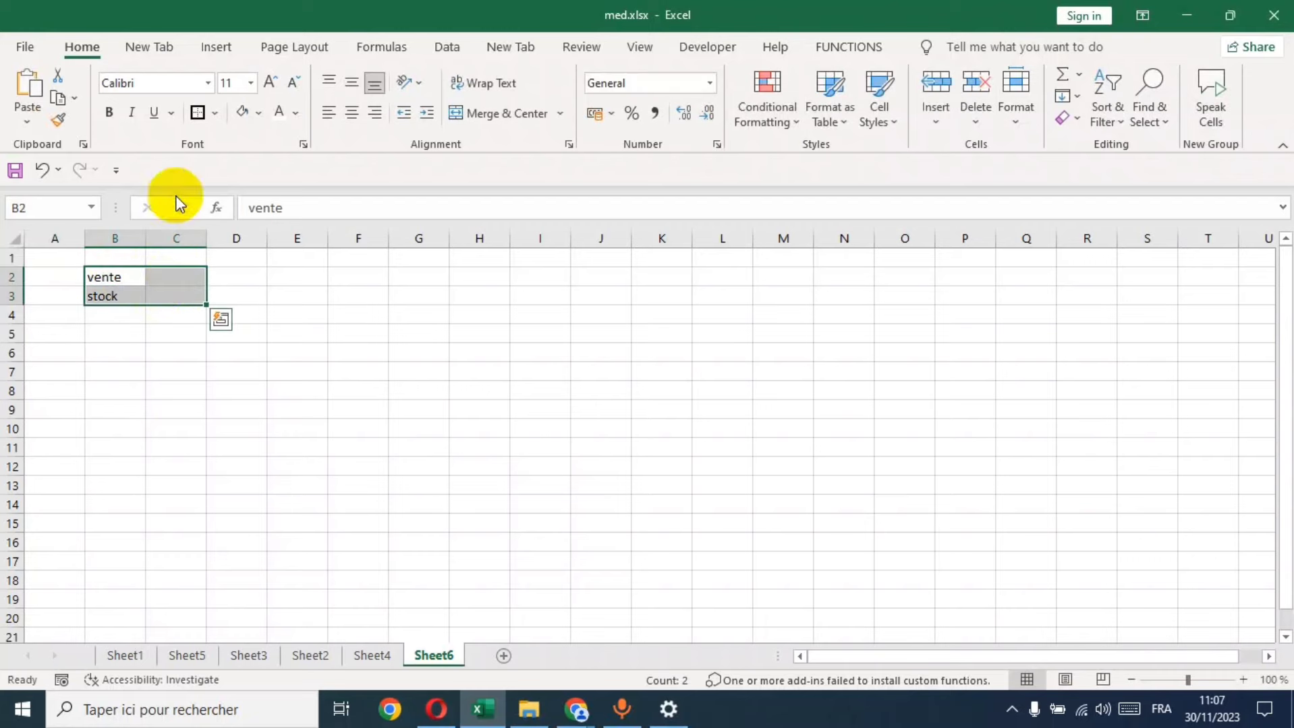
pyautogui.click(215, 113)
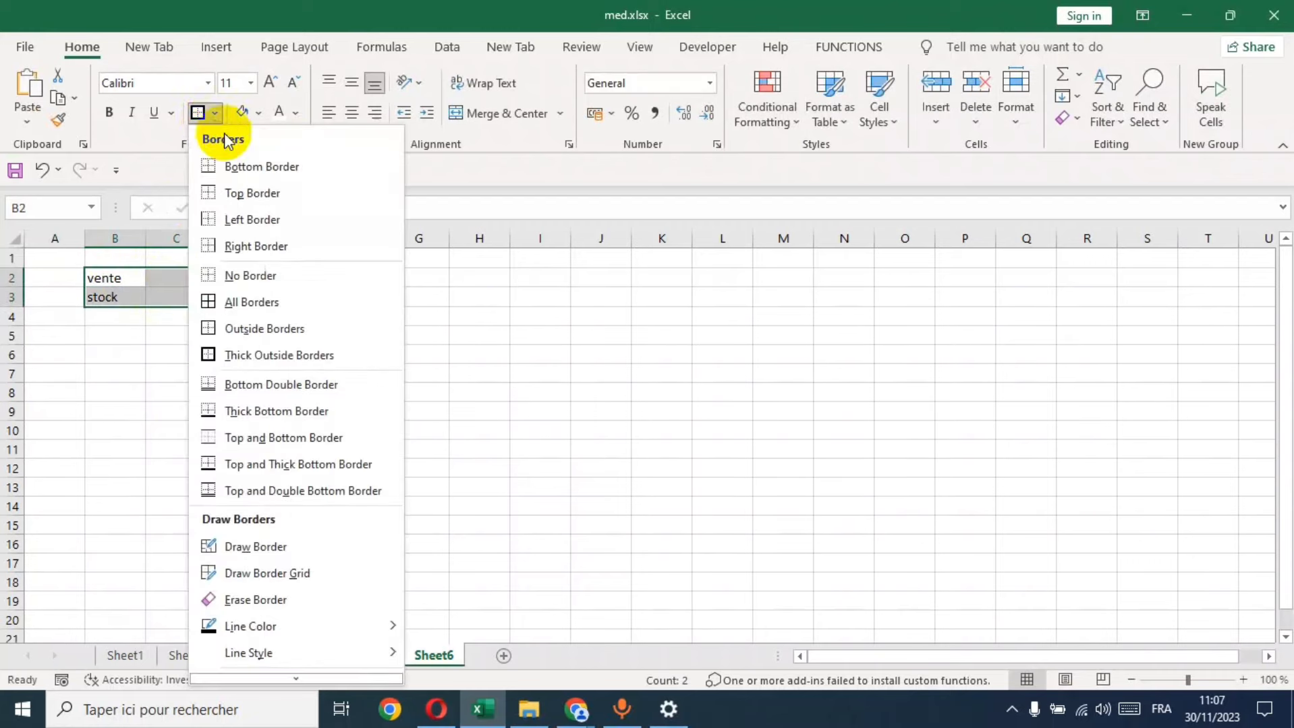
pyautogui.click(252, 302)
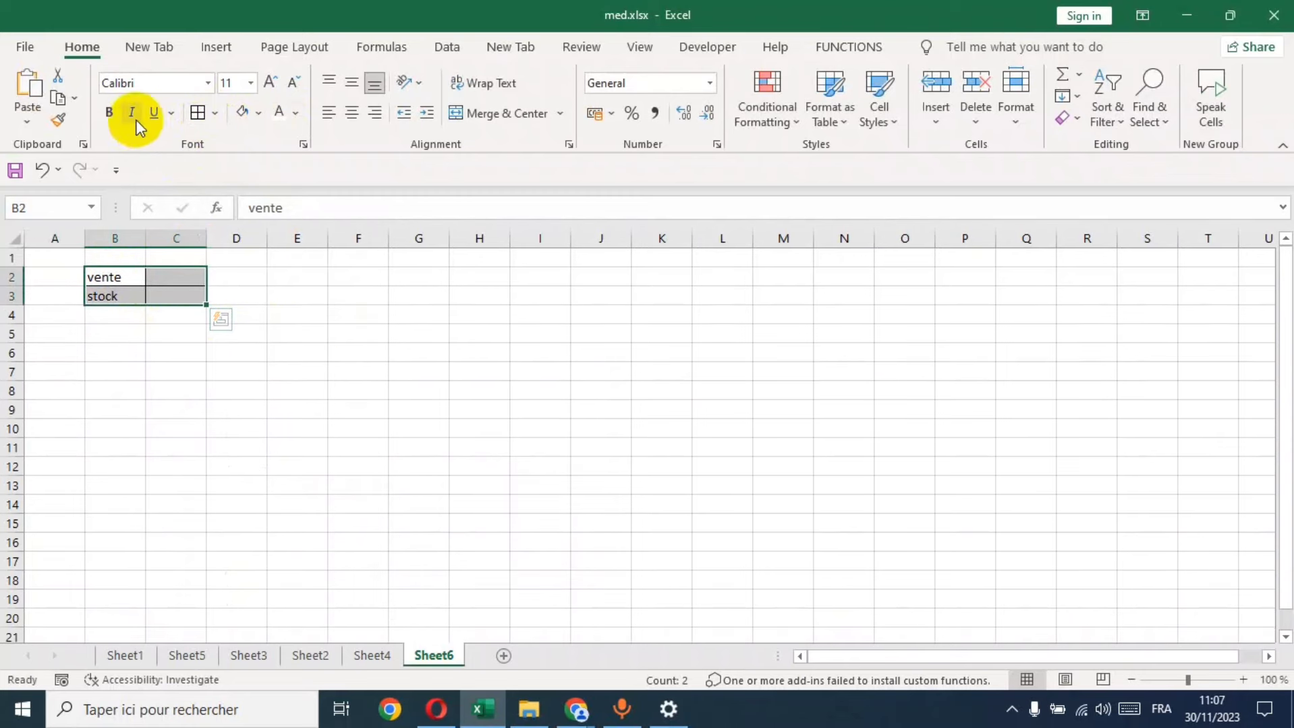
pyautogui.click(109, 112)
pyautogui.click(273, 82)
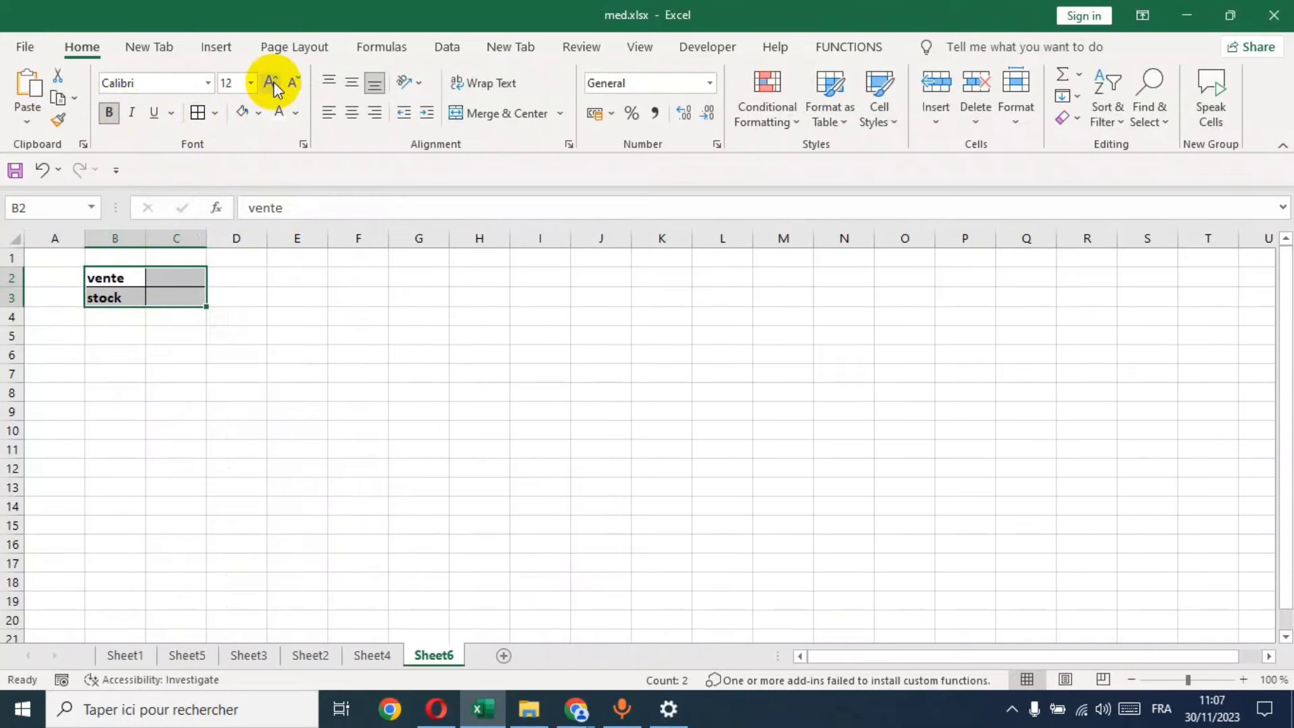
pyautogui.click(273, 82)
pyautogui.click(274, 82)
pyautogui.click(273, 81)
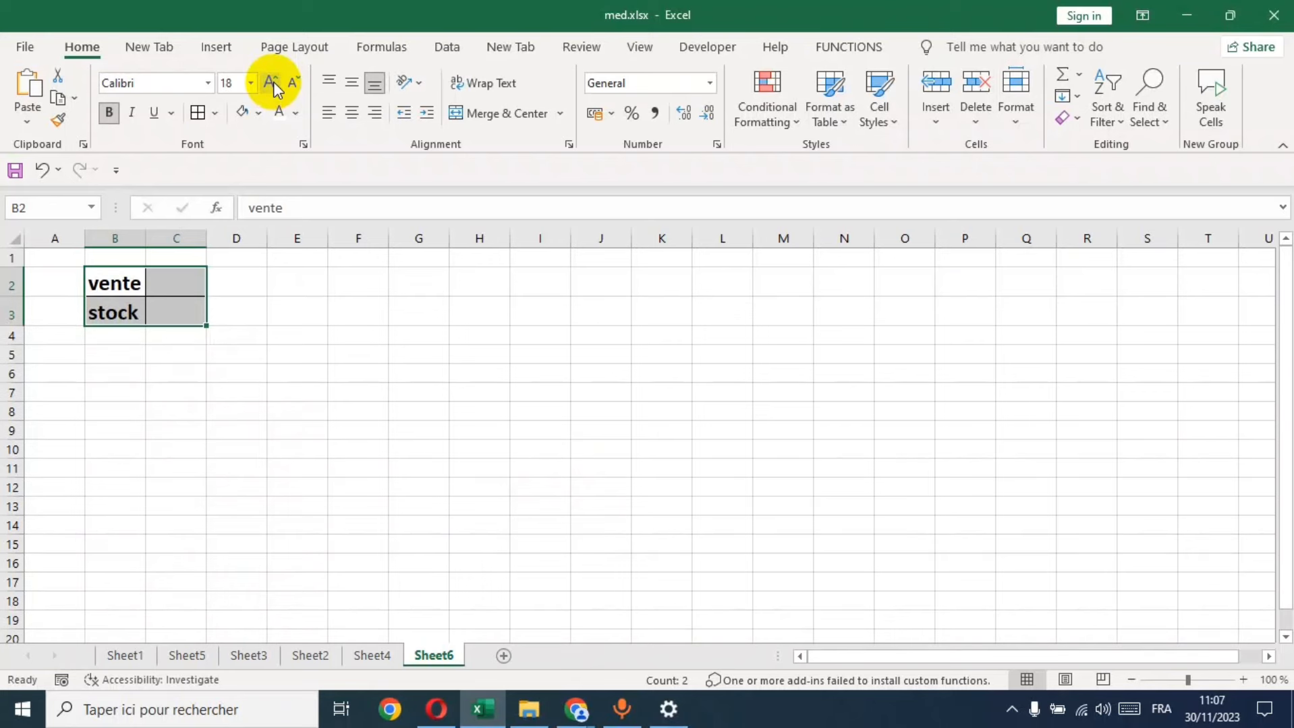
pyautogui.click(274, 82)
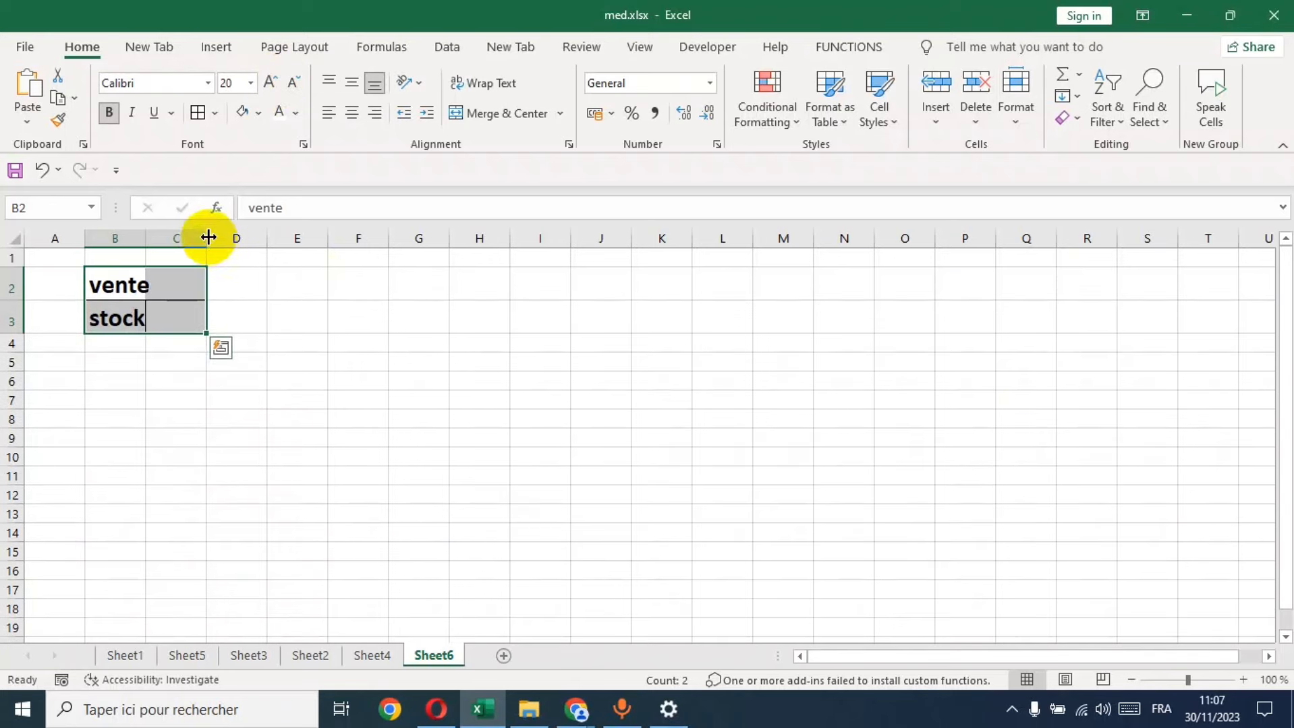
pyautogui.click(273, 82)
pyautogui.click(273, 81)
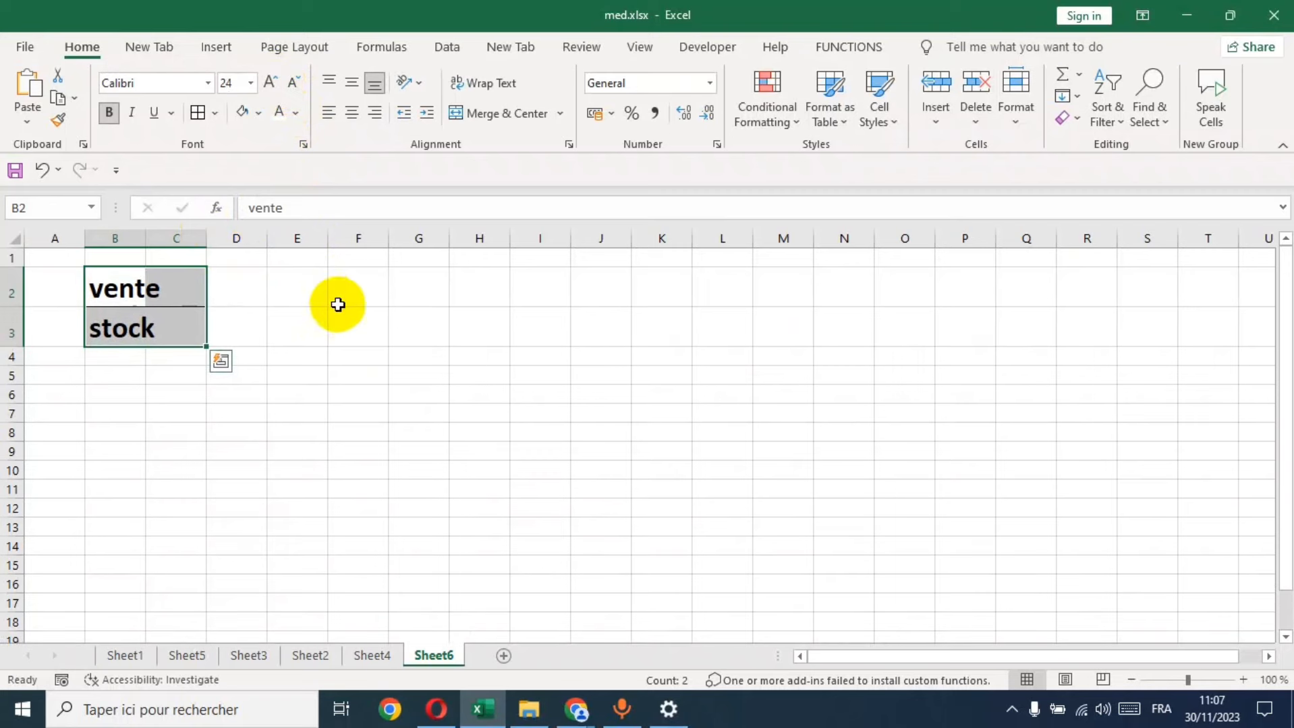
pyautogui.moveTo(145, 238); pyautogui.dragTo(212, 251)
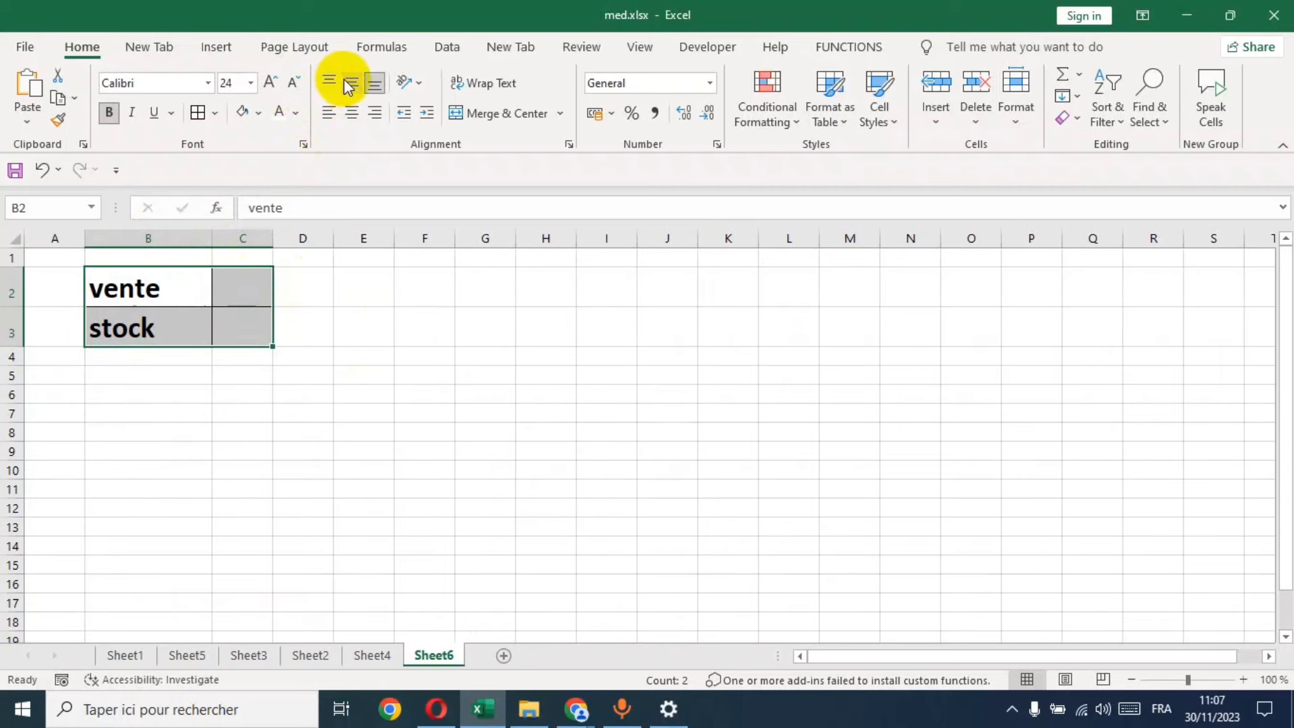
# Centre the table text and fill the vente row B2:C2 gold.
pyautogui.click(359, 116)
pyautogui.click(347, 324)
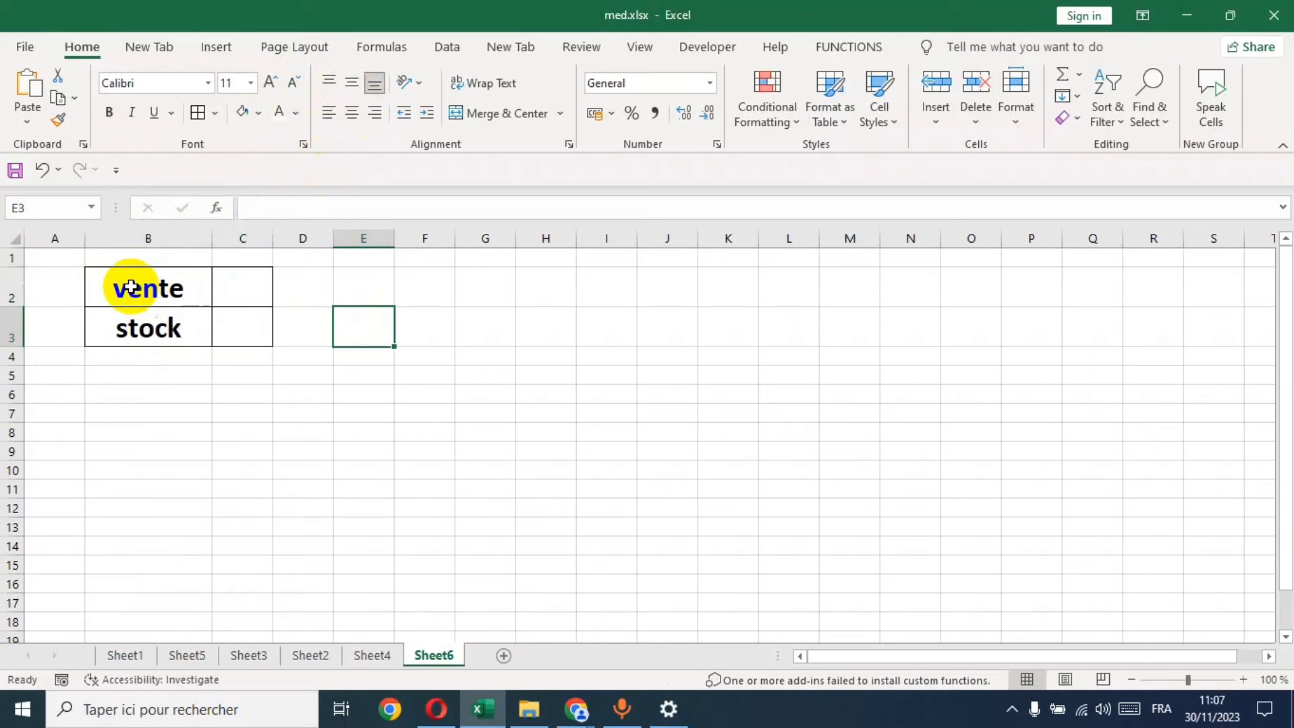
pyautogui.moveTo(131, 286); pyautogui.dragTo(212, 287)
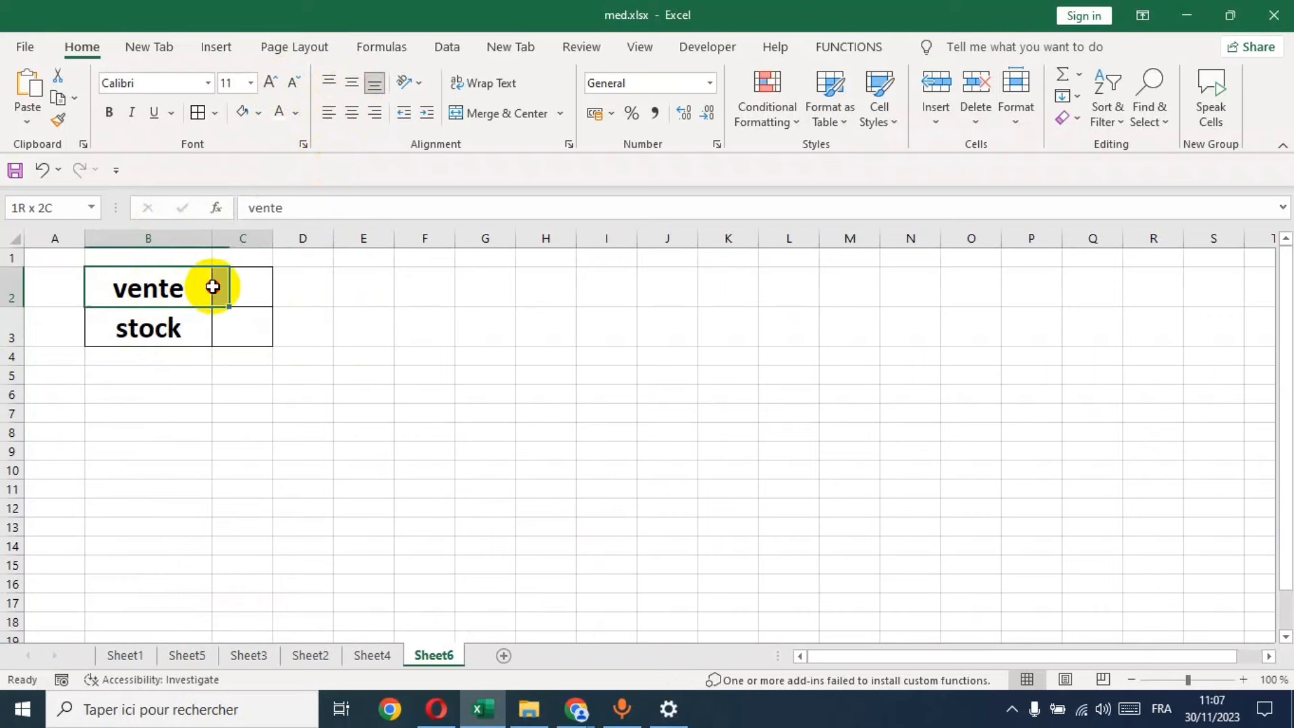
pyautogui.click(259, 113)
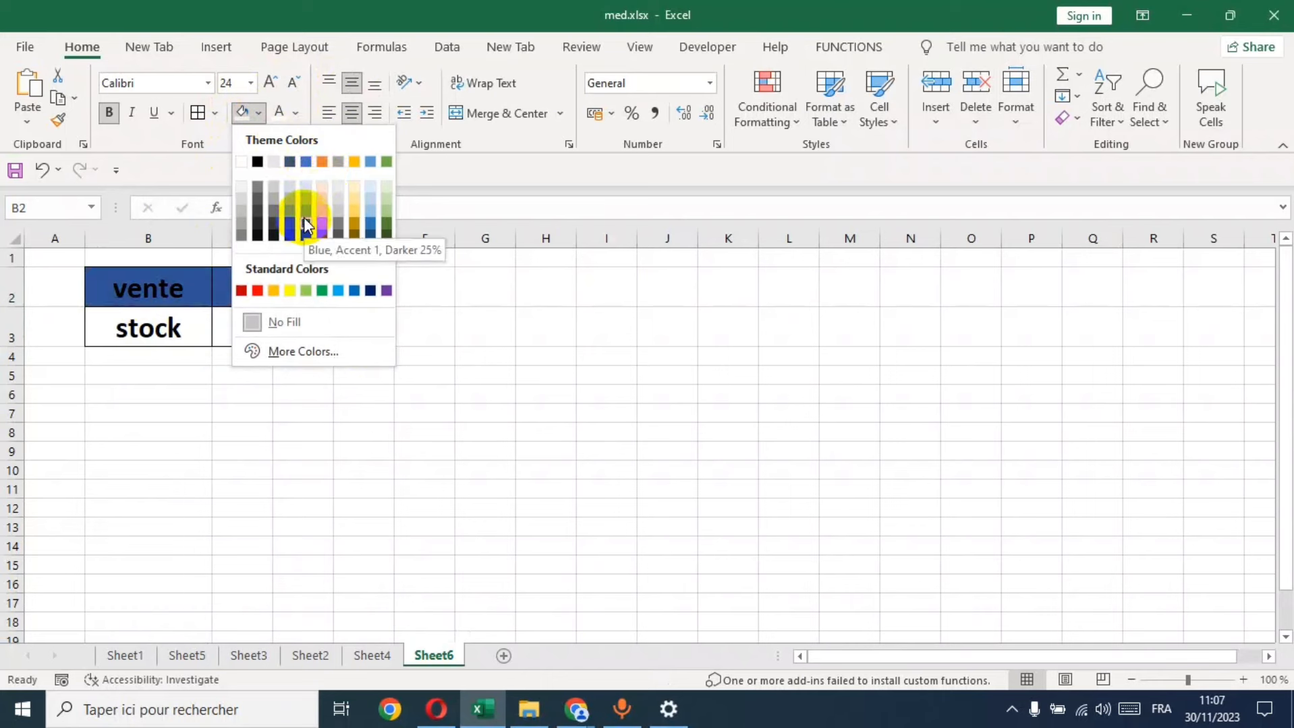
pyautogui.click(356, 228)
pyautogui.click(410, 355)
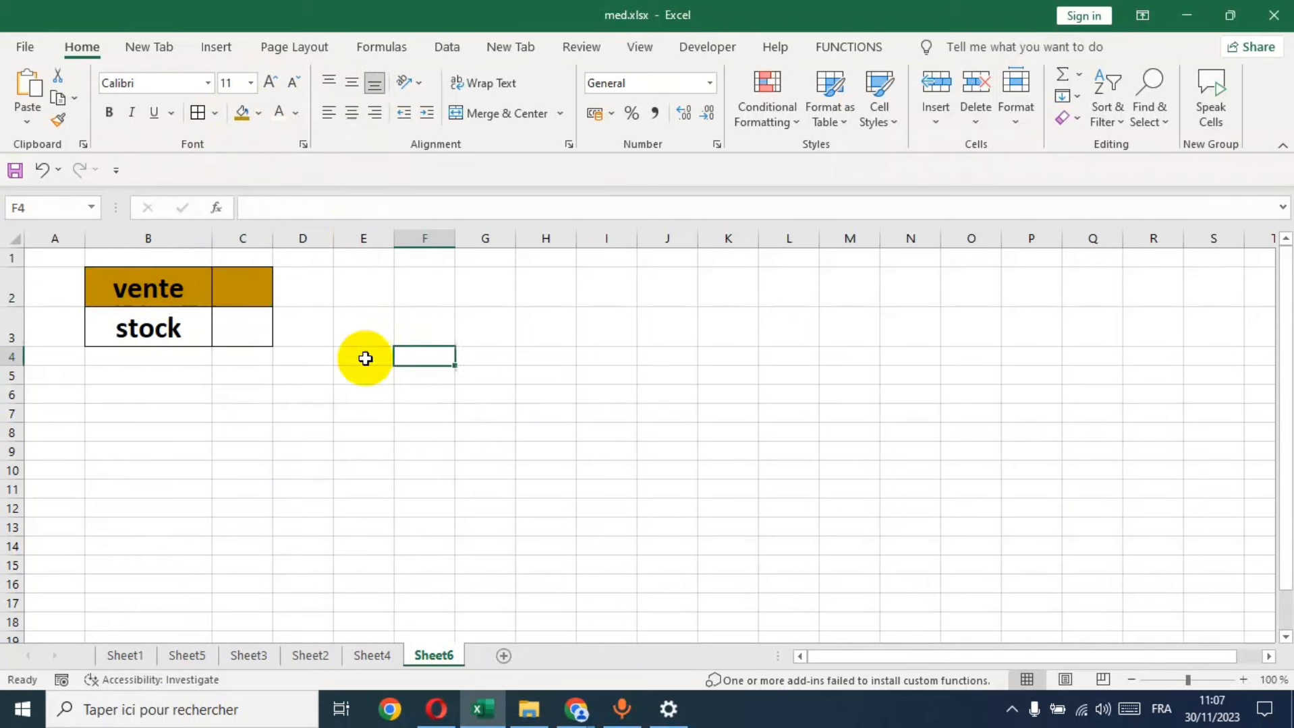
# Give the stock row B3:C3 a light grey fill.
pyautogui.moveTo(118, 327); pyautogui.dragTo(223, 328)
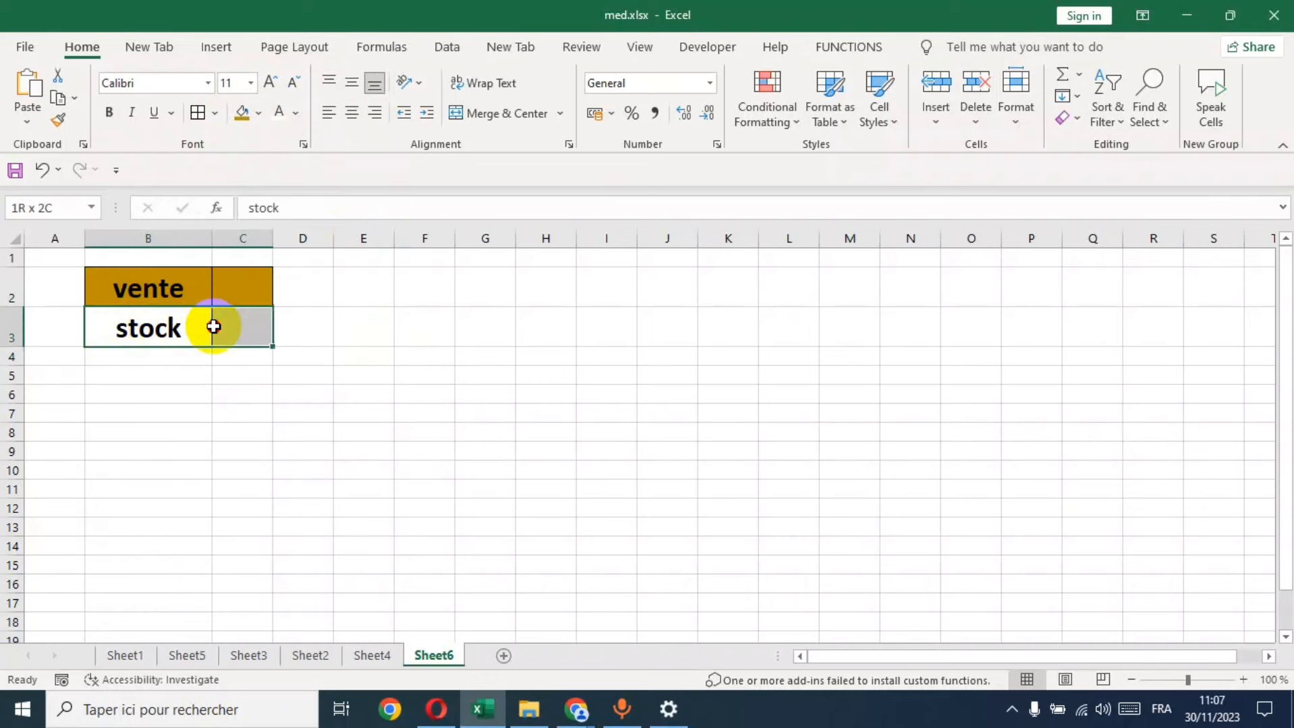
pyautogui.click(259, 113)
pyautogui.click(243, 188)
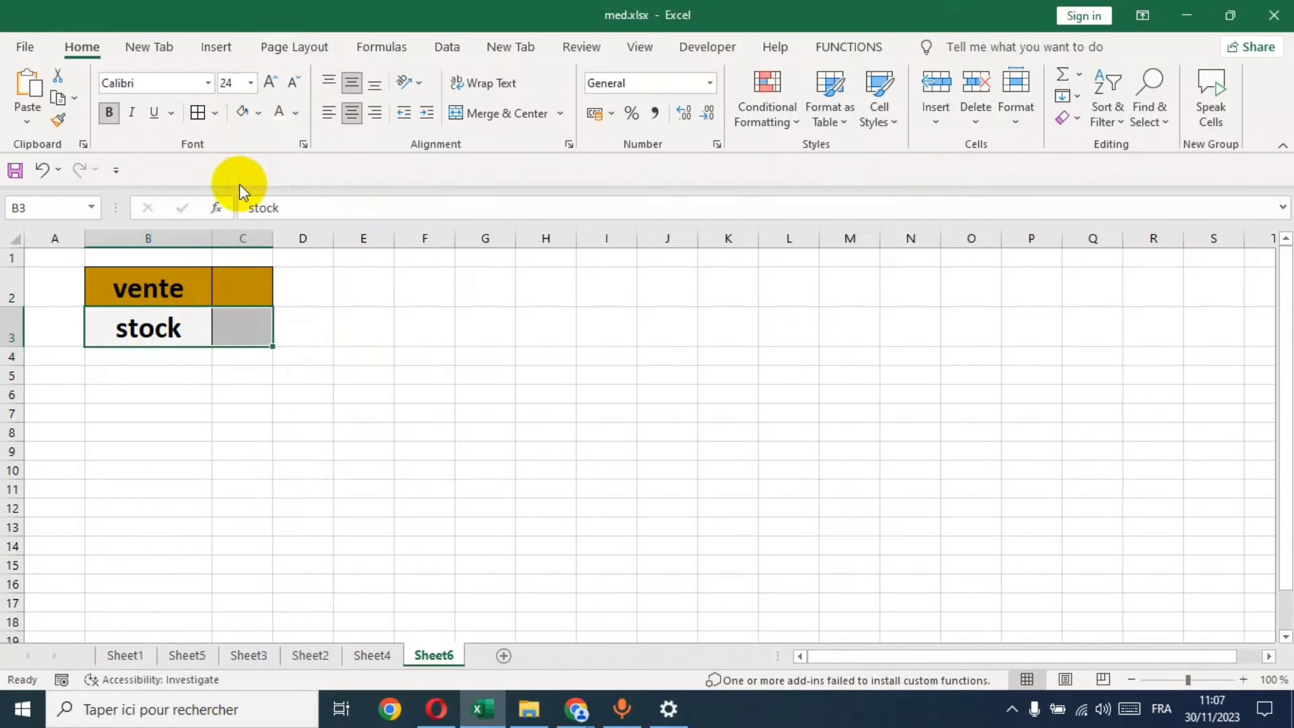
pyautogui.click(408, 290)
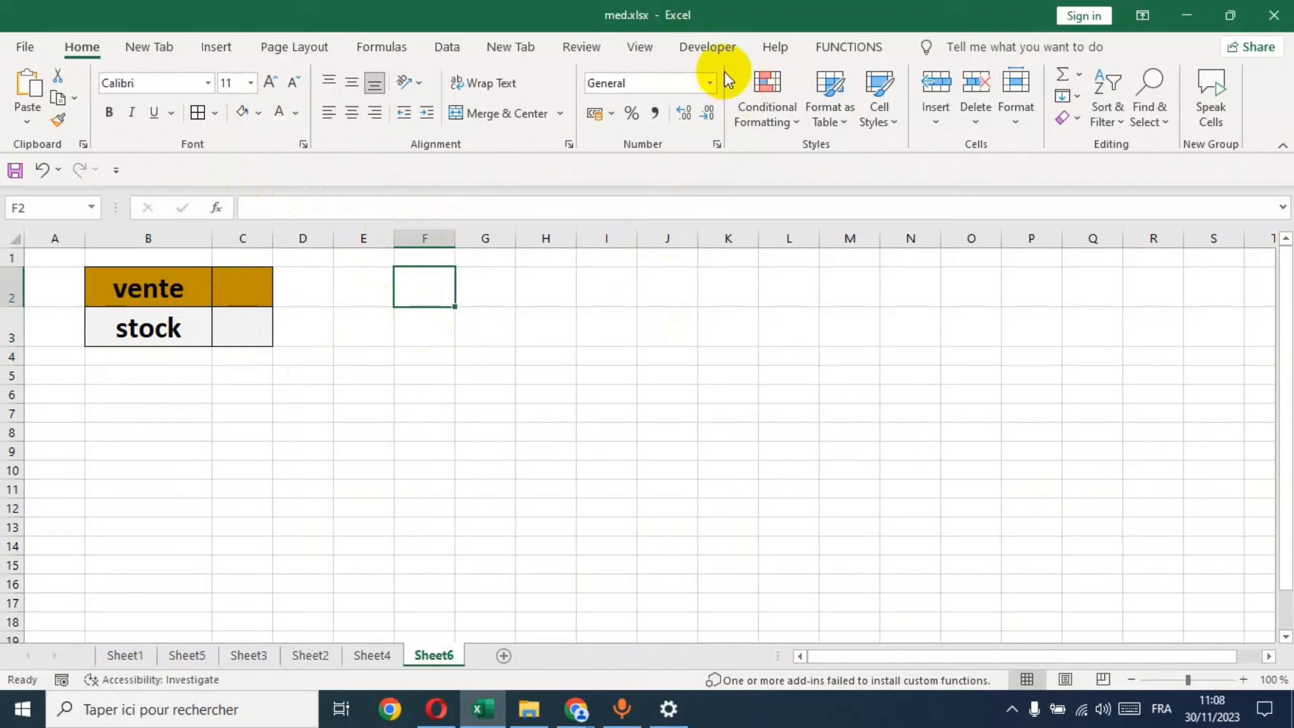
# Draw a spin button form control beside the table around E2:E3.
pyautogui.click(704, 51)
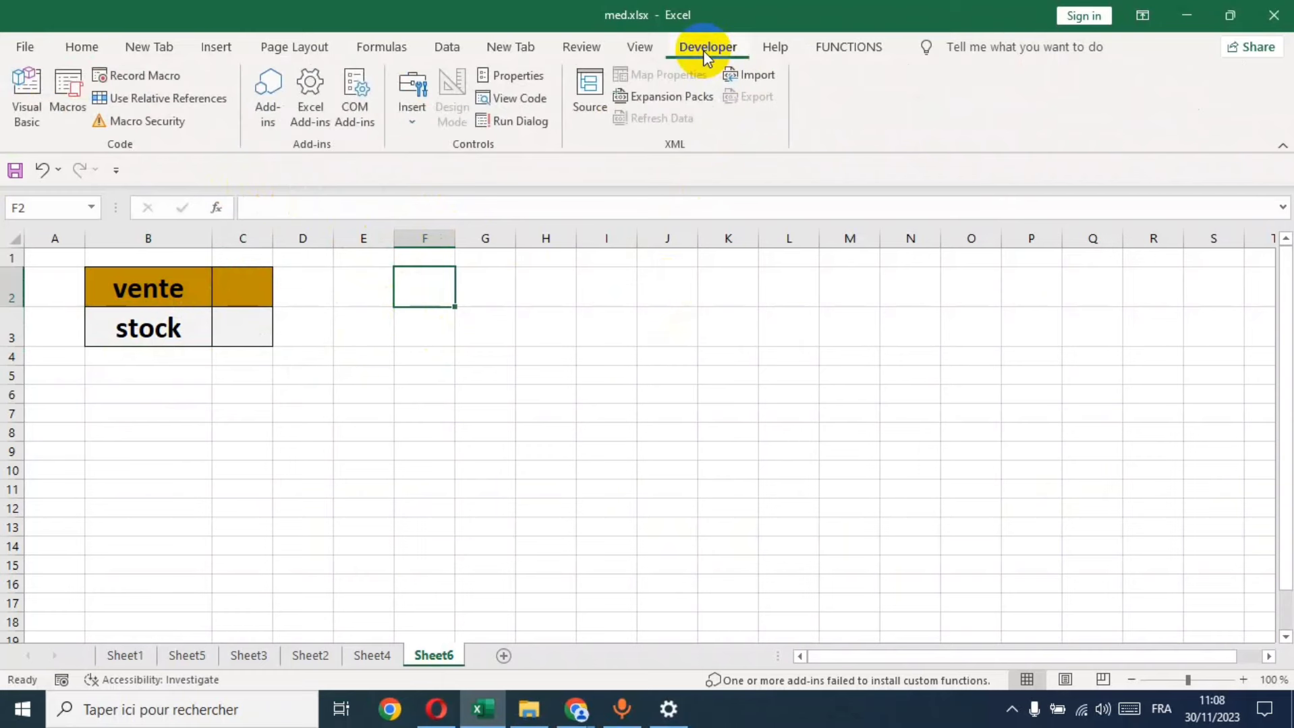
pyautogui.click(411, 123)
pyautogui.click(460, 170)
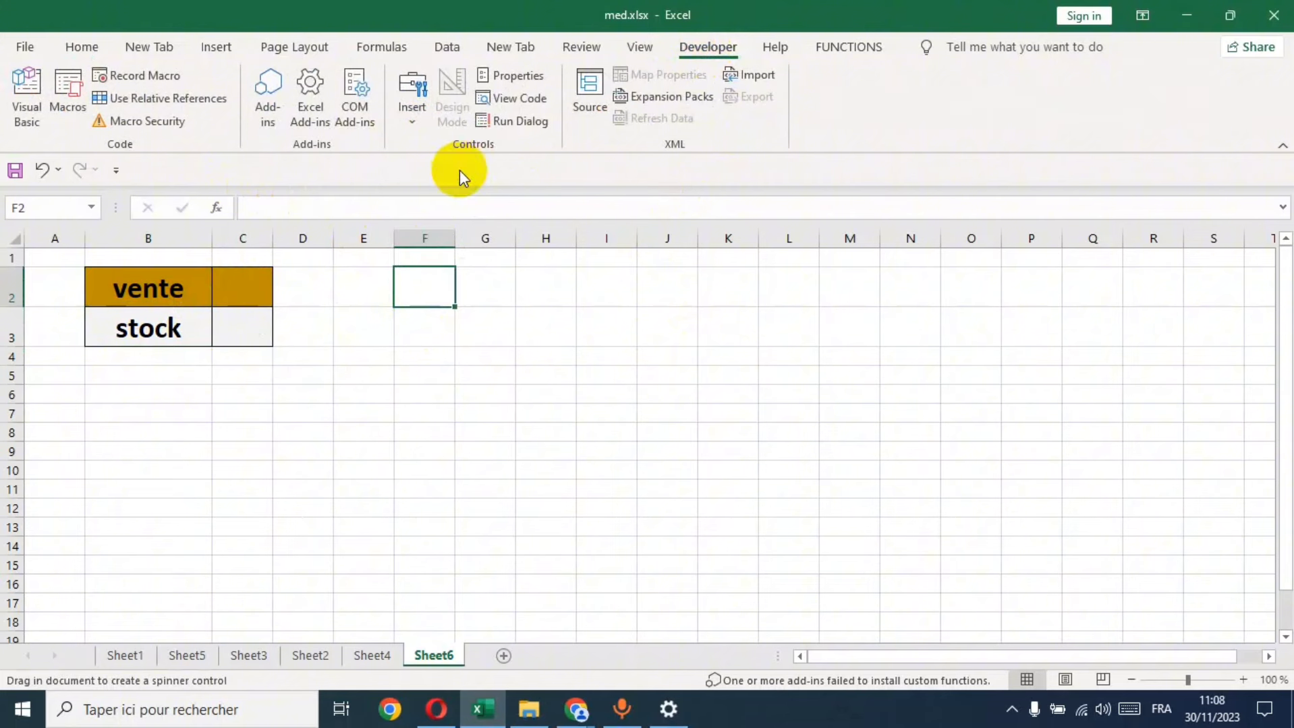
pyautogui.moveTo(354, 280); pyautogui.dragTo(408, 345)
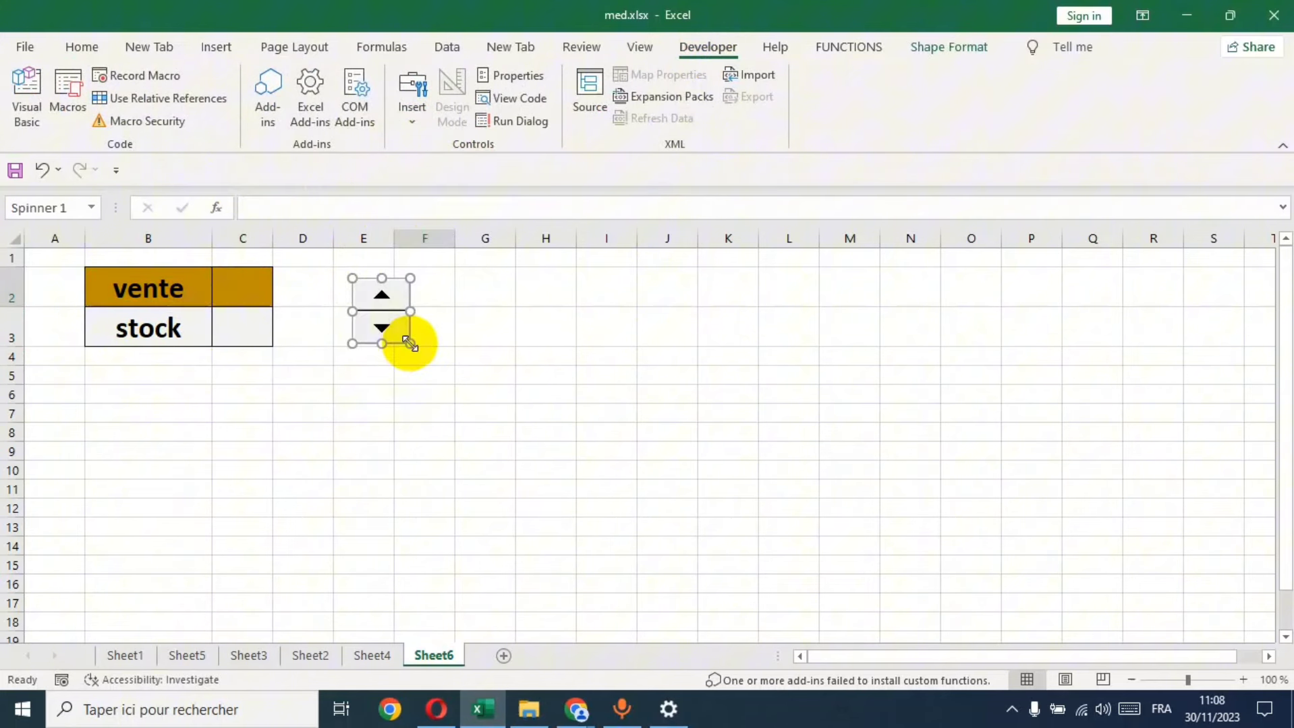
# Set the spinner's maximum to 100 and link it to cell $C$2.
pyautogui.rightClick(389, 313)
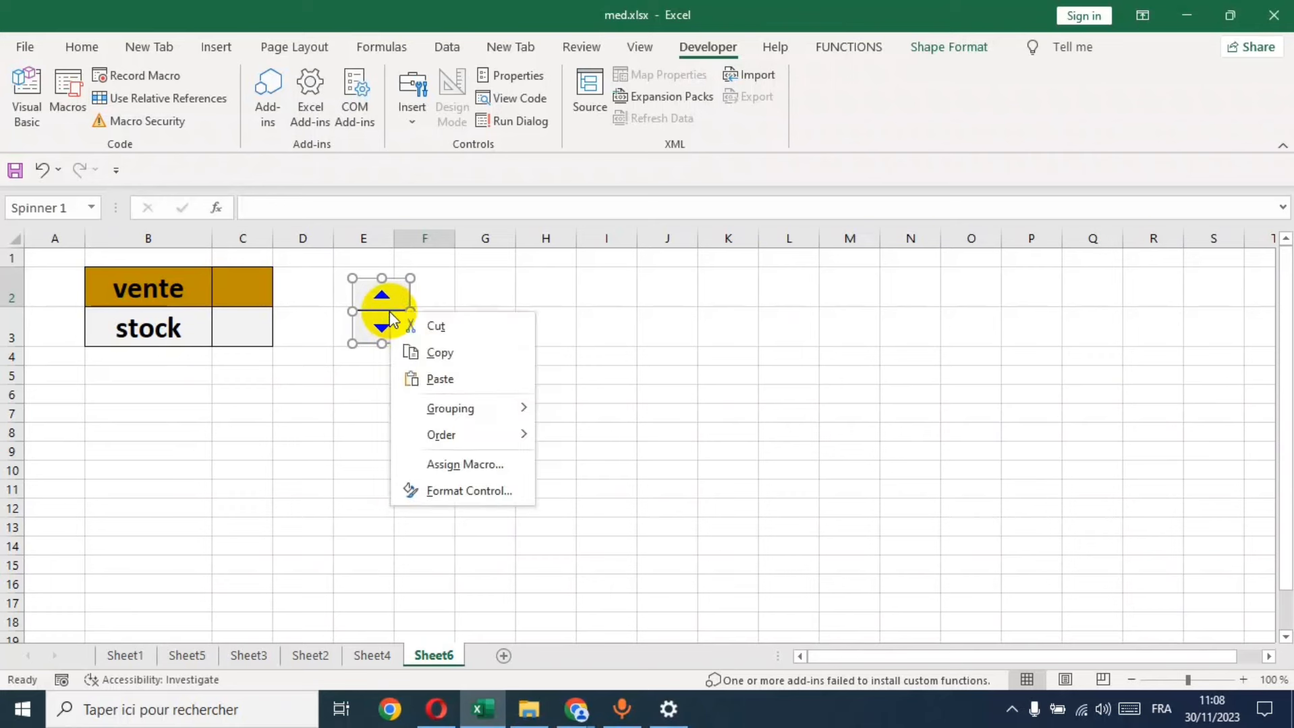
pyautogui.click(479, 493)
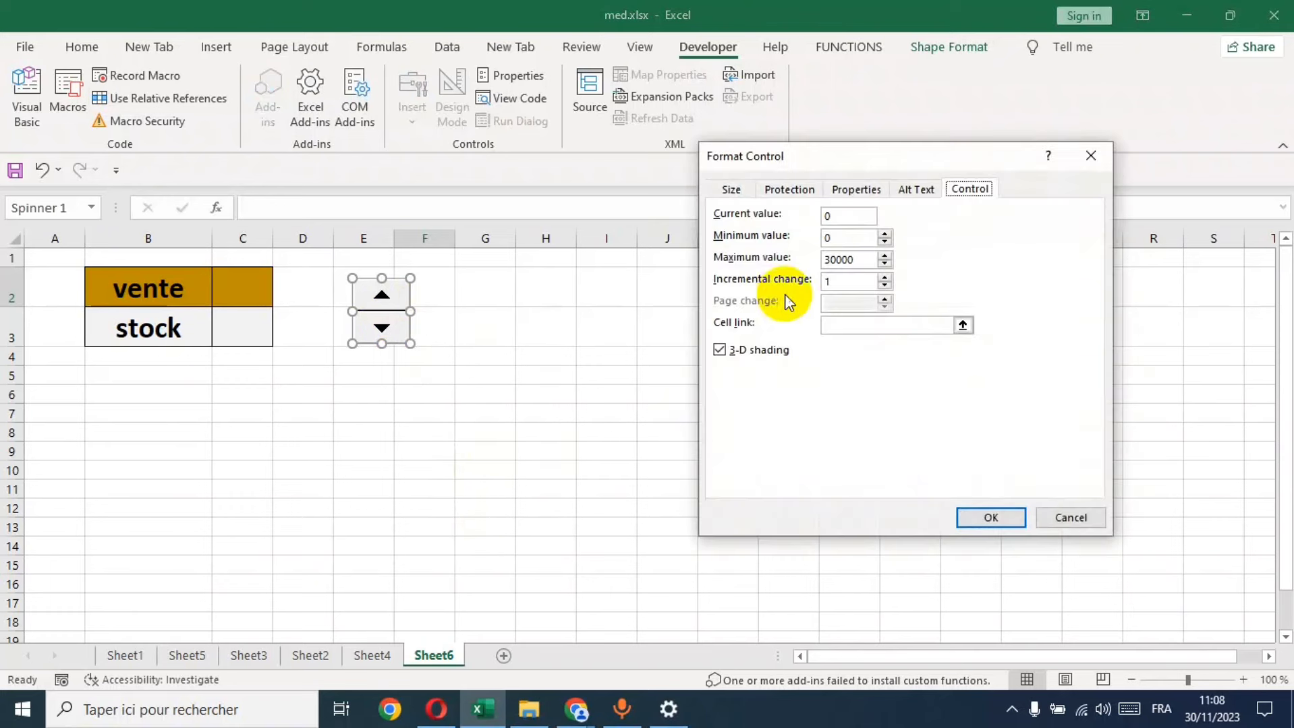
pyautogui.moveTo(867, 260); pyautogui.dragTo(797, 266)
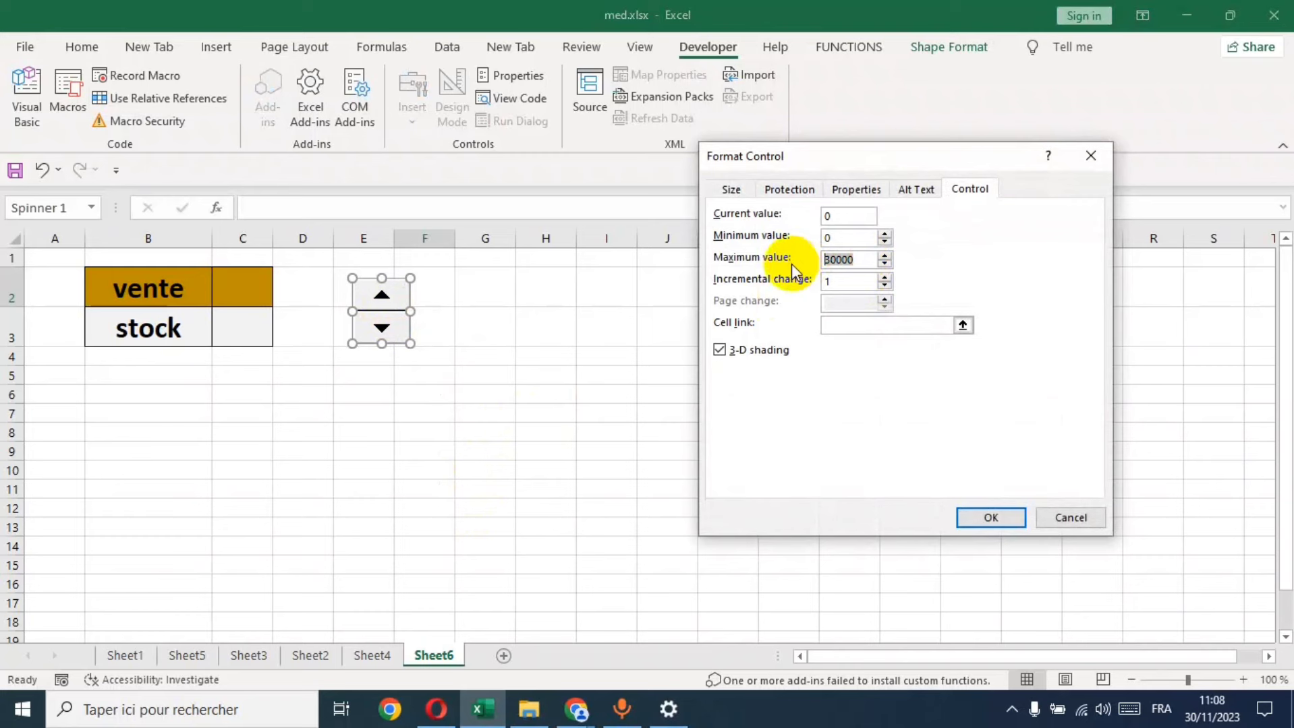
pyautogui.write('100')
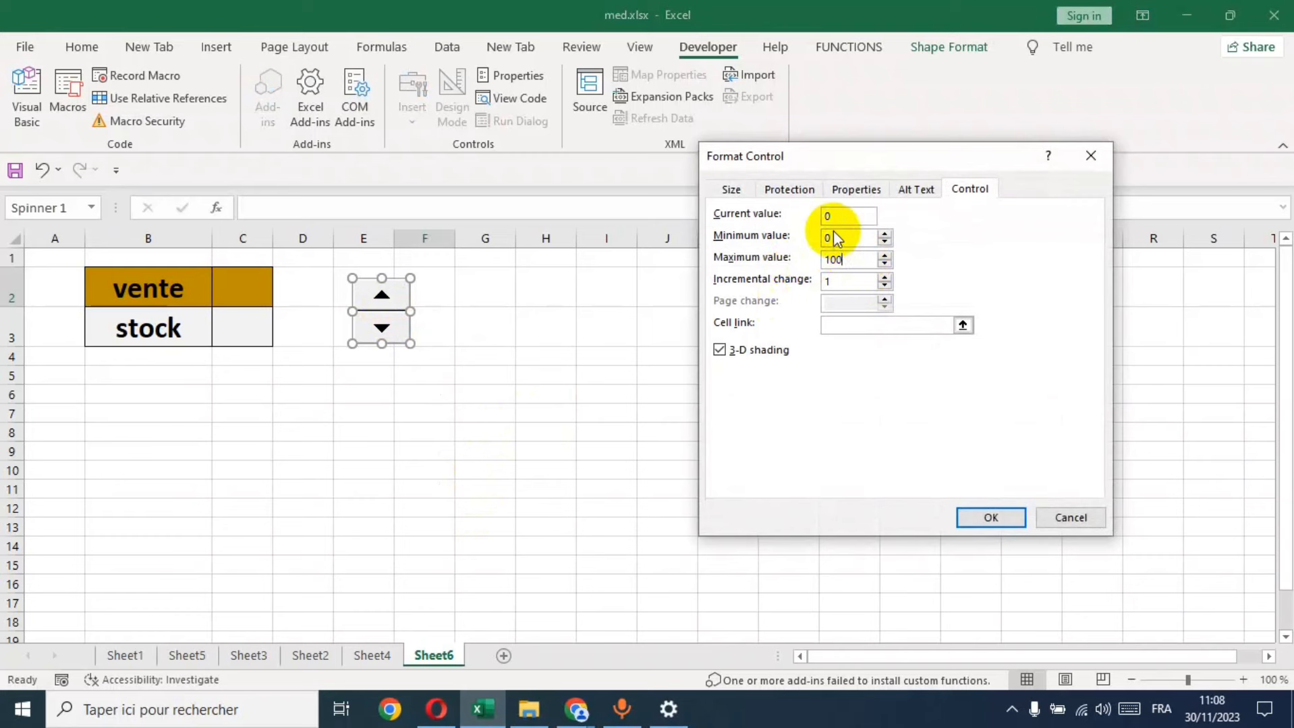
pyautogui.click(939, 325)
pyautogui.click(962, 325)
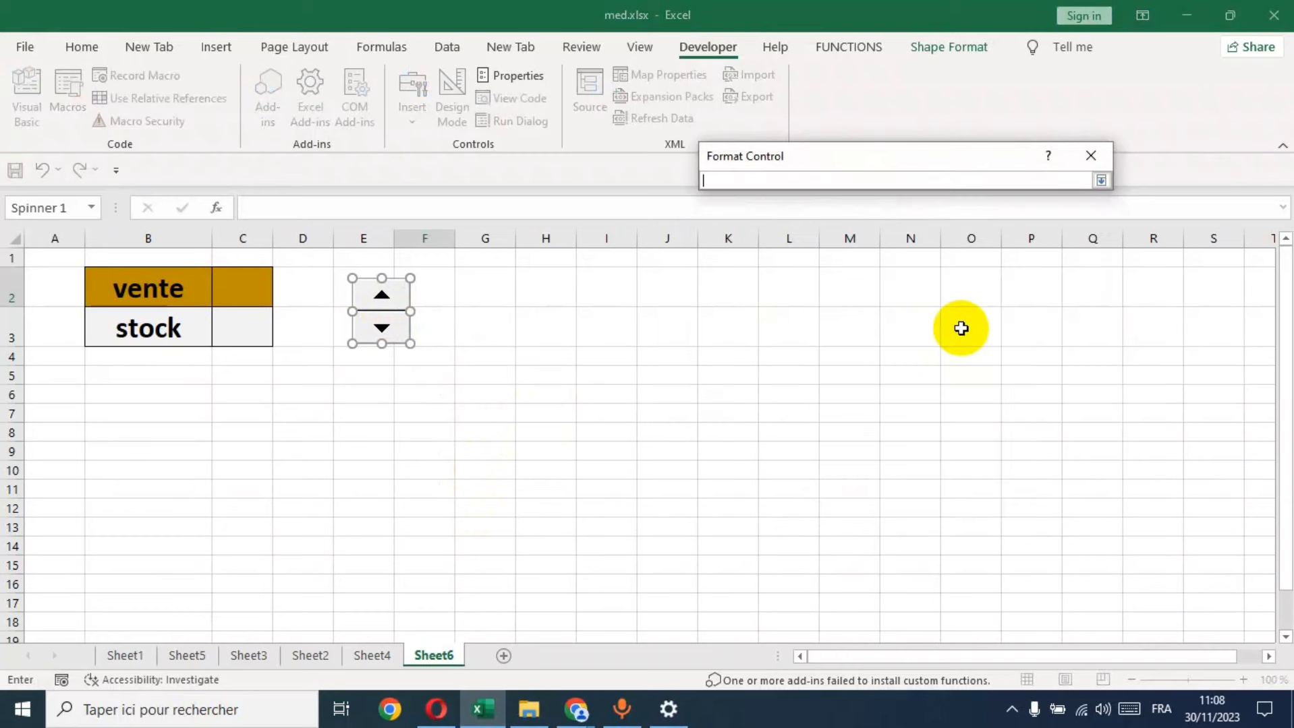
pyautogui.click(248, 286)
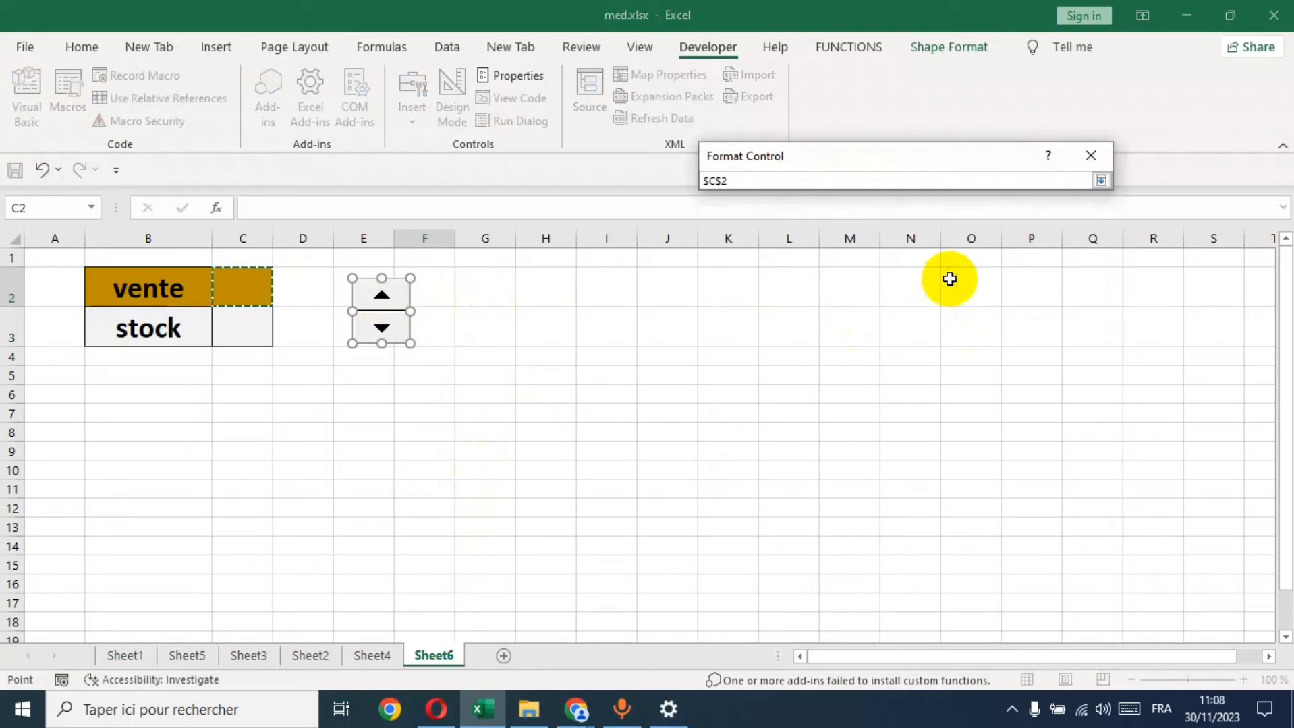
pyautogui.click(1100, 180)
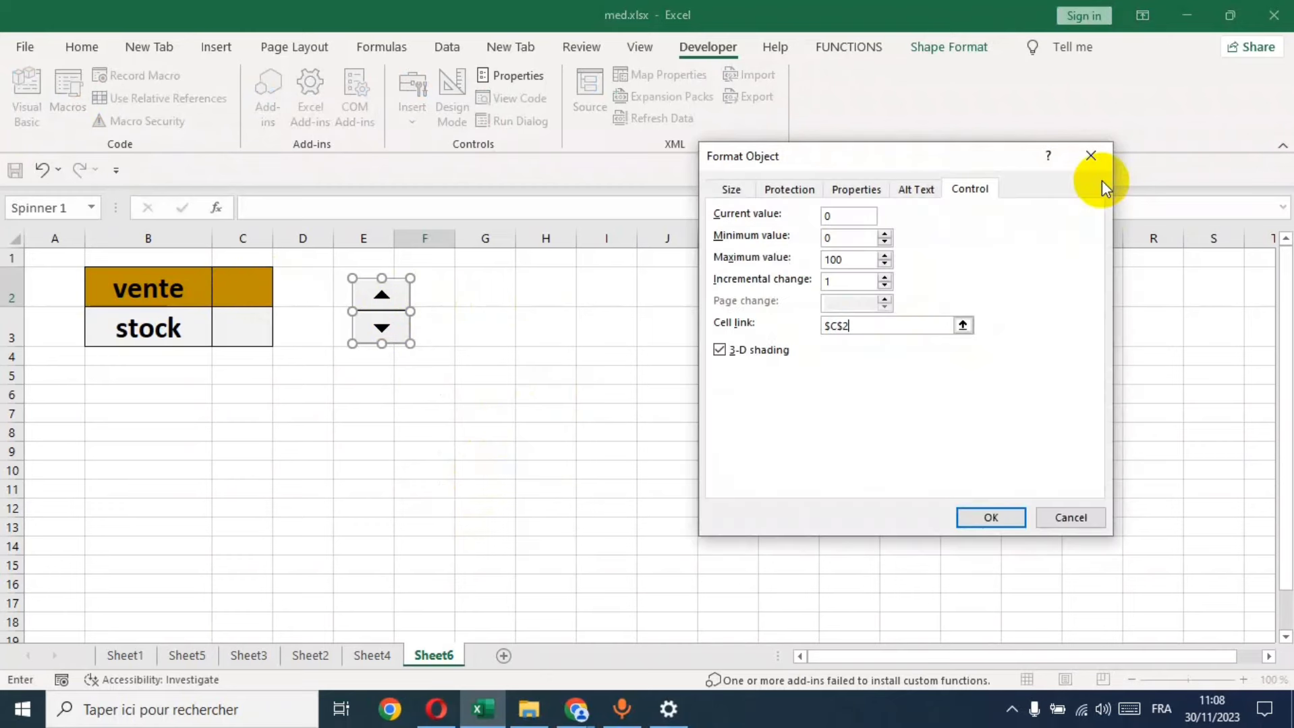
pyautogui.click(989, 518)
pyautogui.click(506, 296)
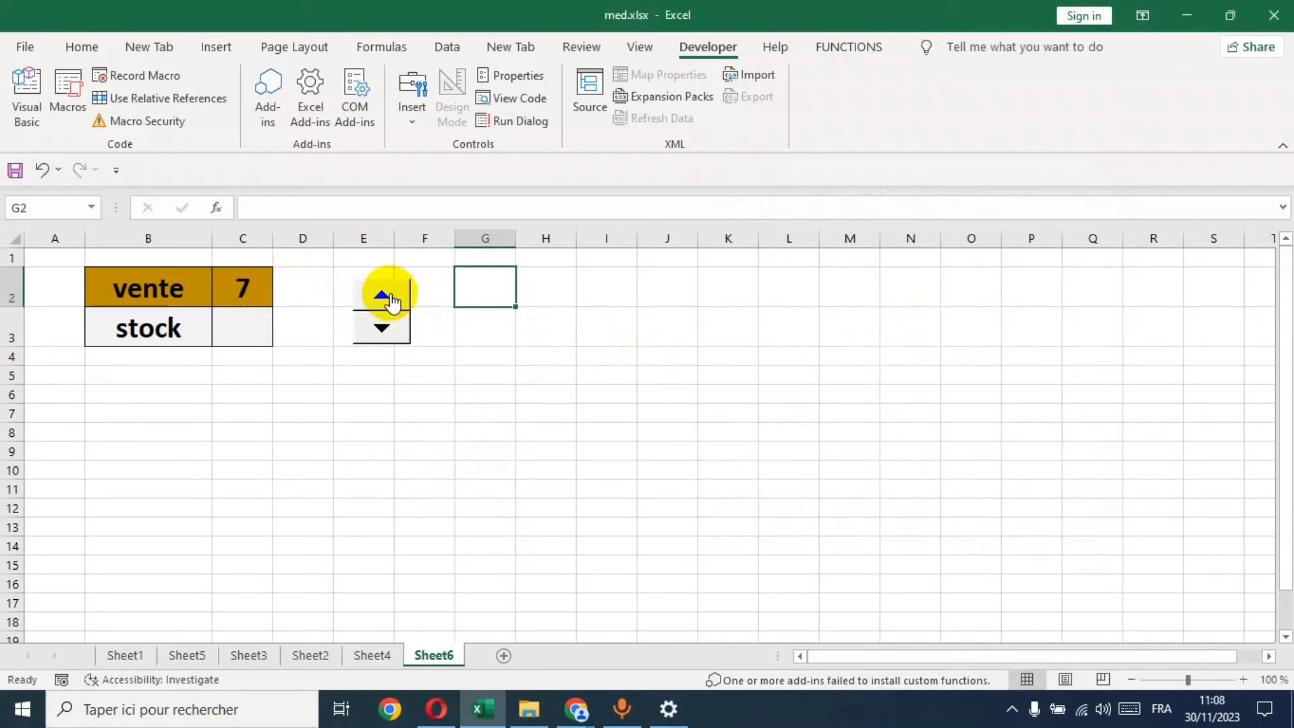
# Enter labels vente and stock in R7:R8 and the formula =C2 in S7.
pyautogui.click(600, 373)
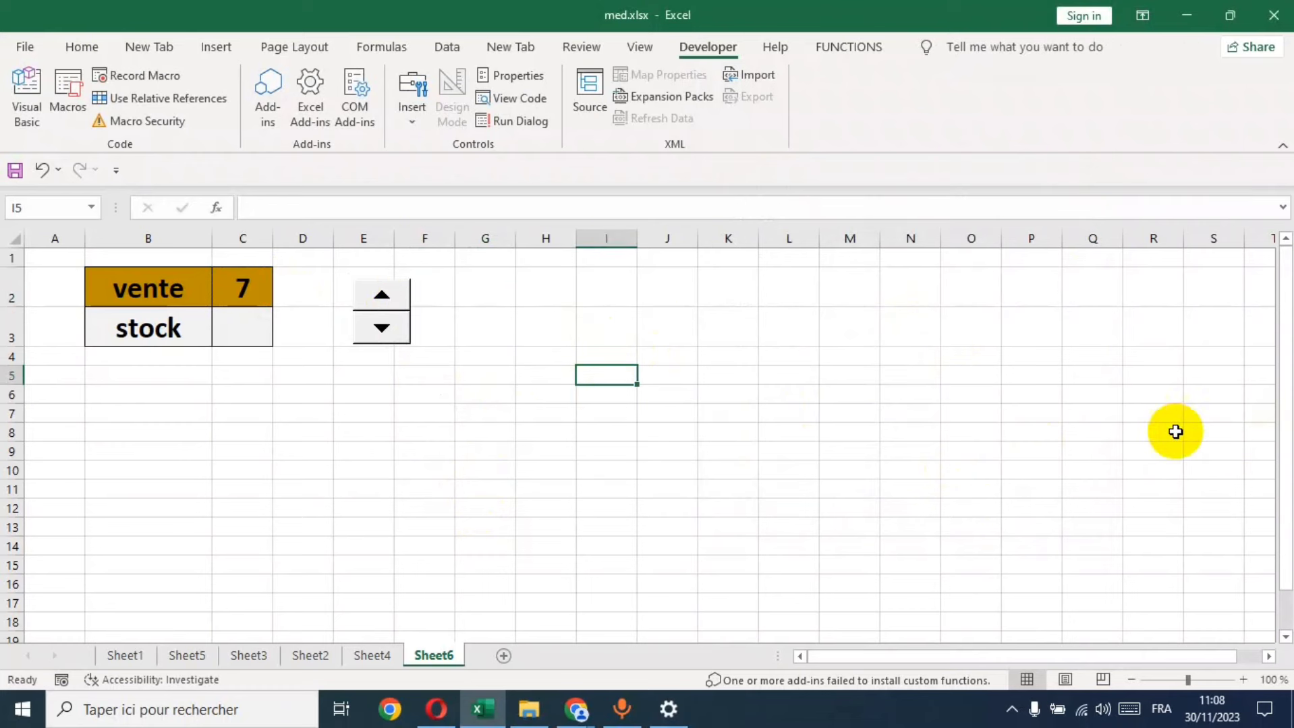
pyautogui.click(1152, 414)
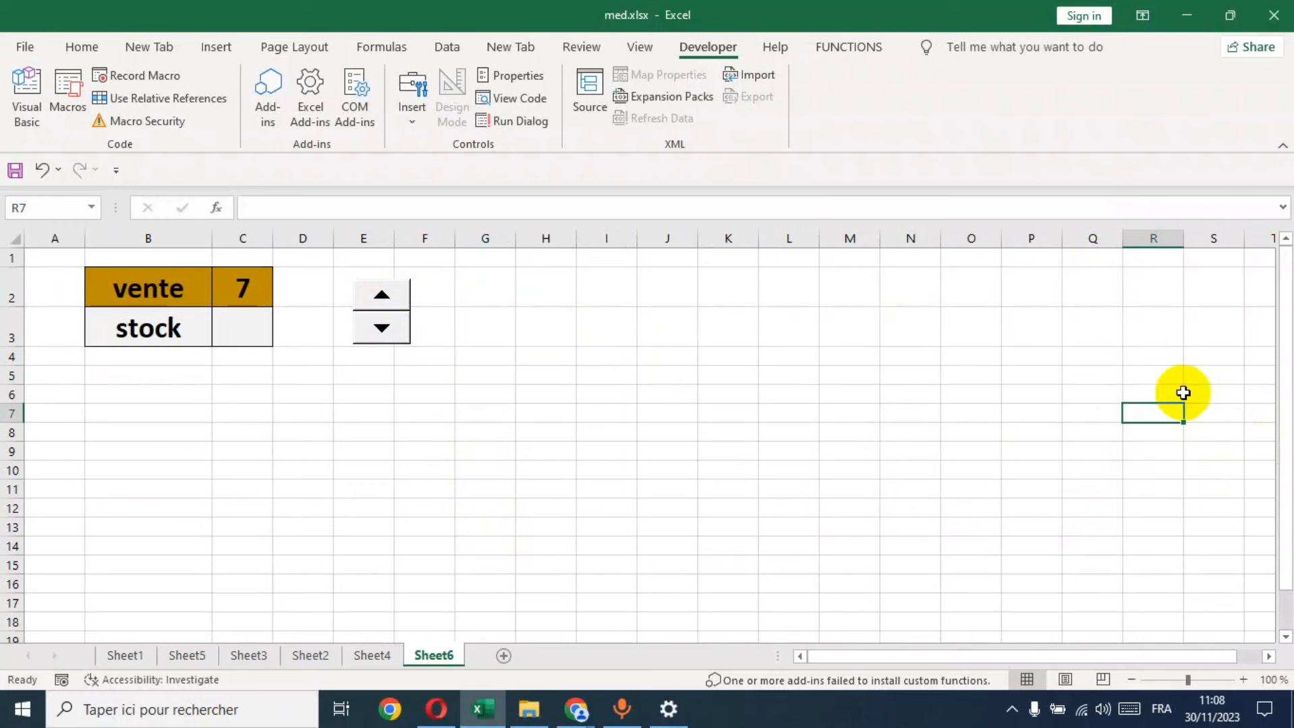
pyautogui.write('vente')
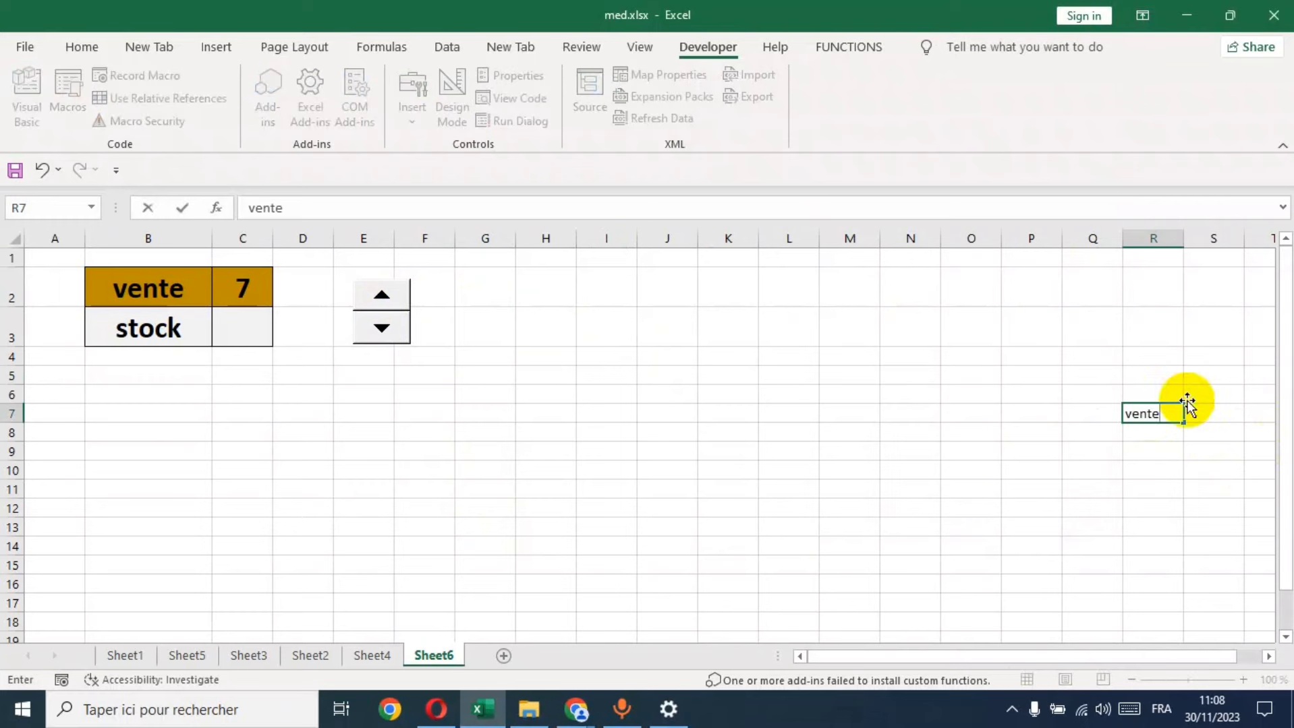
pyautogui.click(1157, 434)
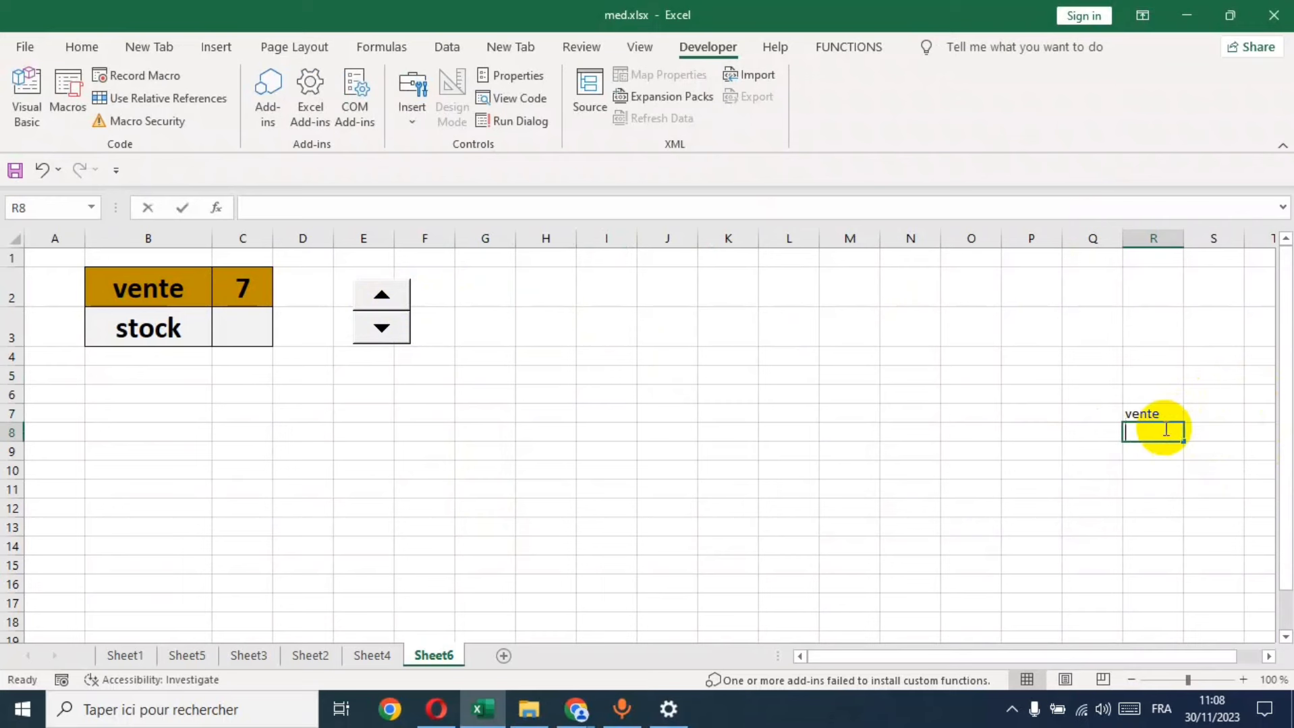
pyautogui.write('stock')
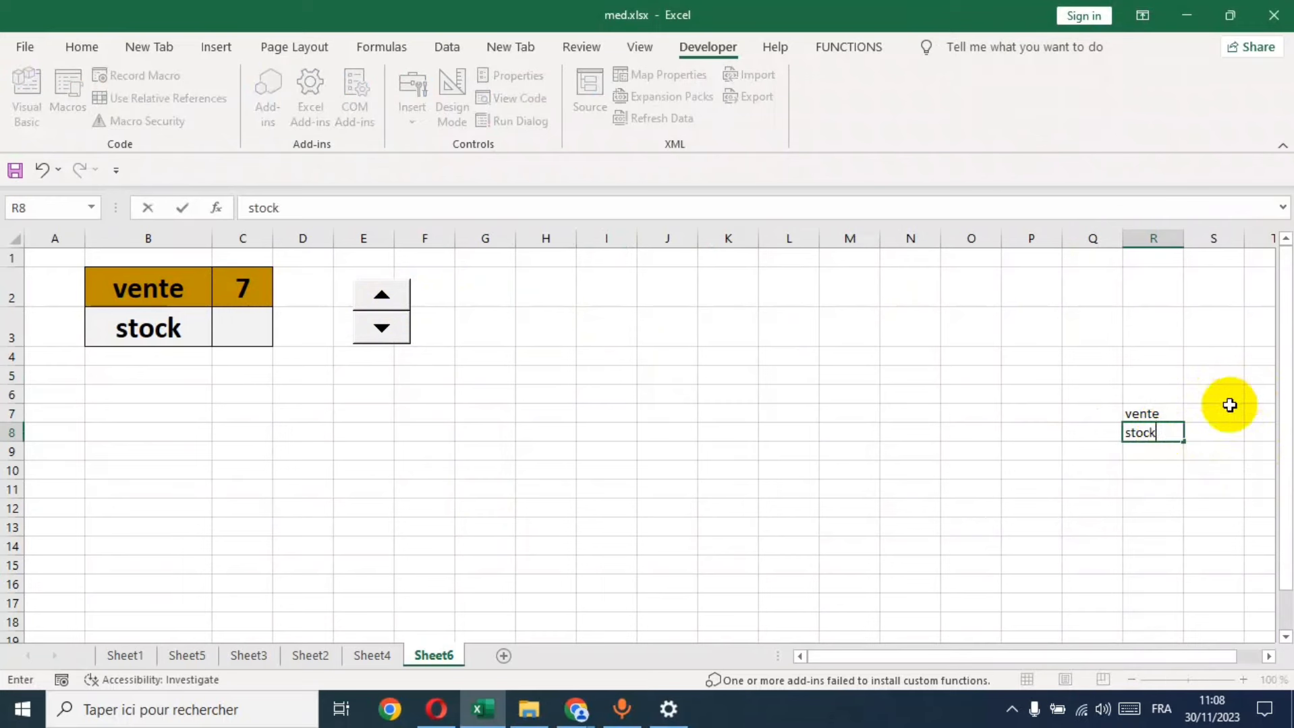
pyautogui.click(1219, 413)
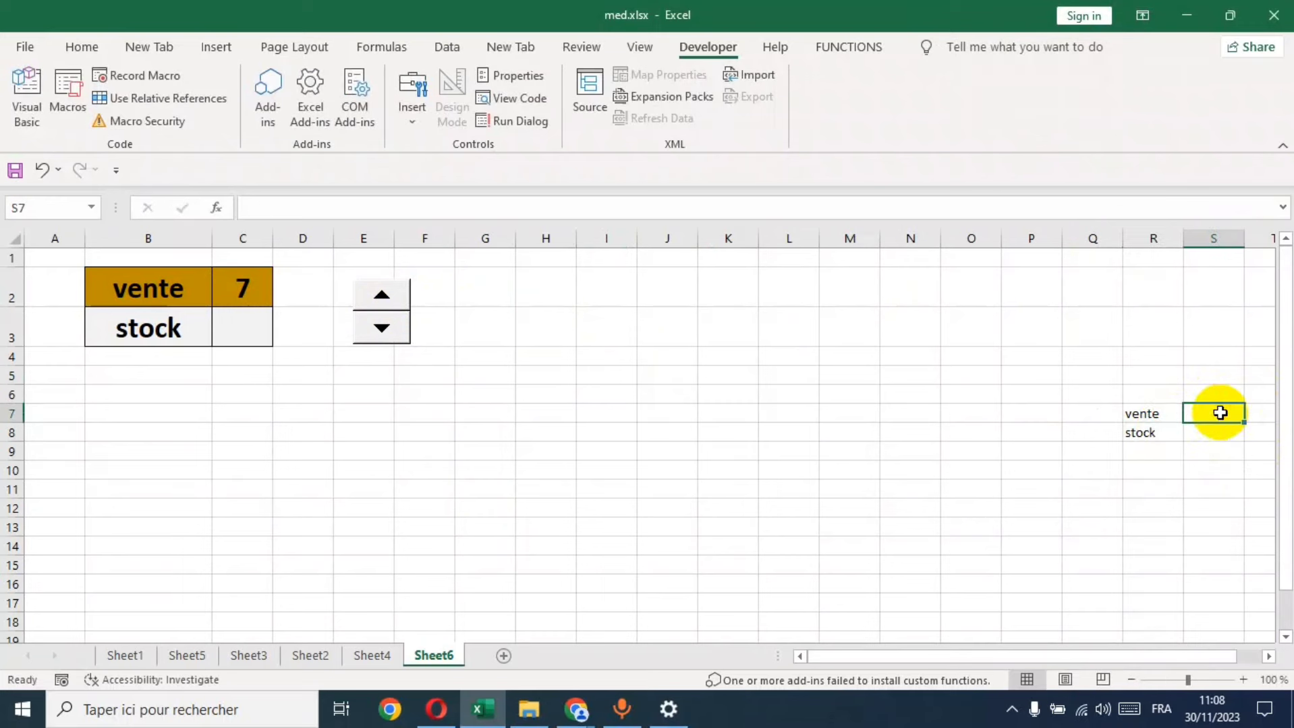
pyautogui.write('=')
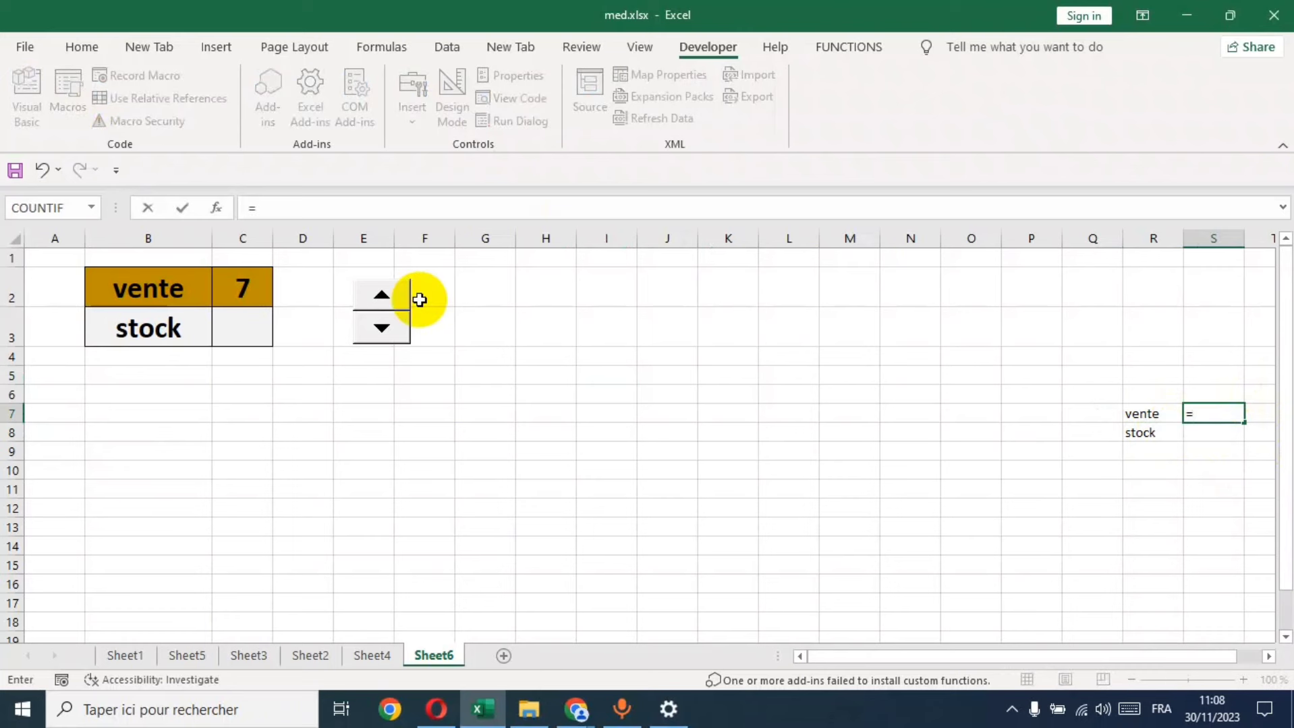
pyautogui.click(246, 282)
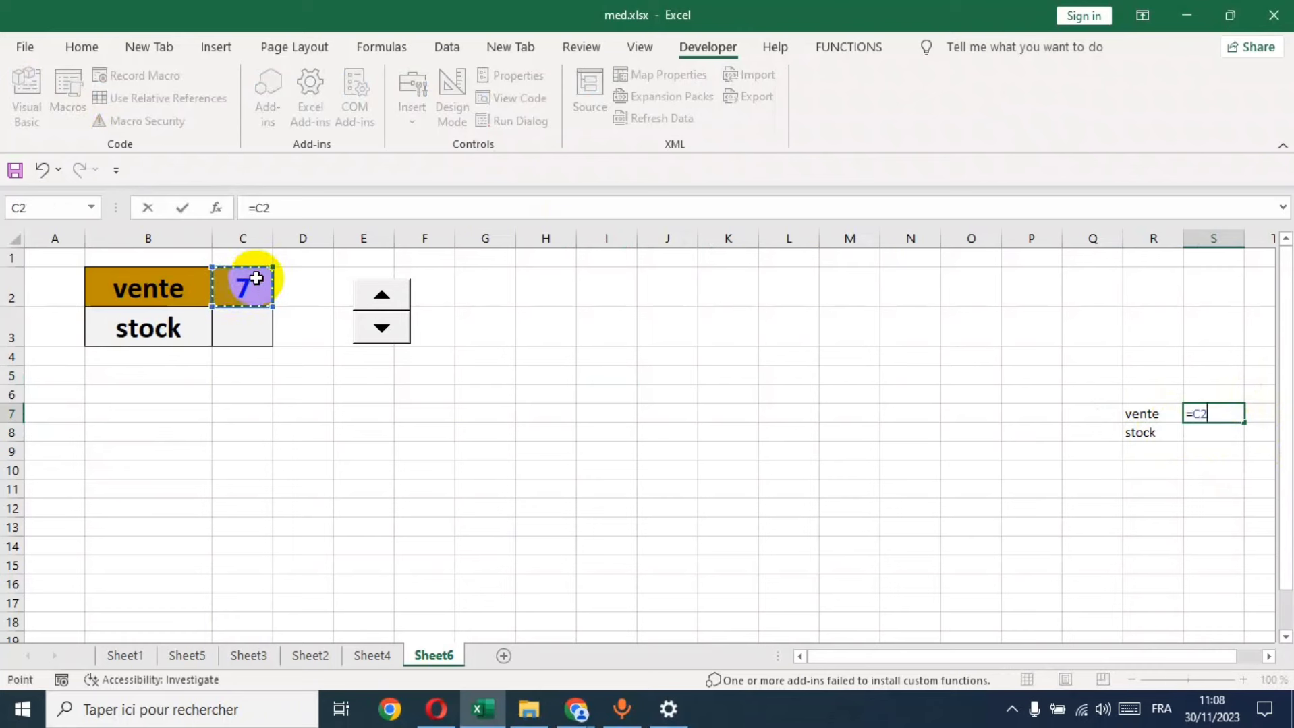
pyautogui.press('Return')
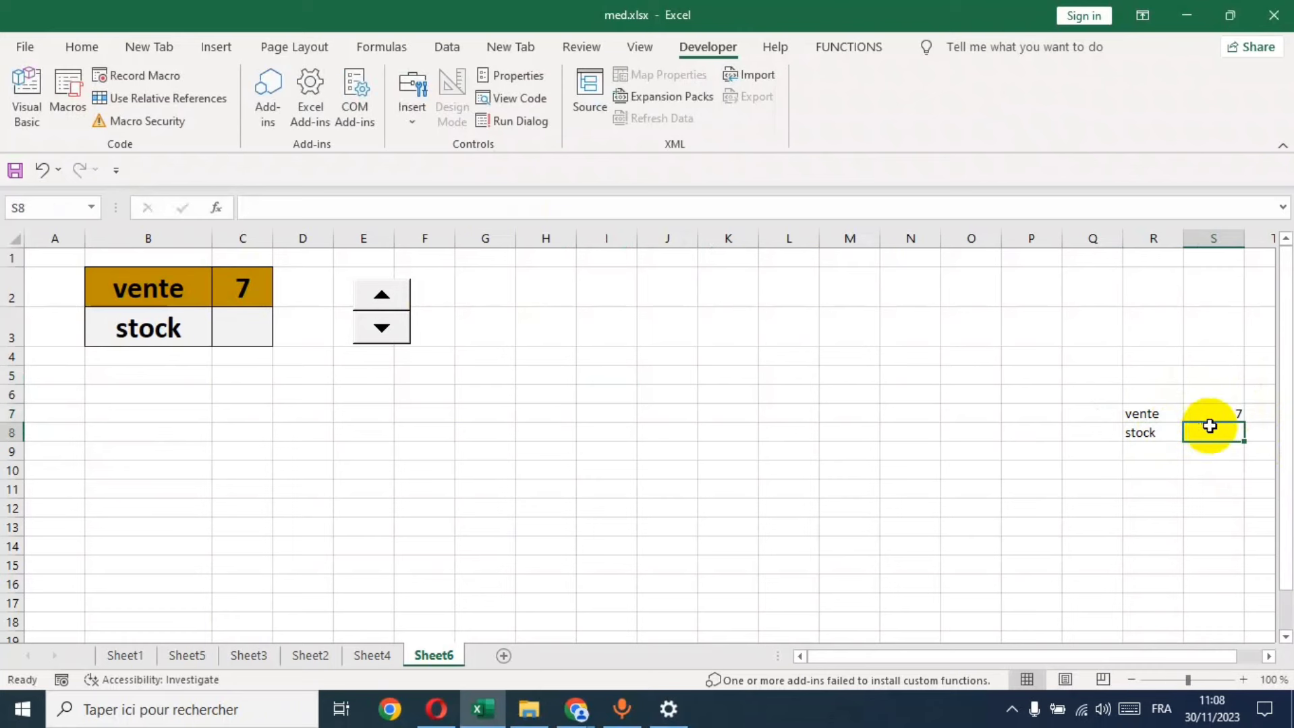
# Enter =100-S7 in S8 to show stock 93, and 5 in S9 and S6.
pyautogui.write('=100-')
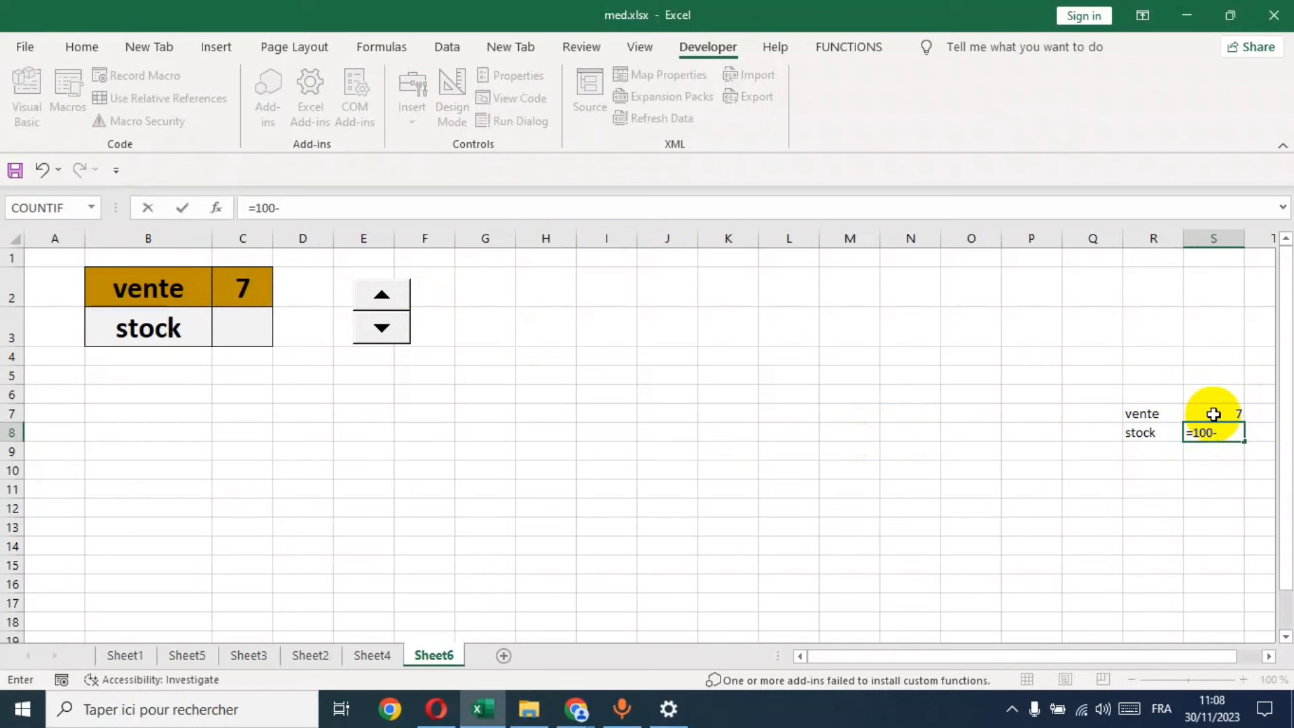
pyautogui.click(1213, 414)
pyautogui.press('Return')
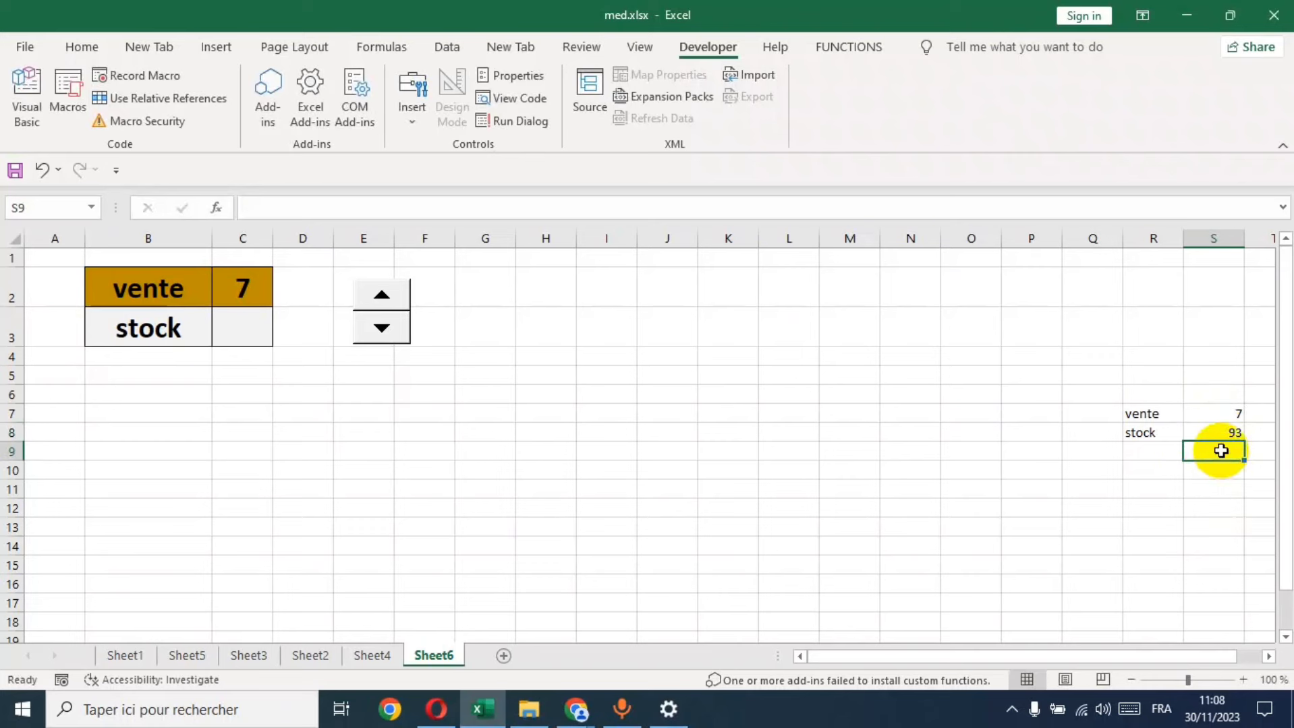
pyautogui.write('5')
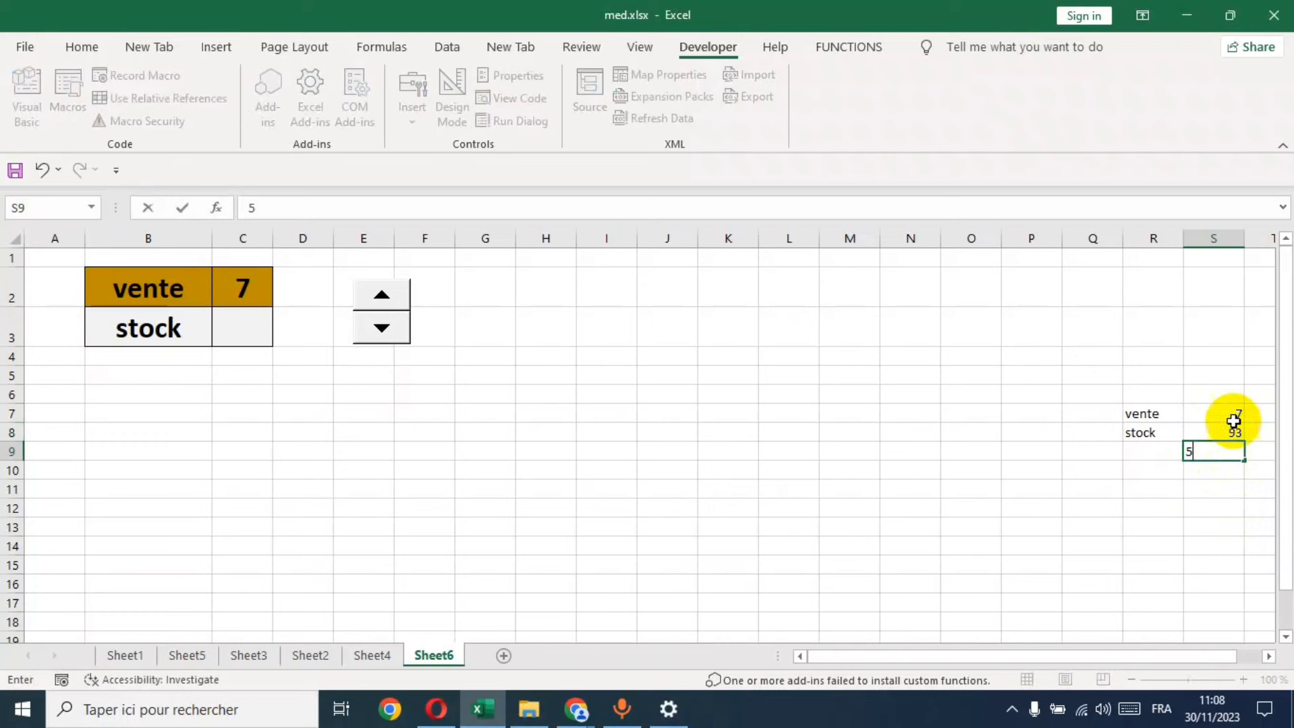
pyautogui.click(1223, 397)
pyautogui.write('5')
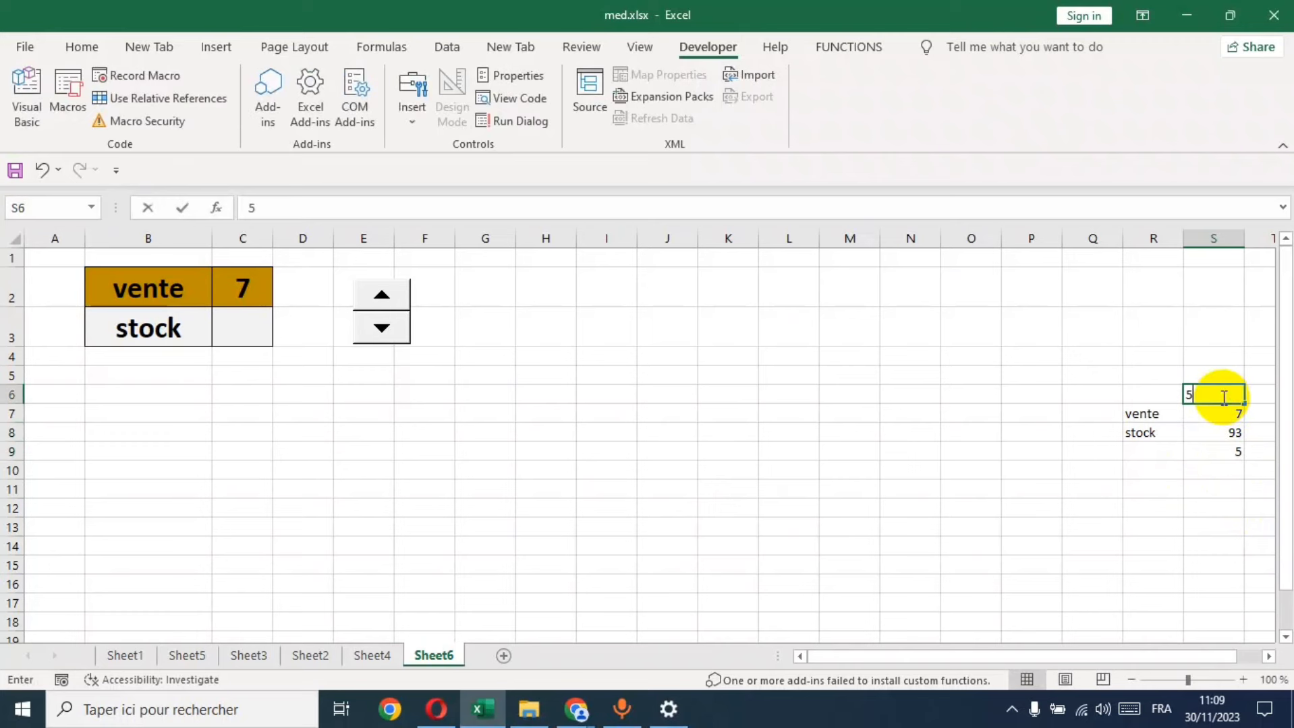
pyautogui.click(1234, 530)
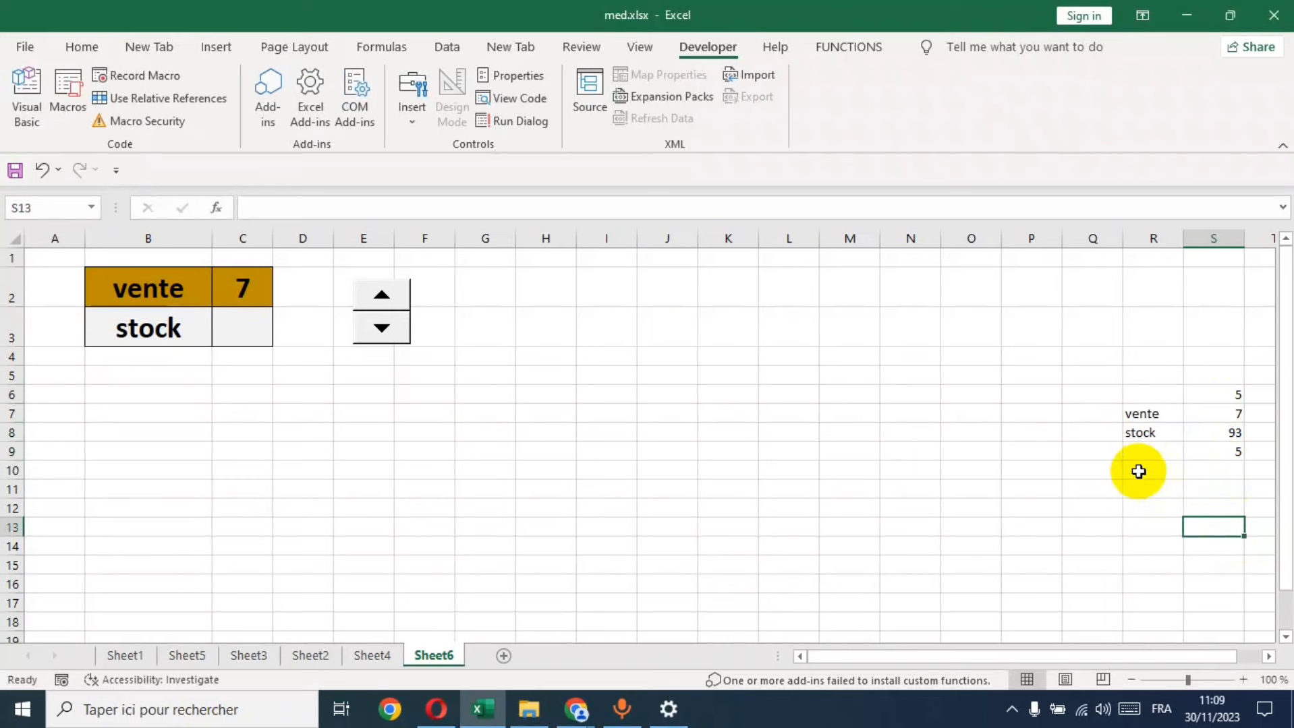
# Label R6 and R9 with 'a' and select the helper table R6:S9.
pyautogui.click(1147, 396)
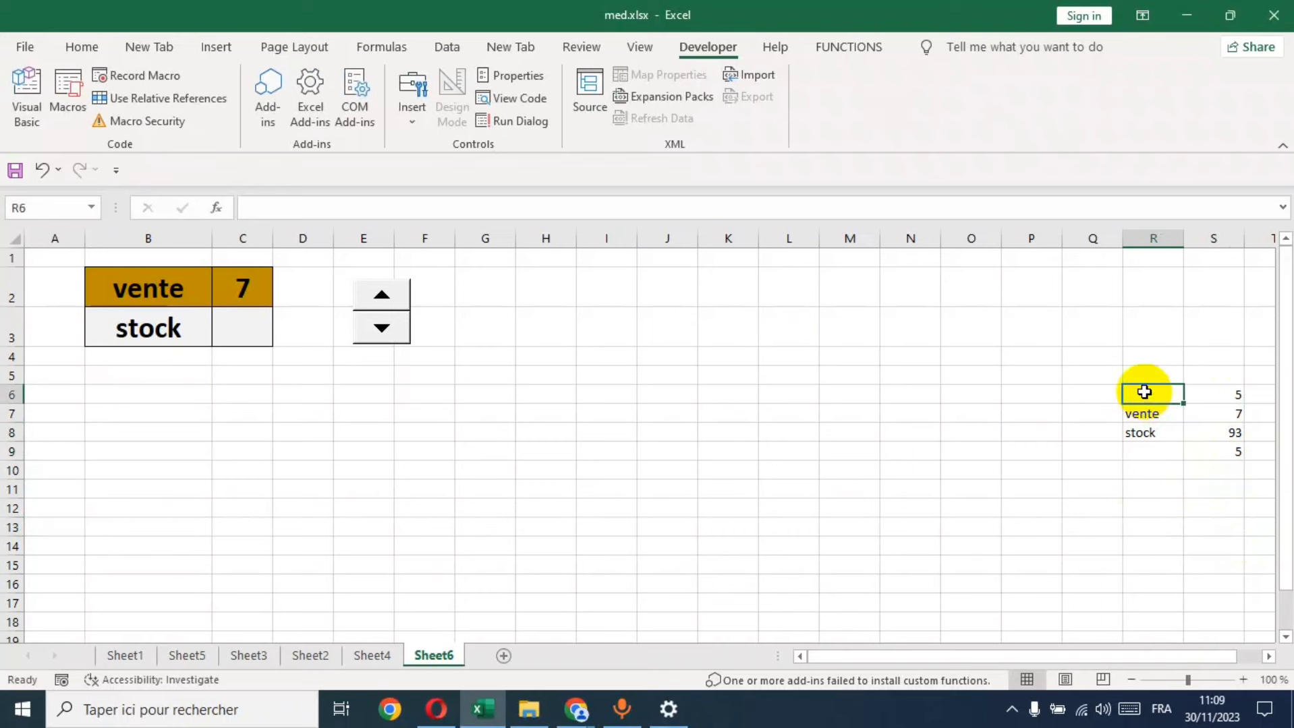
pyautogui.write('a')
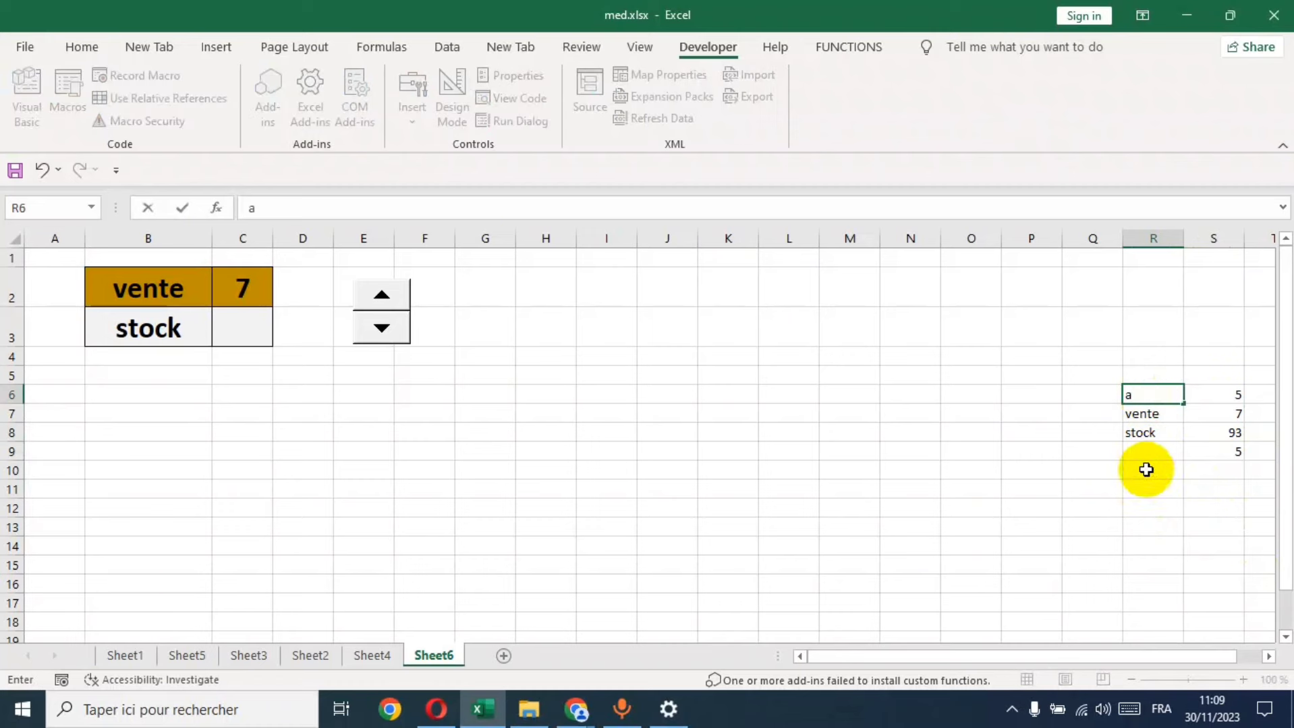
pyautogui.click(1143, 468)
pyautogui.click(1142, 449)
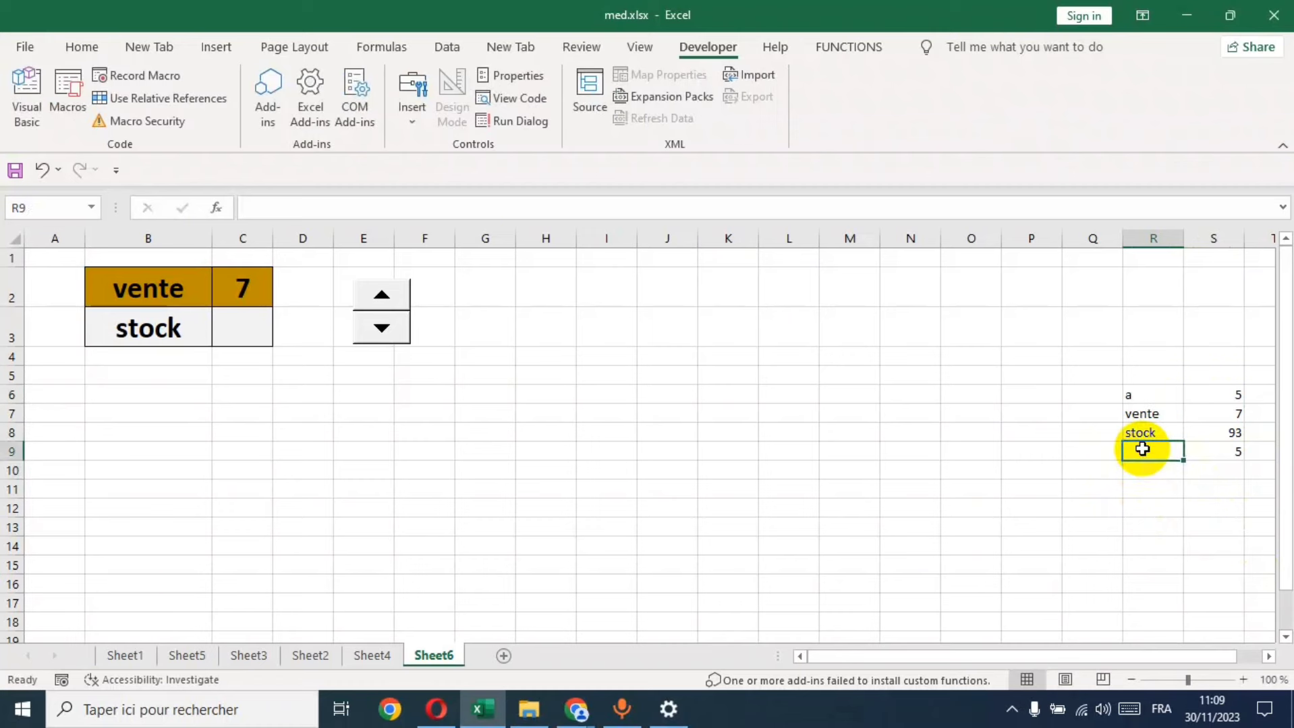
pyautogui.write('a')
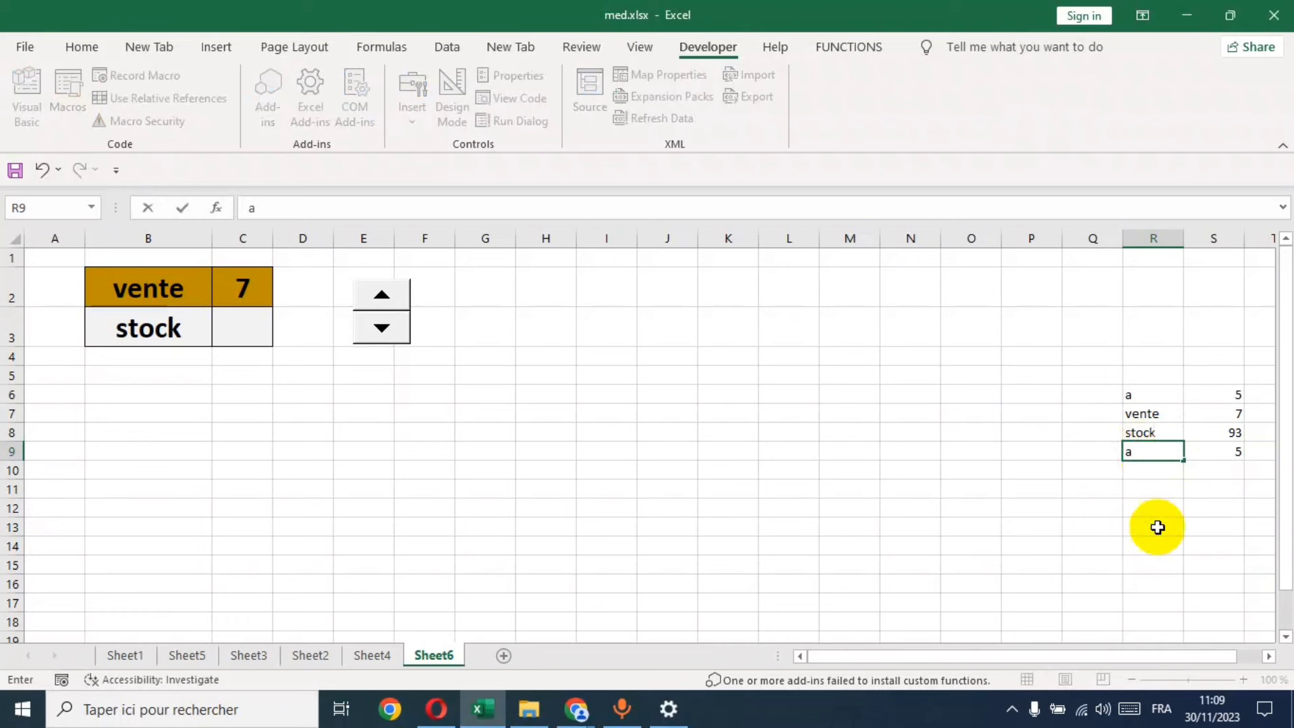
pyautogui.click(1148, 526)
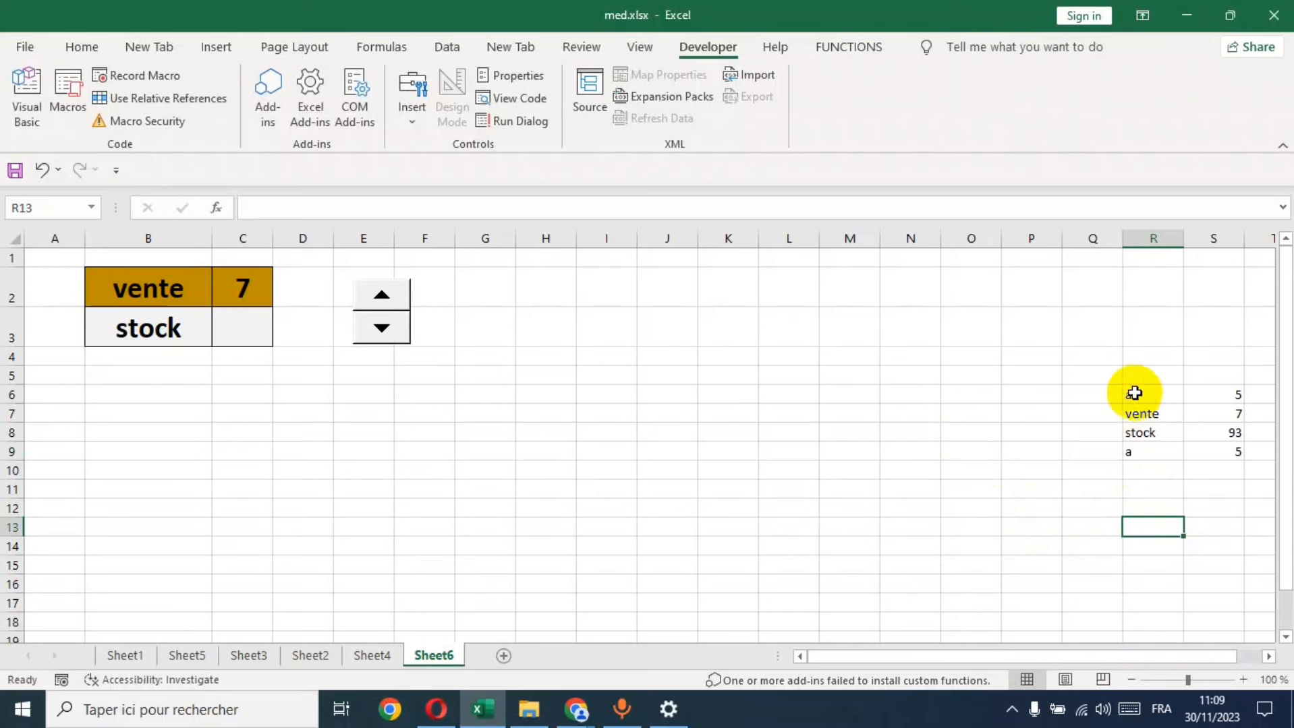
pyautogui.moveTo(1135, 391)
pyautogui.mouseDown()
pyautogui.moveTo(1193, 395)
pyautogui.moveTo(1198, 451)
pyautogui.mouseUp()
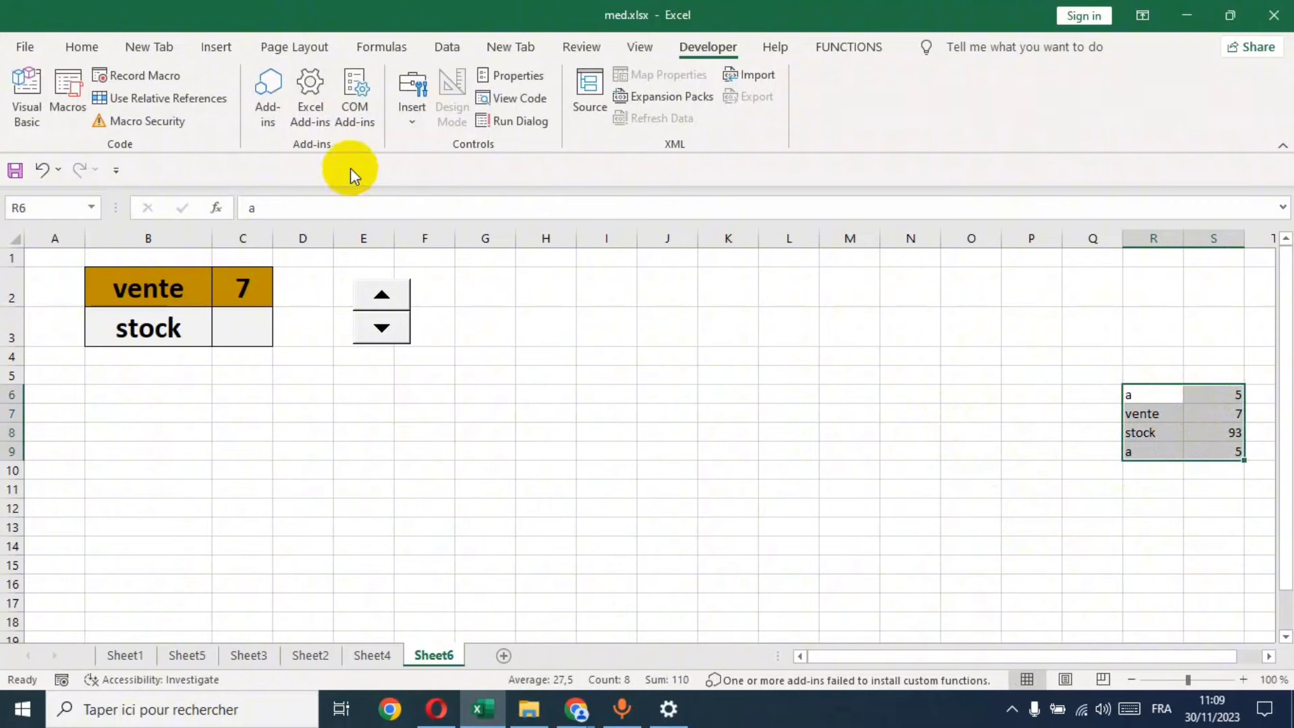
# Insert a 3-D Stacked Column chart of R6:S9 and switch rows and columns.
pyautogui.click(216, 46)
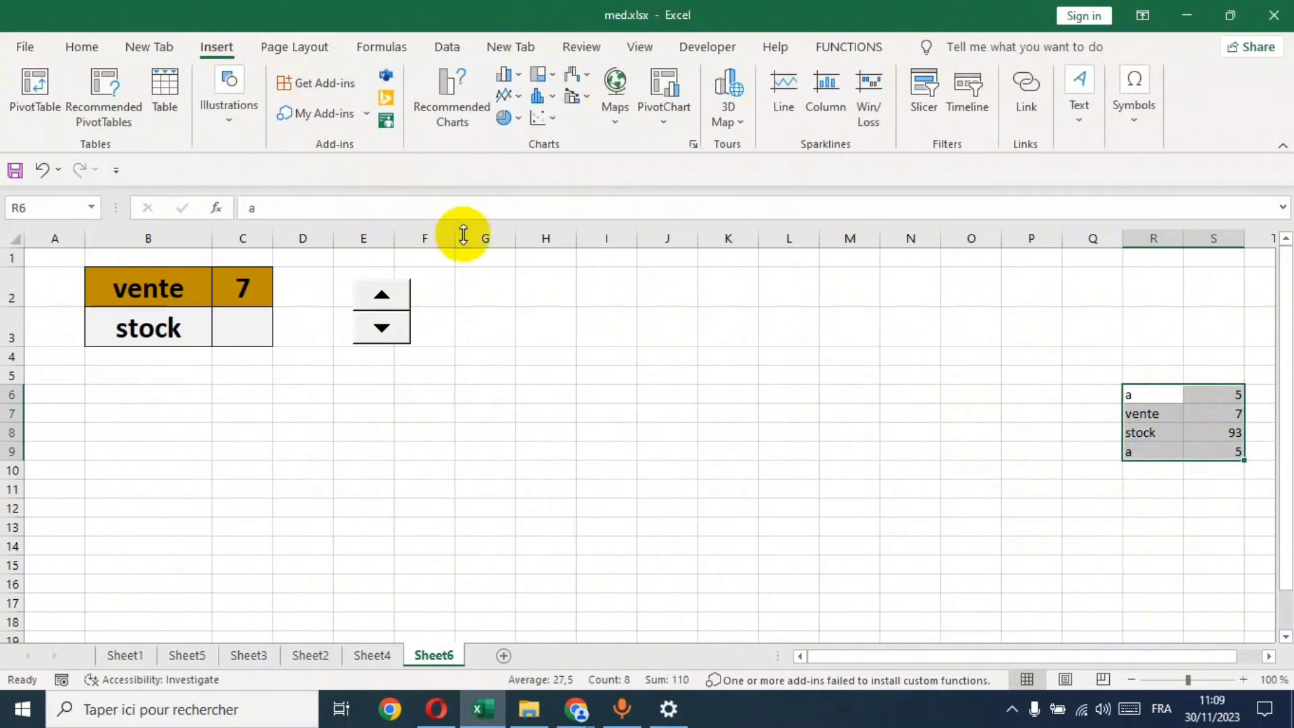
pyautogui.click(520, 80)
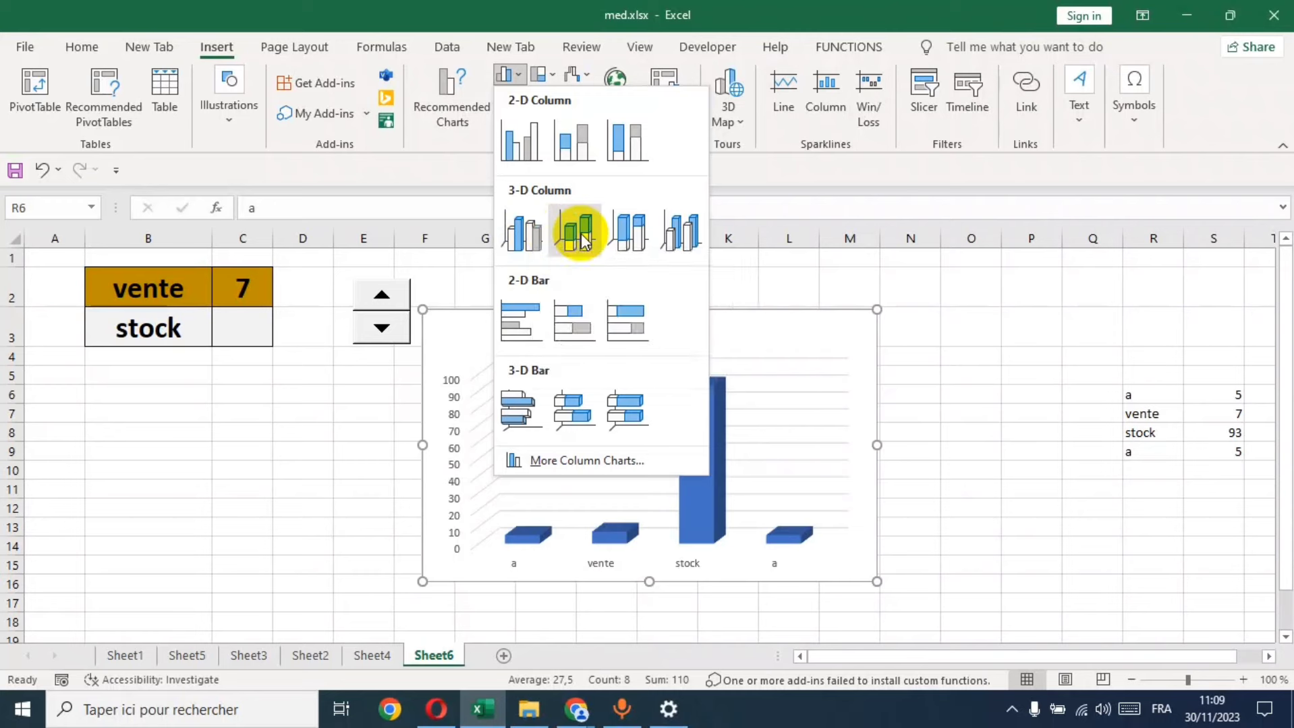
pyautogui.click(581, 233)
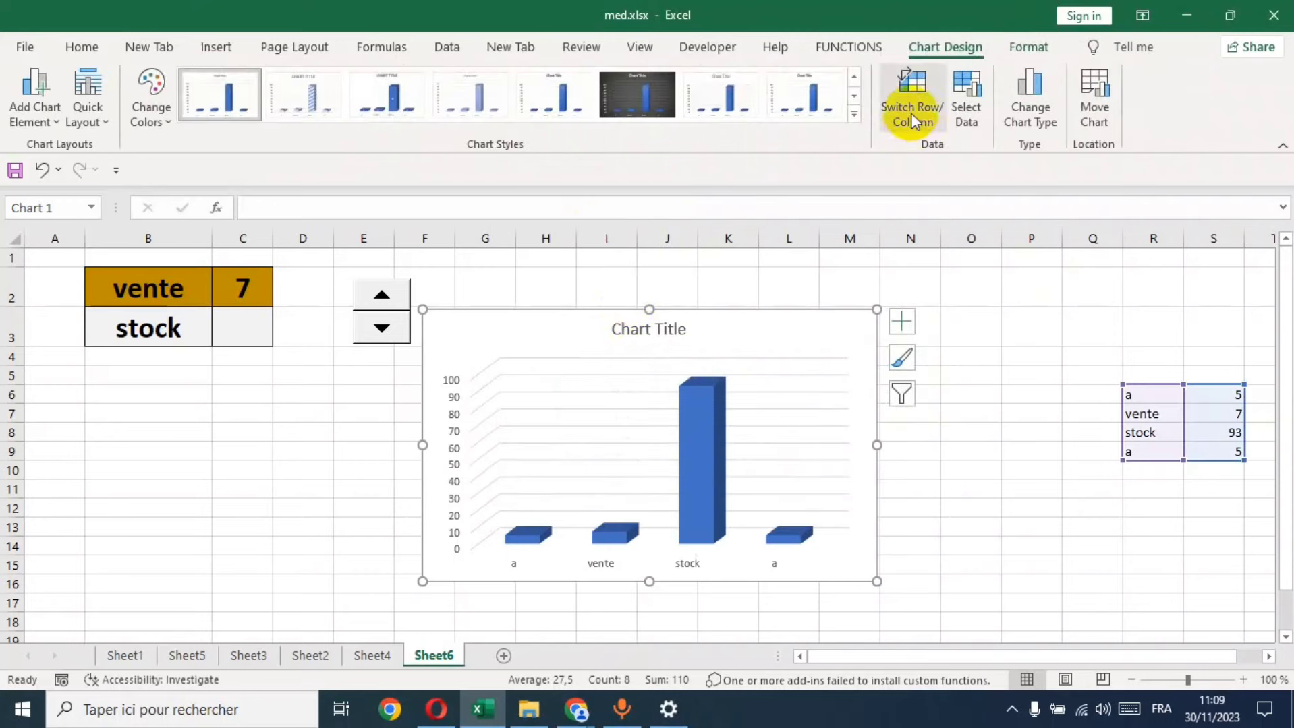
pyautogui.click(910, 95)
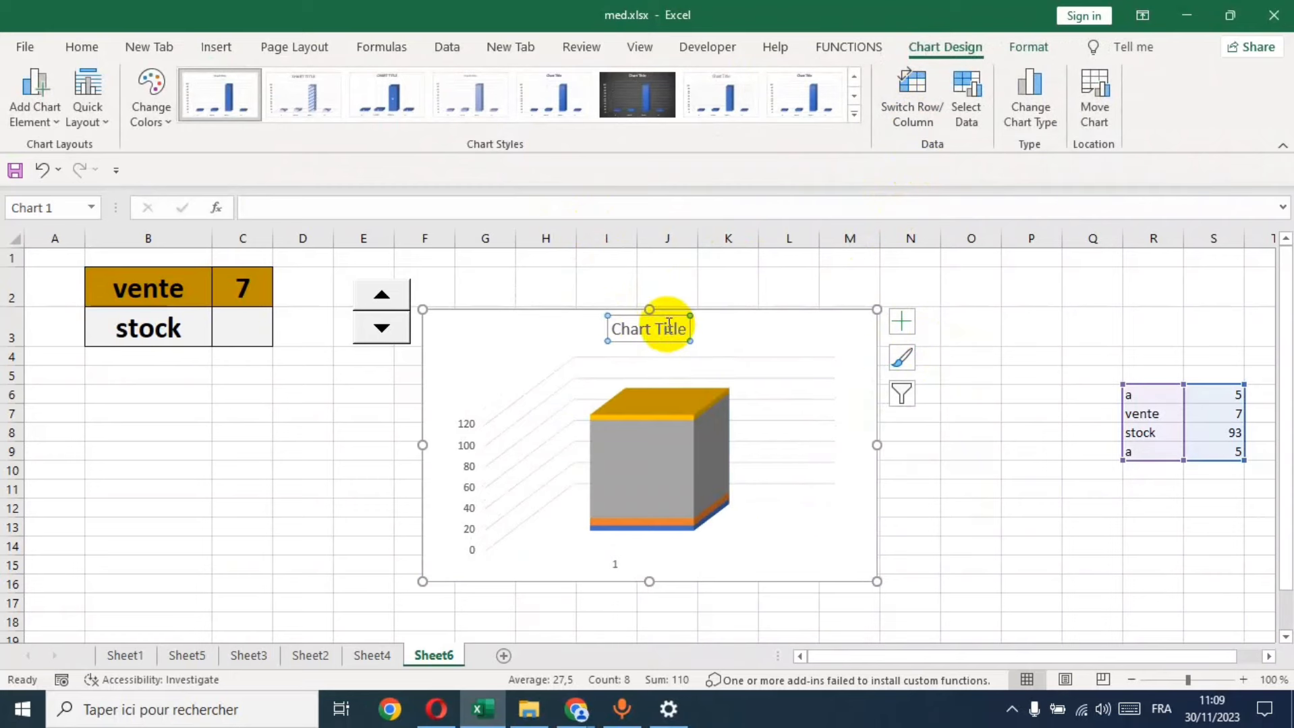
# Delete the chart title and remove the gridlines from the chart.
pyautogui.press('Delete')
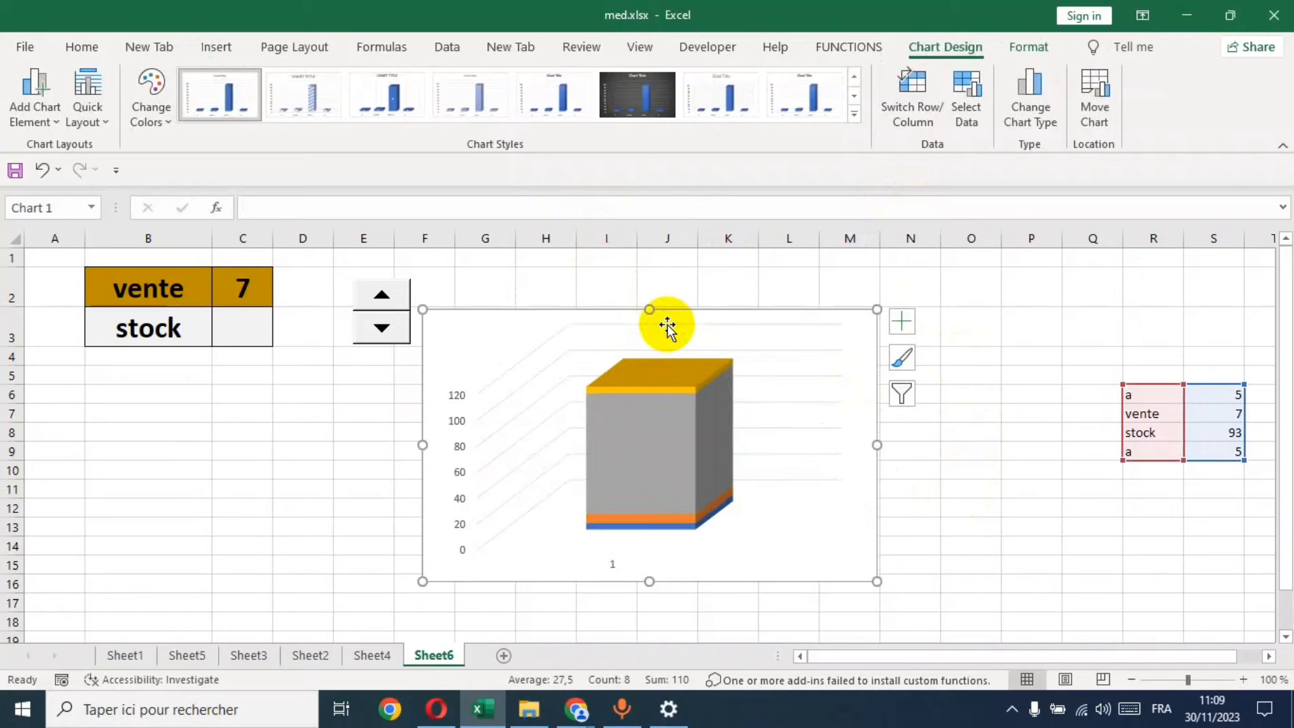
pyautogui.click(902, 323)
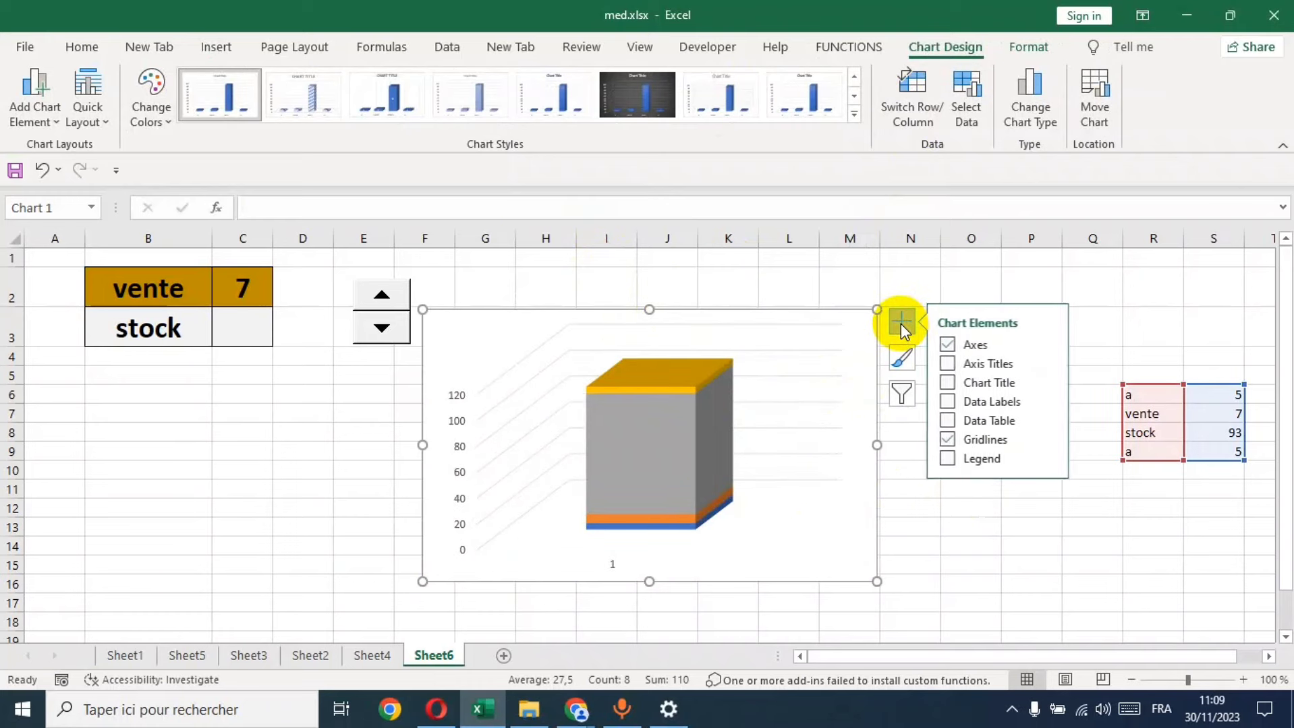
pyautogui.click(948, 440)
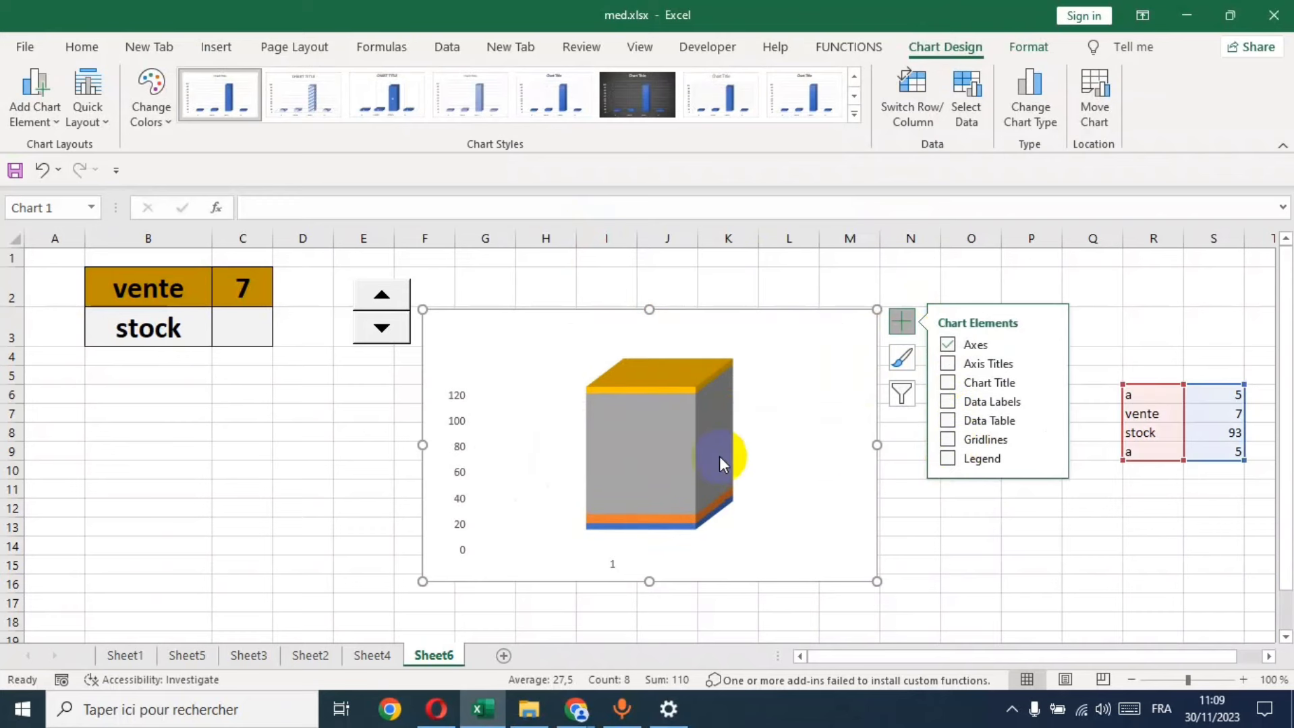
# Delete the chart's vertical value axis.
pyautogui.click(460, 433)
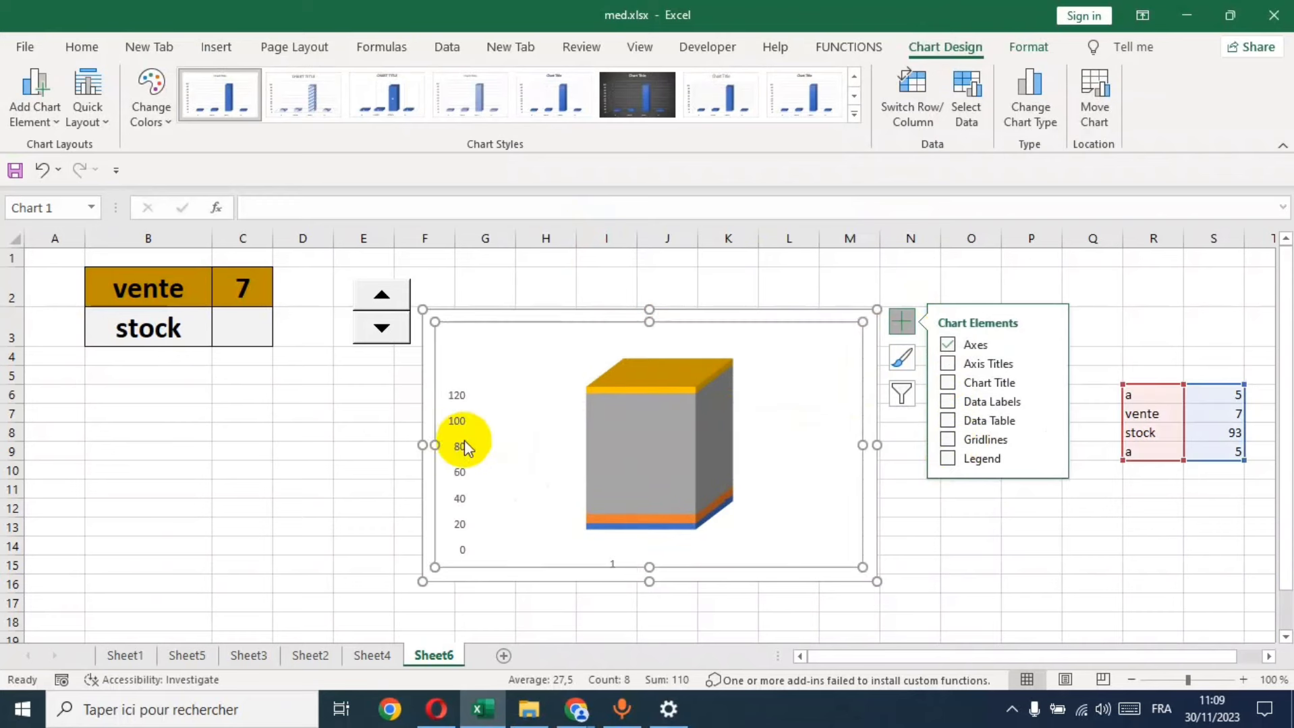
pyautogui.click(421, 459)
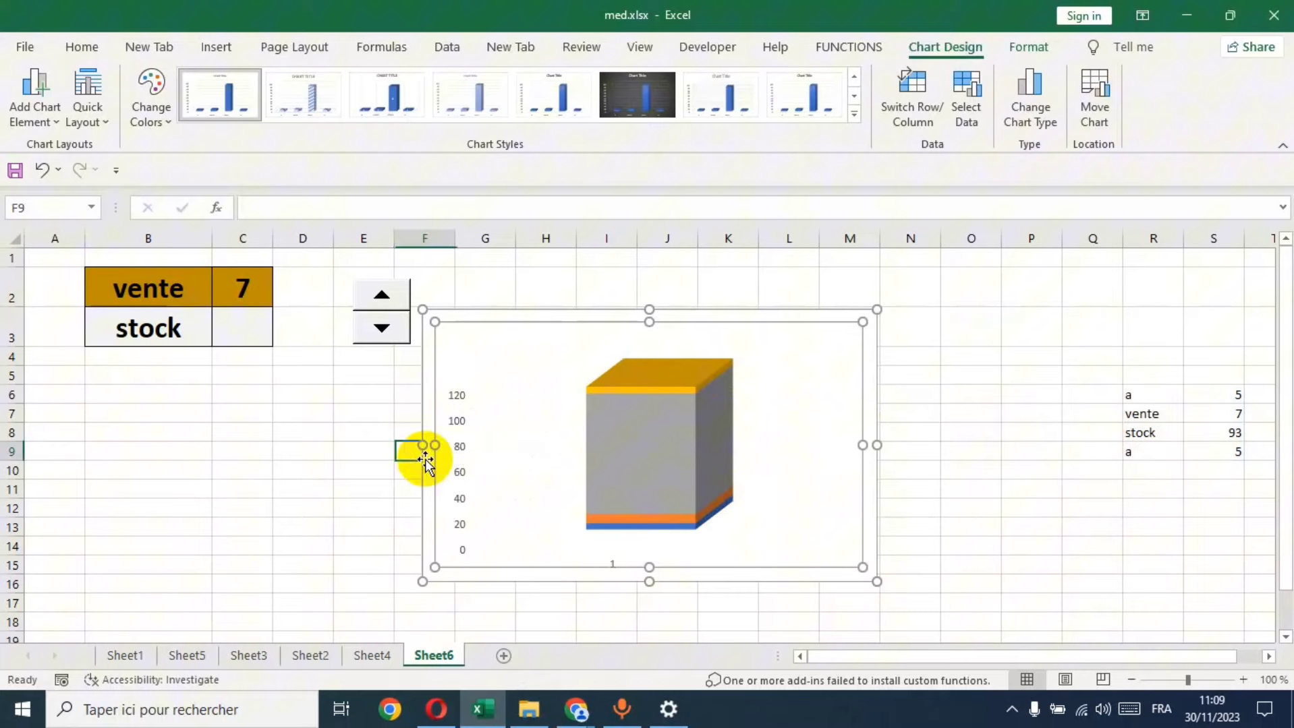
pyautogui.click(463, 464)
pyautogui.click(461, 474)
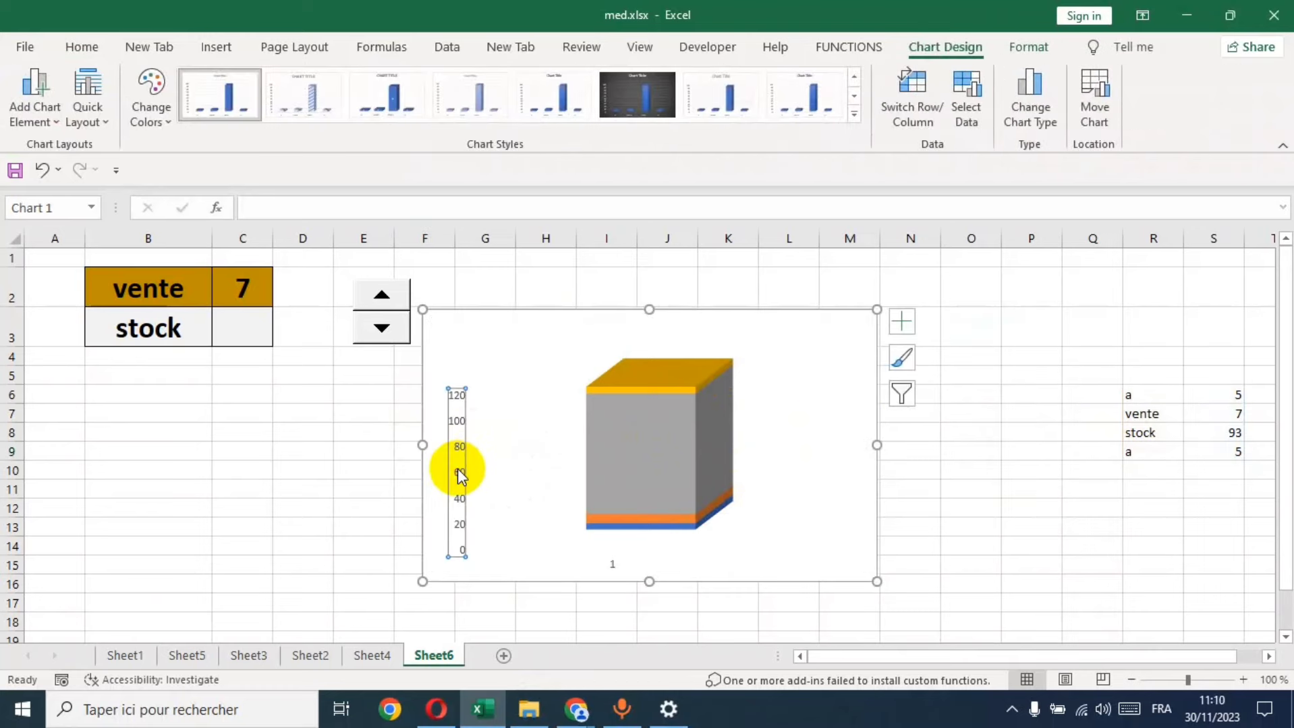
pyautogui.press('Delete')
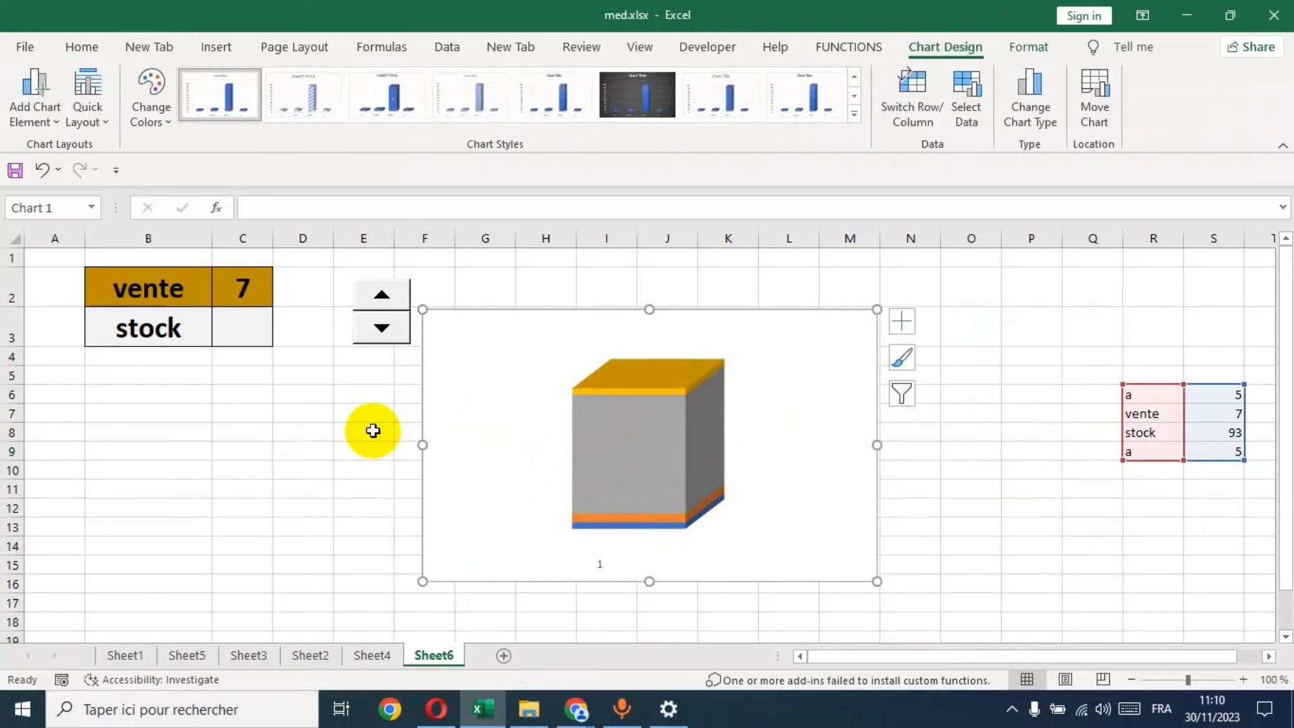
pyautogui.click(380, 431)
pyautogui.moveTo(637, 445)
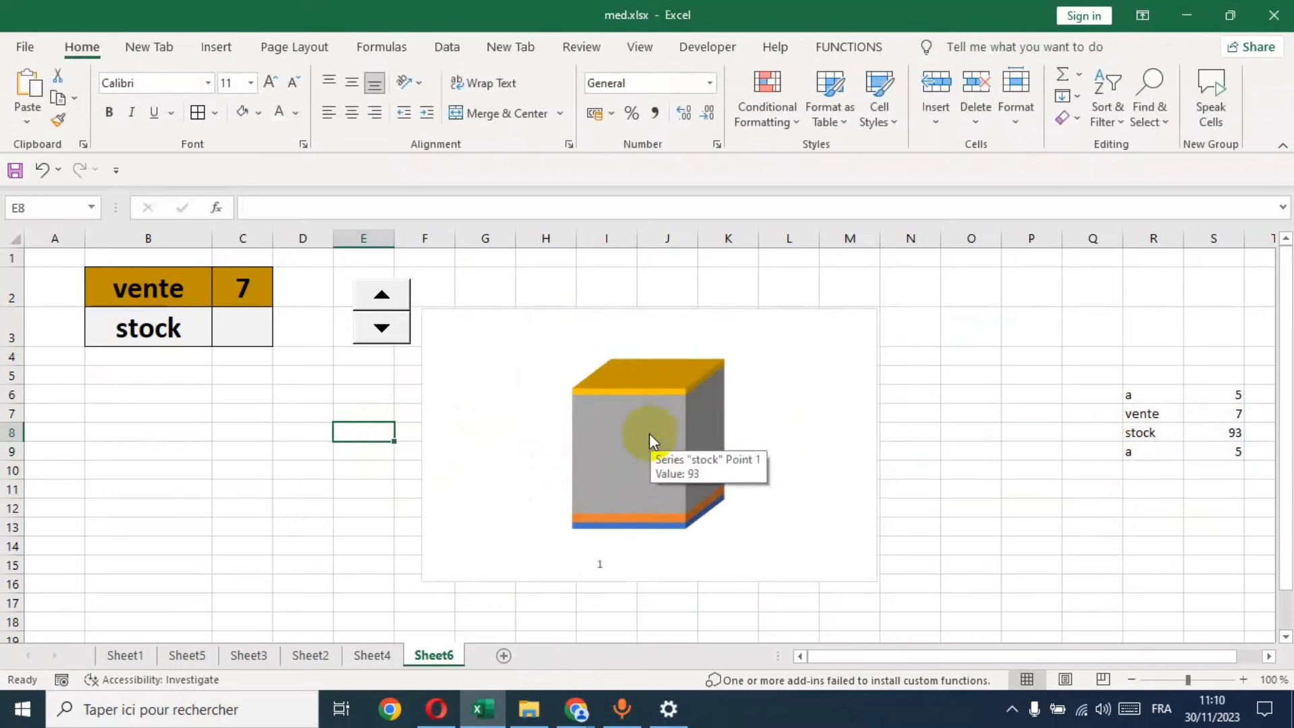
# Set the stock series' column shape to Cylinder in Format Data Series.
pyautogui.rightClick(654, 418)
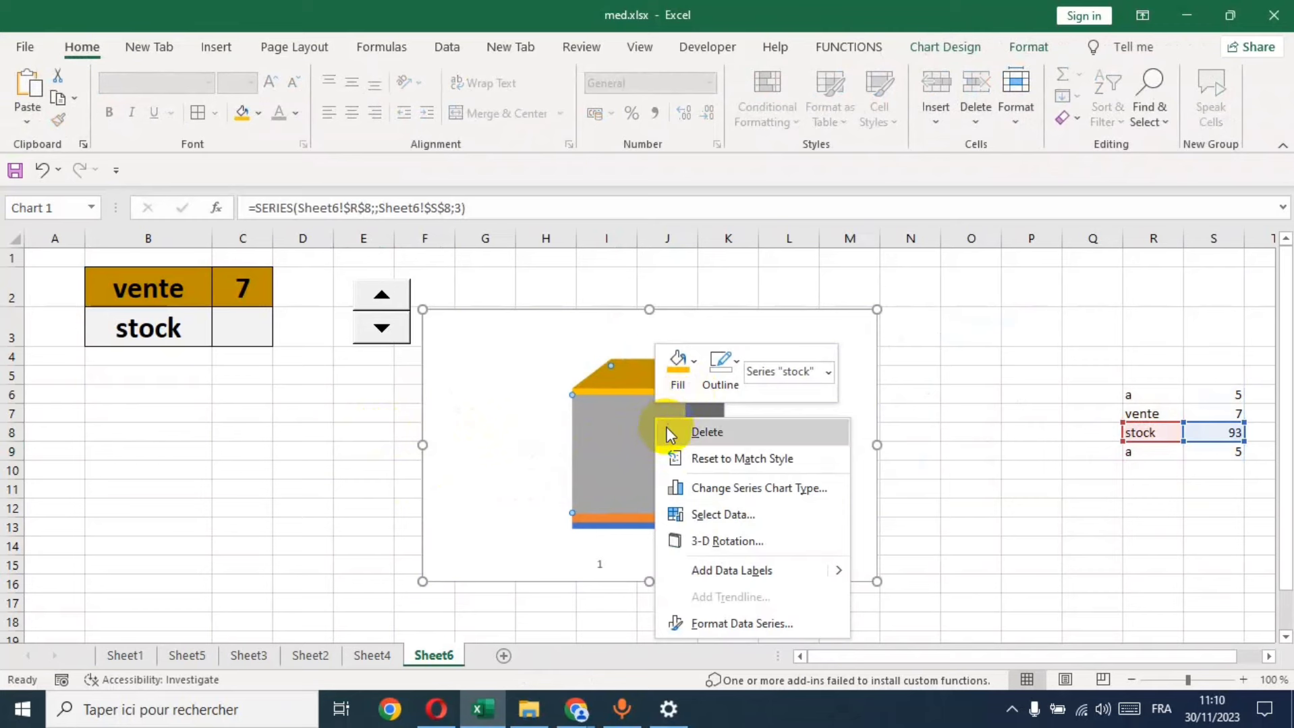
pyautogui.click(815, 546)
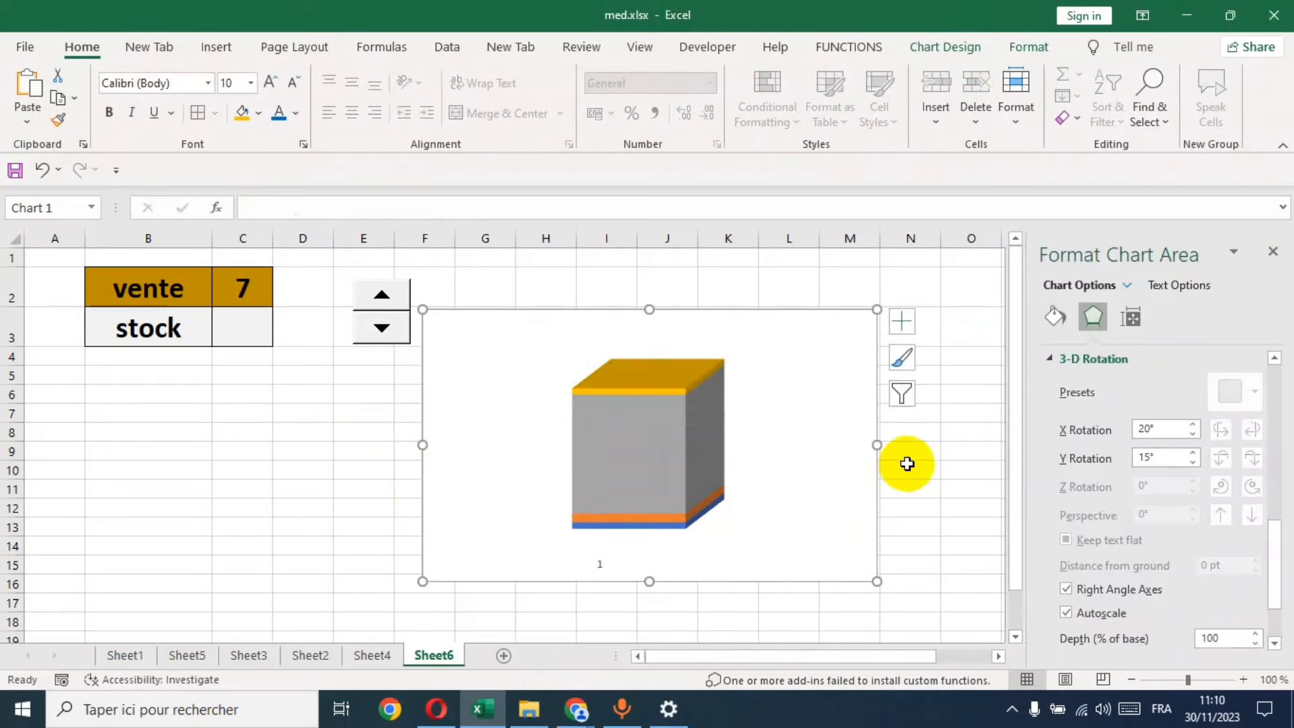
pyautogui.click(1056, 319)
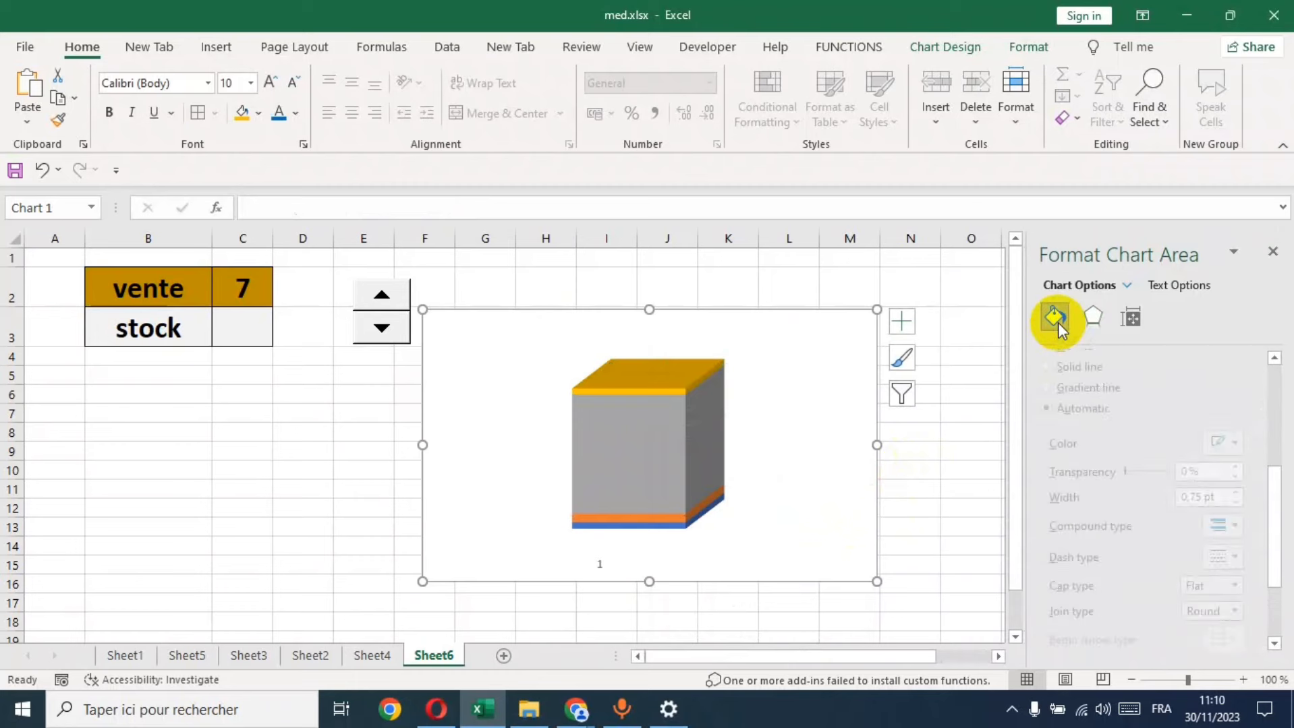
pyautogui.click(1092, 317)
pyautogui.rightClick(687, 437)
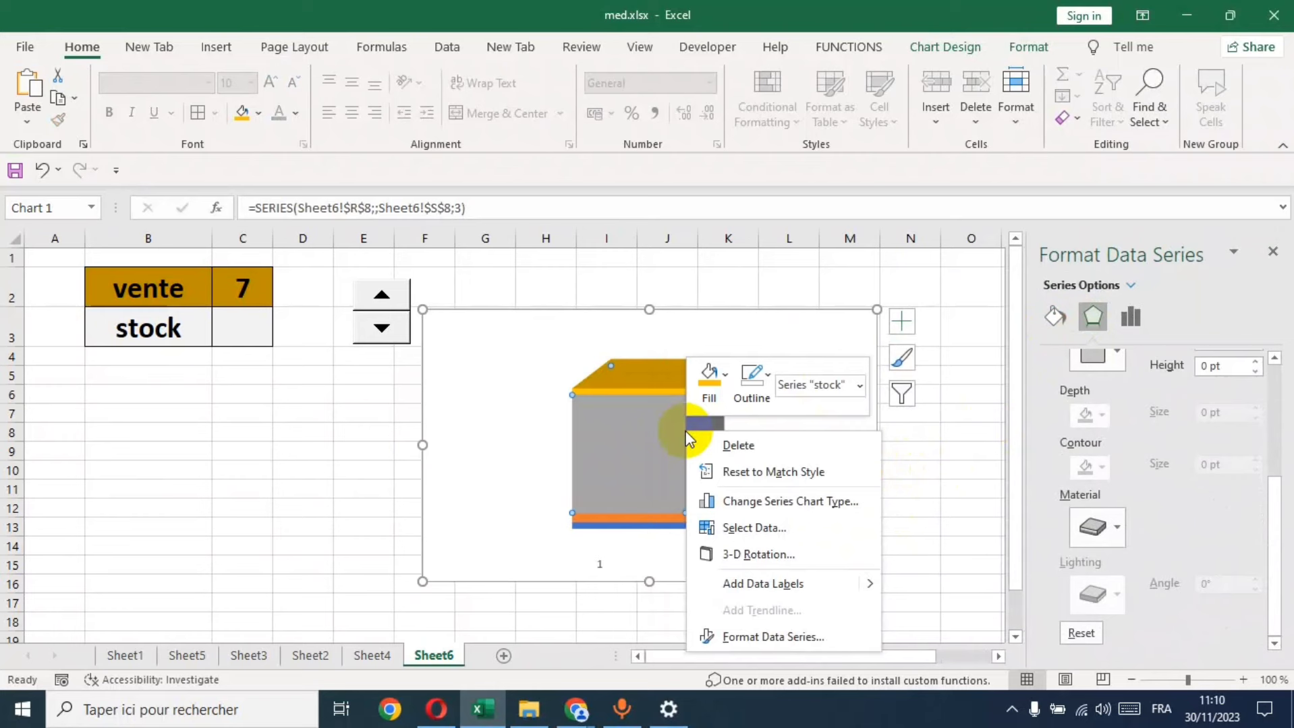
pyautogui.click(776, 637)
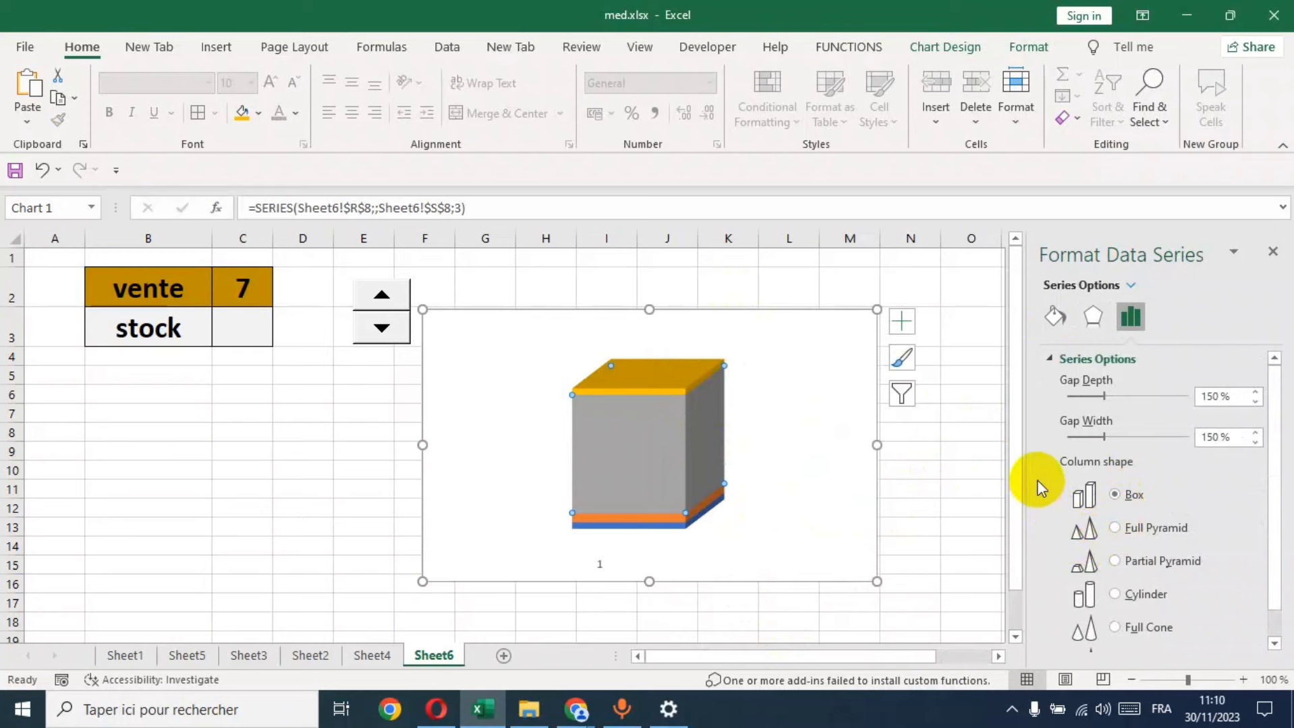
pyautogui.click(1114, 595)
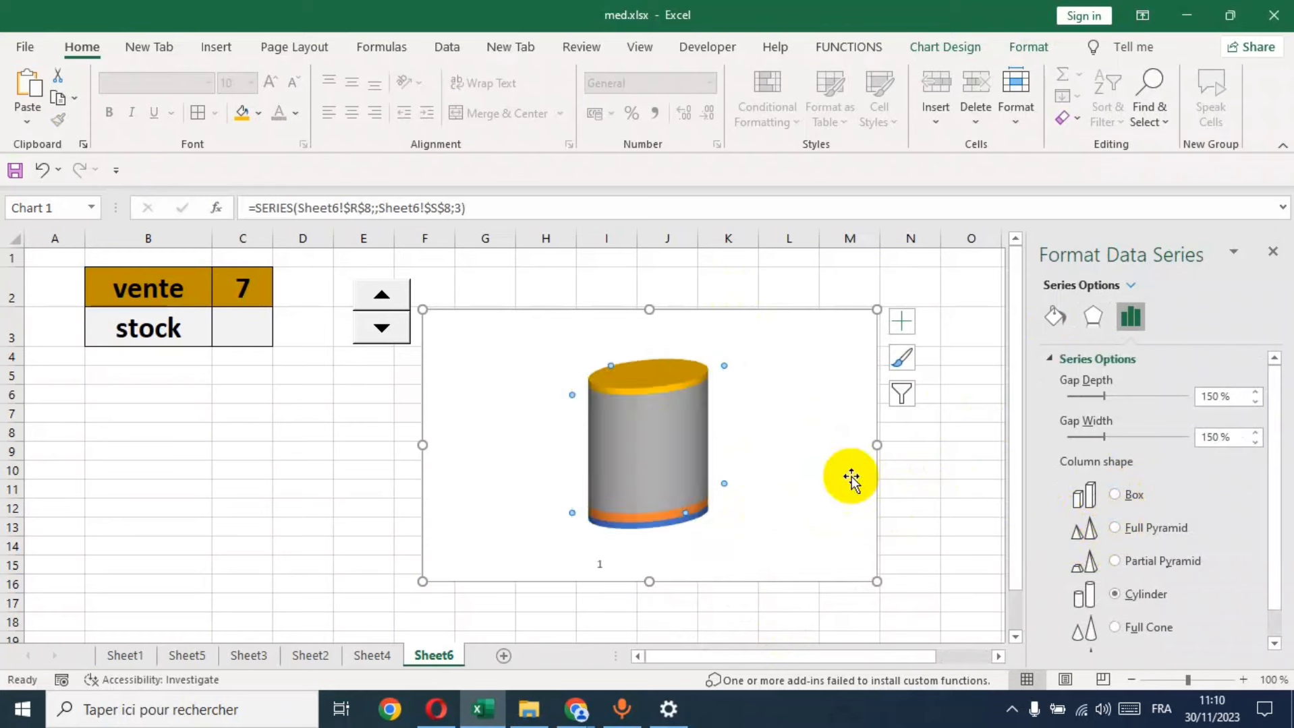
# Narrow the chart by pulling its right edge inward.
pyautogui.moveTo(876, 445); pyautogui.dragTo(755, 461)
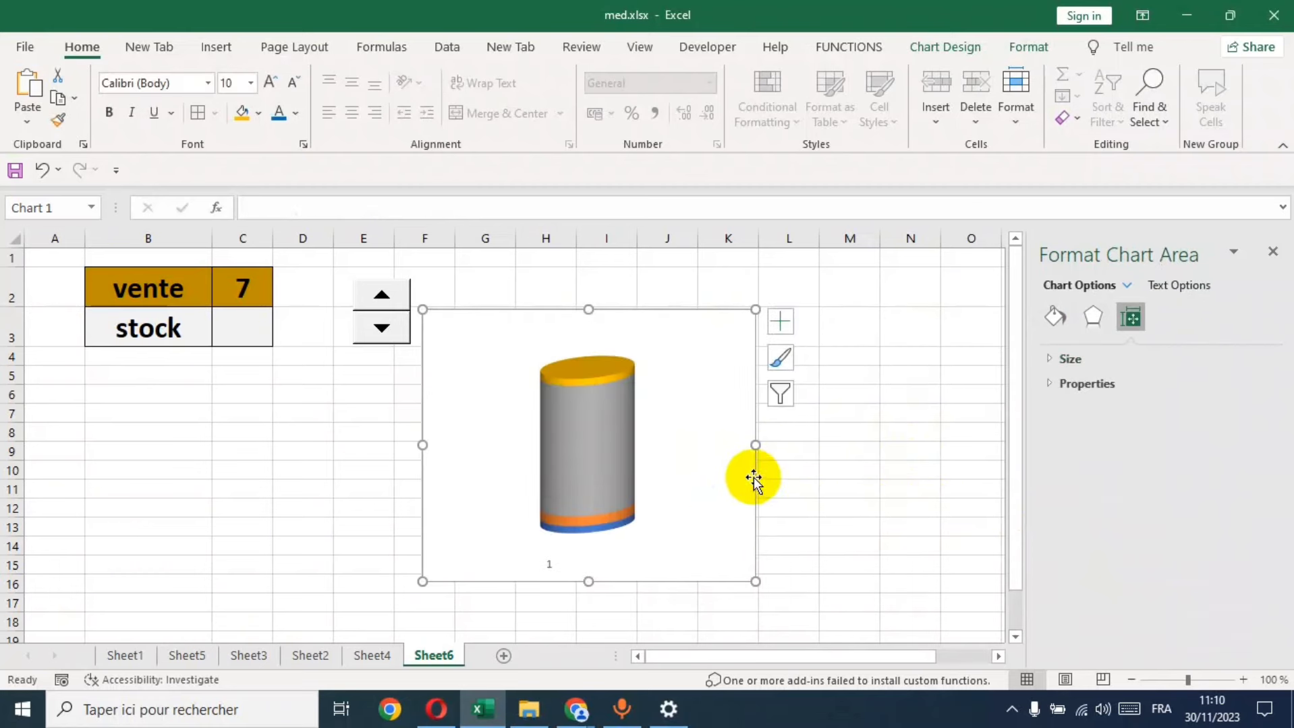
pyautogui.moveTo(755, 445); pyautogui.dragTo(722, 449)
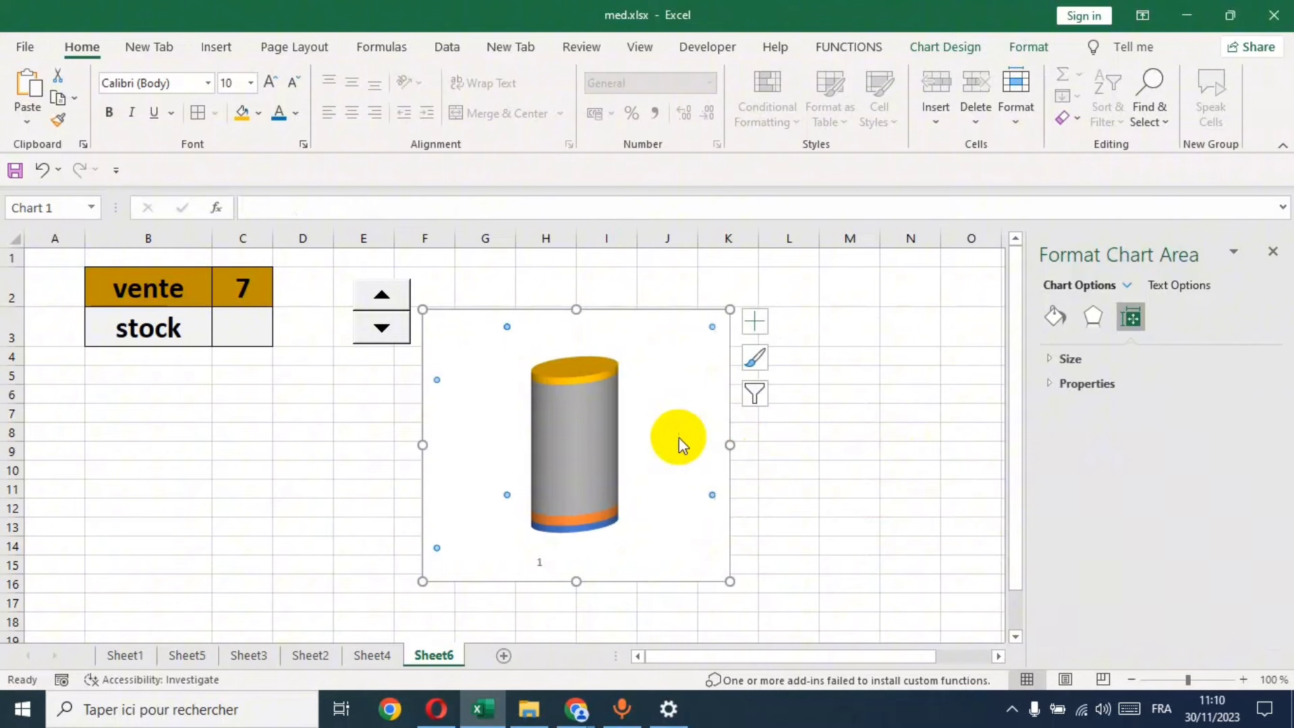
pyautogui.click(678, 436)
pyautogui.click(823, 468)
pyautogui.click(693, 442)
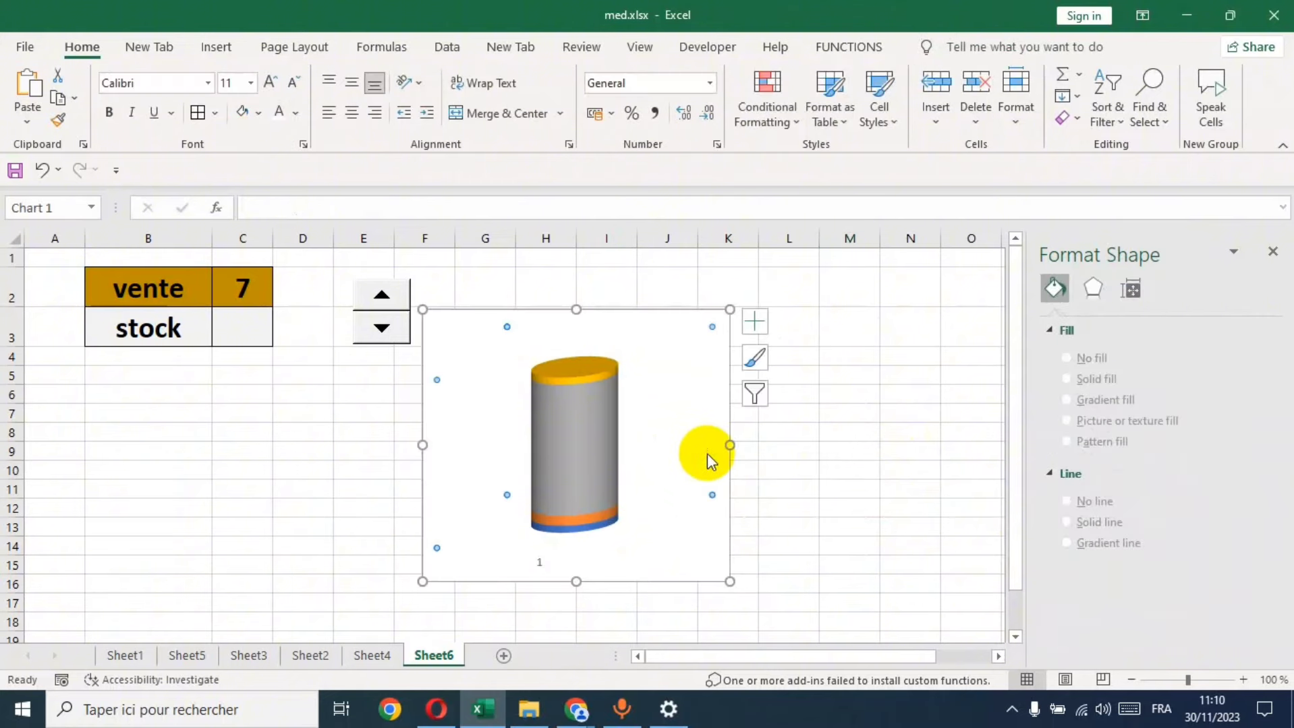
pyautogui.click(698, 442)
pyautogui.click(833, 450)
# Shift the chart slightly right and stretch its top and bottom edges taller.
pyautogui.click(638, 317)
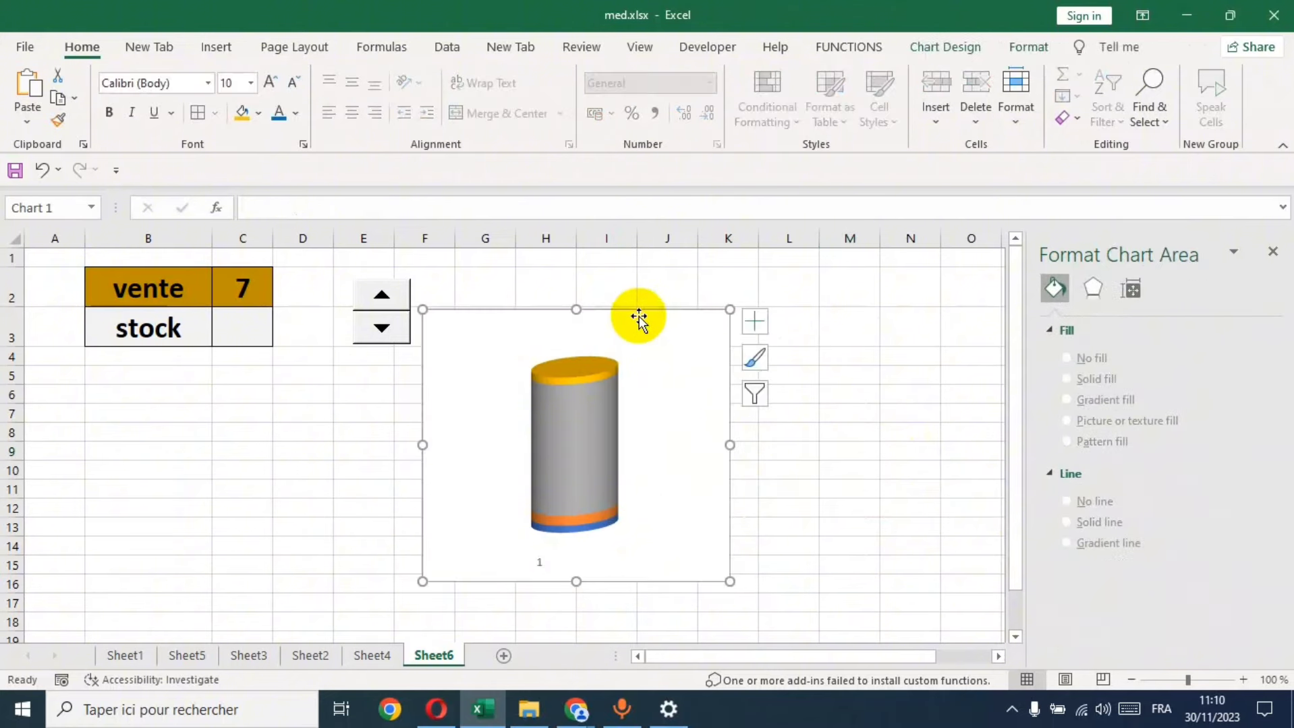
pyautogui.moveTo(638, 317); pyautogui.dragTo(675, 330)
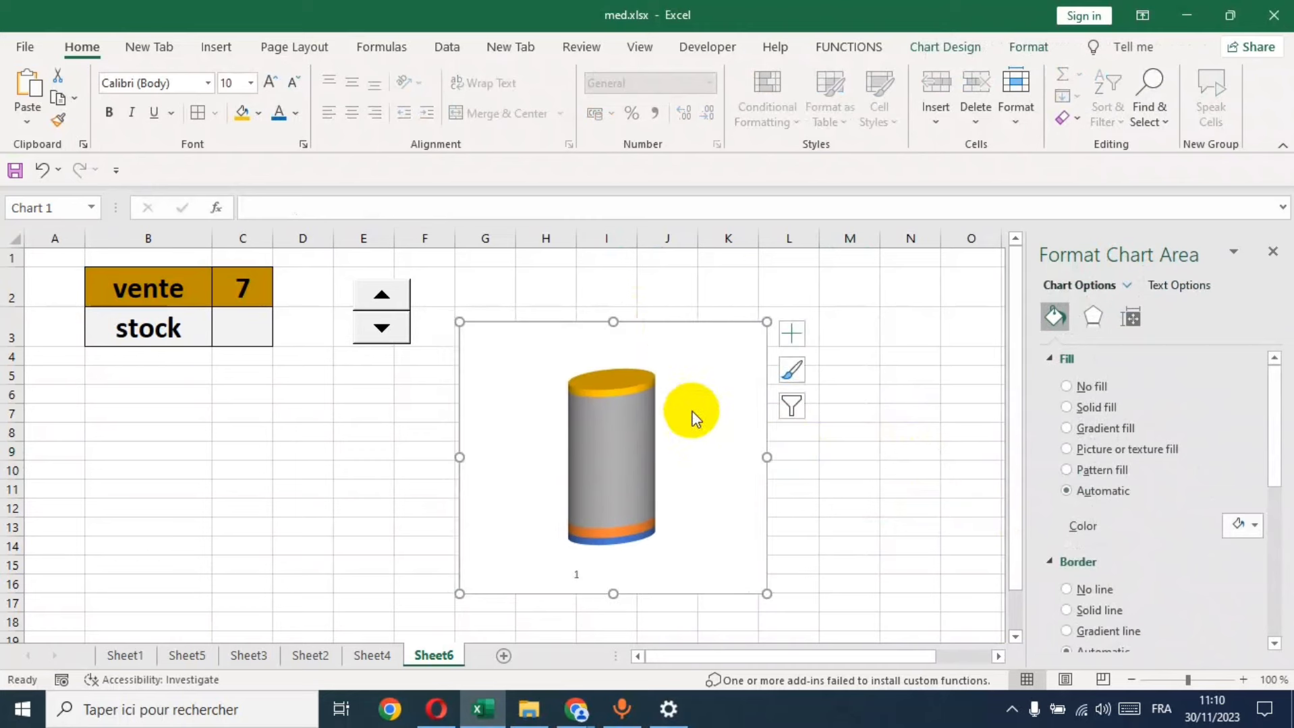
pyautogui.moveTo(614, 323); pyautogui.dragTo(614, 289)
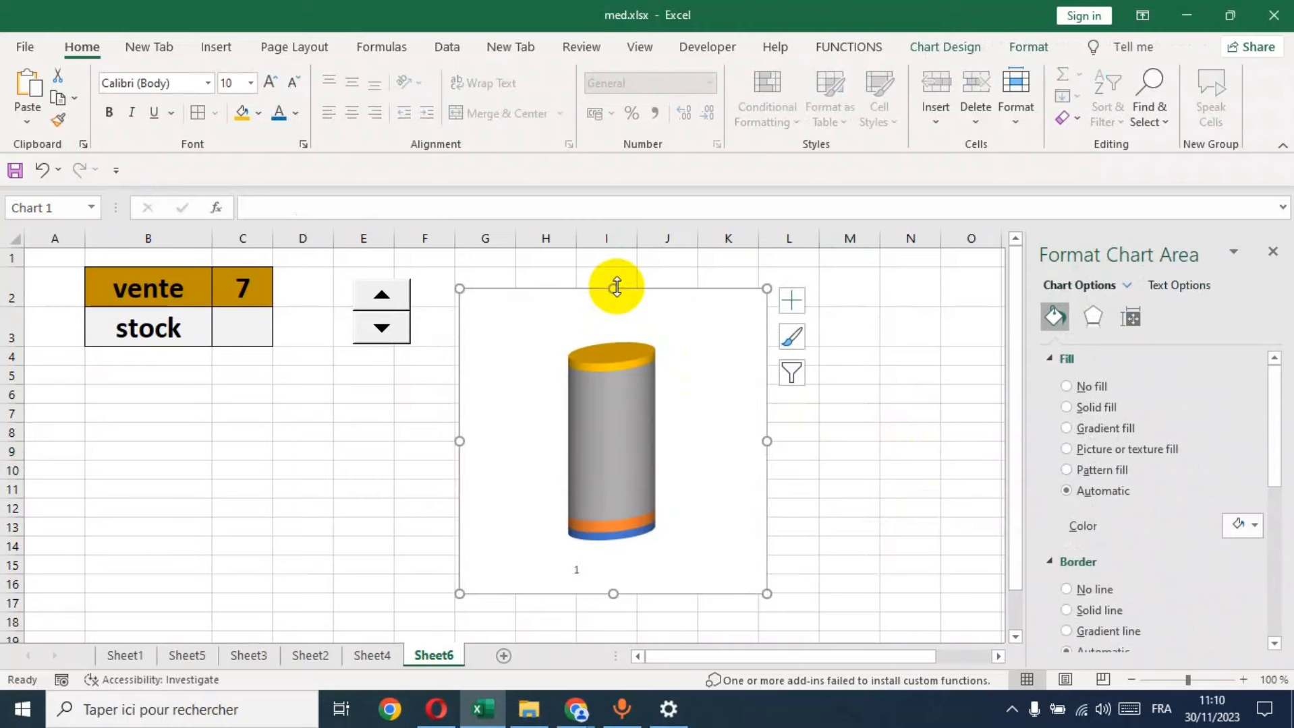
pyautogui.moveTo(610, 595); pyautogui.dragTo(612, 616)
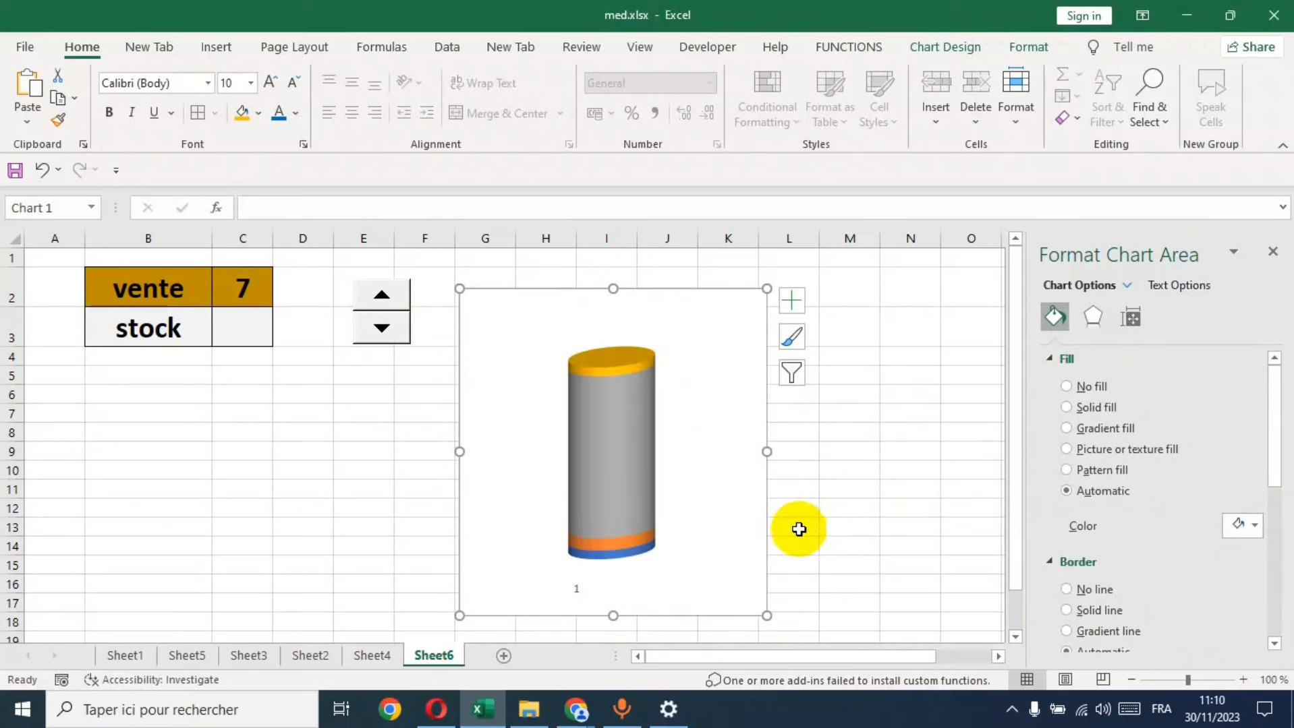
# Fill the cylinder's top 'a' series dark grey.
pyautogui.rightClick(618, 370)
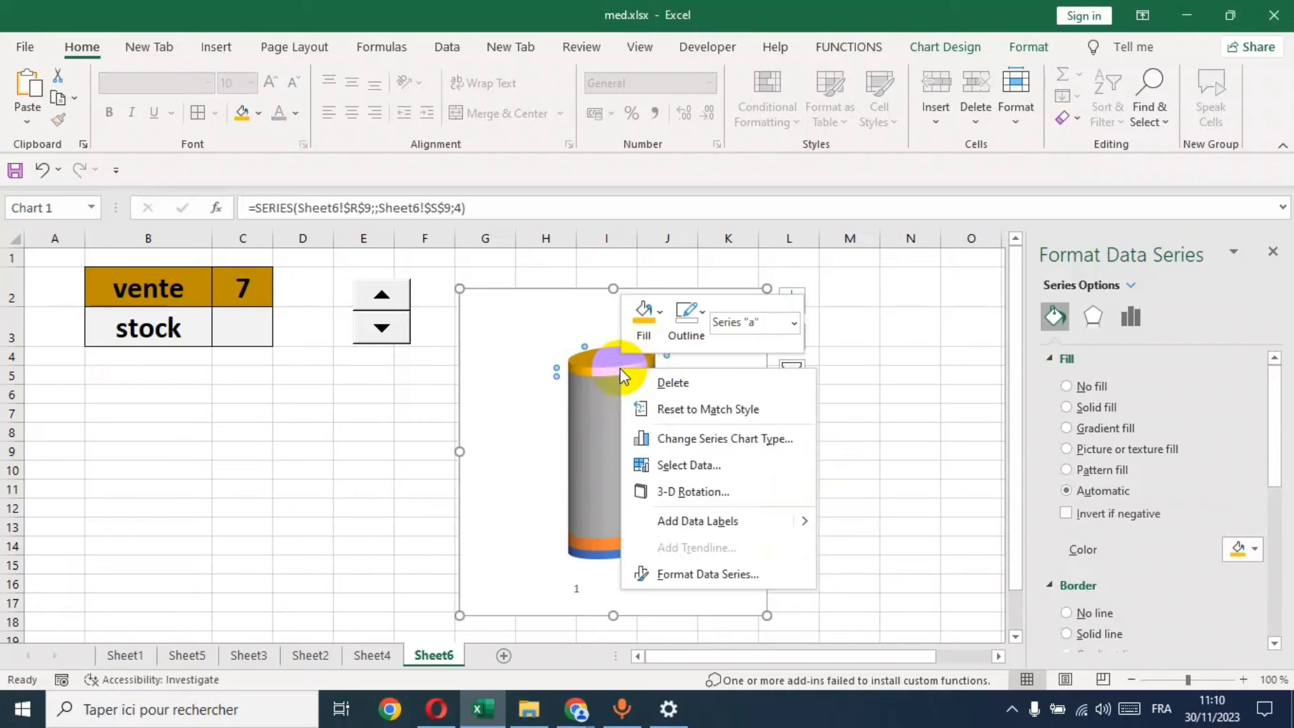
pyautogui.click(660, 313)
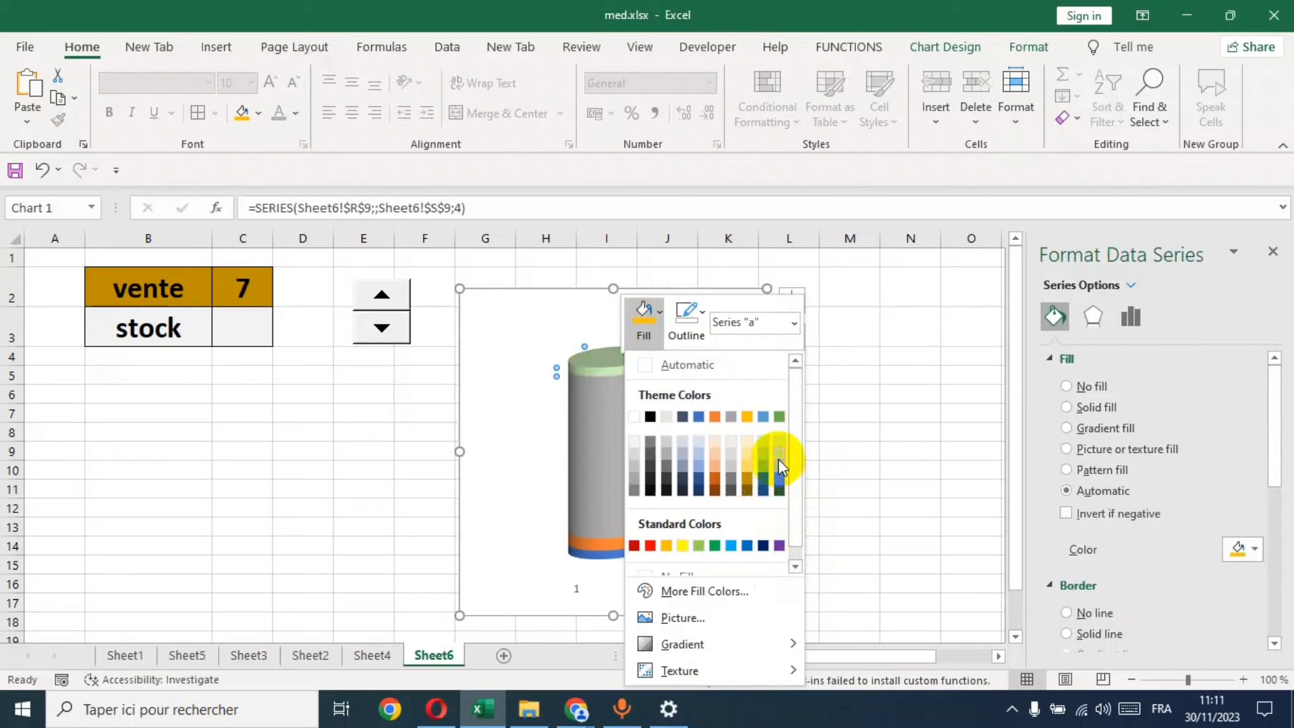
pyautogui.click(650, 467)
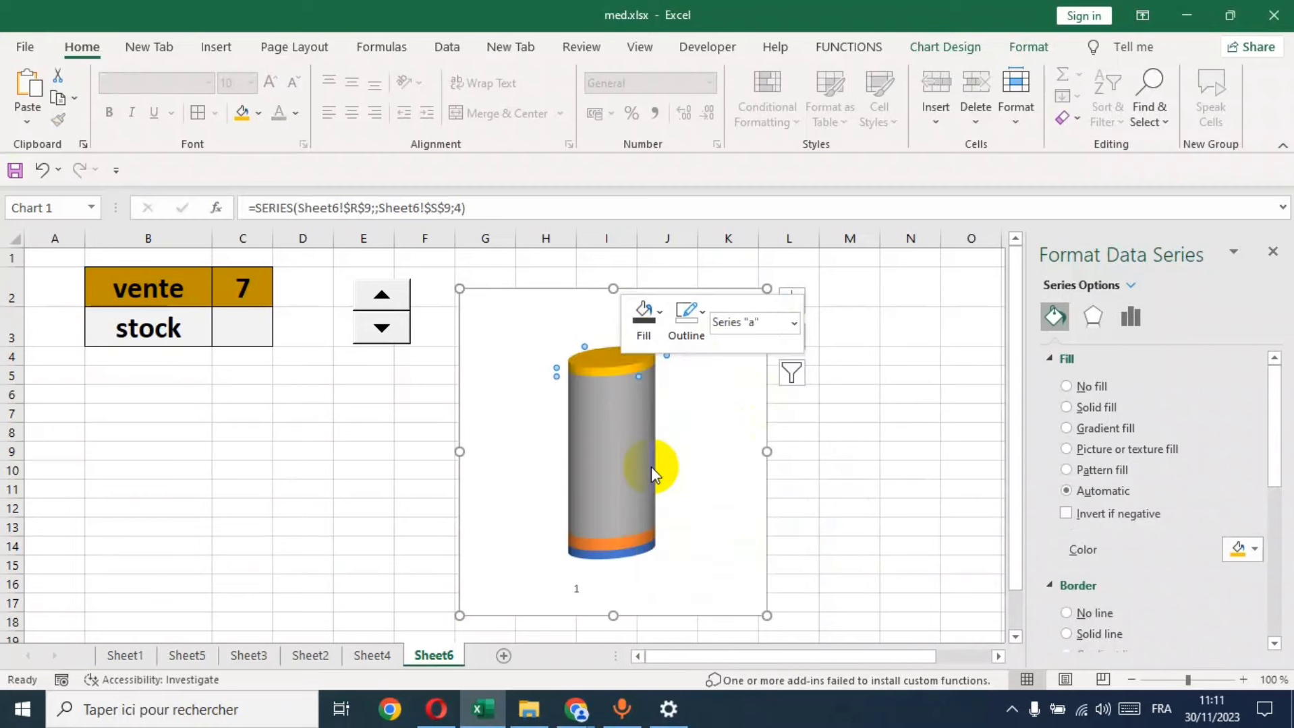
# Fill the cylinder's bottom 'a' series Black, Text 1, Lighter 25%.
pyautogui.rightClick(623, 553)
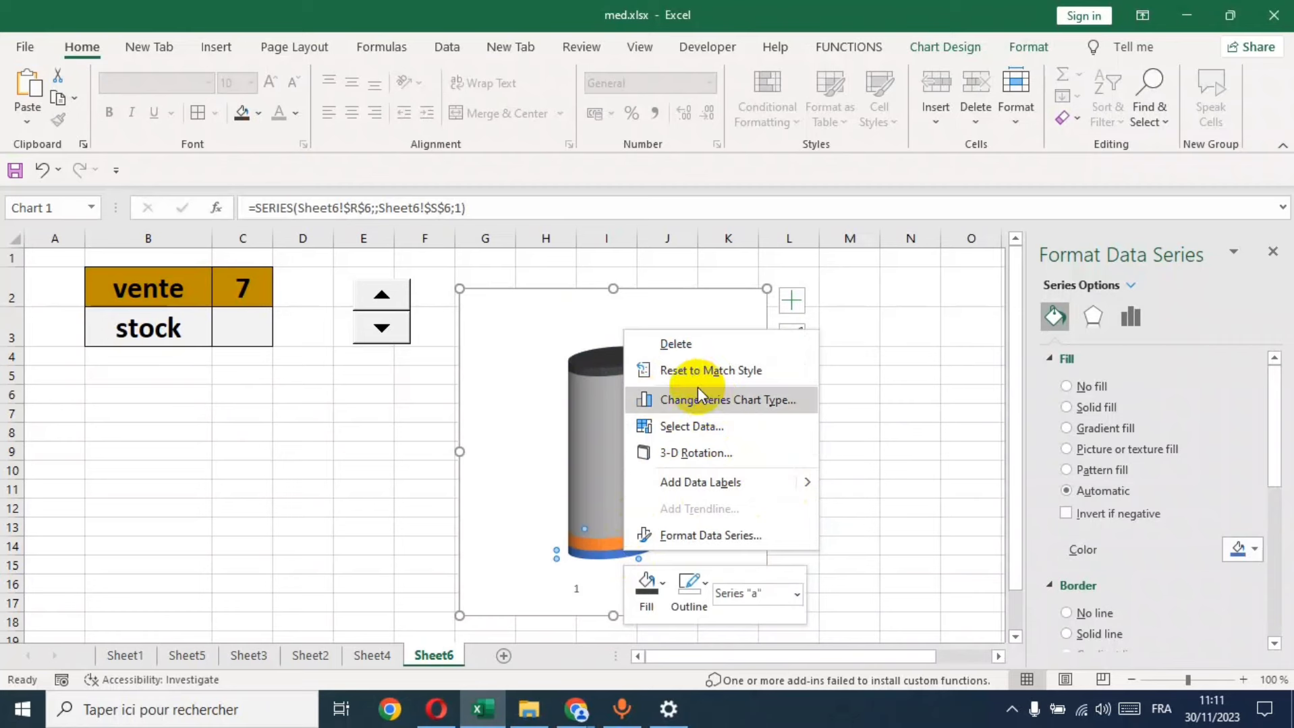
pyautogui.rightClick(614, 554)
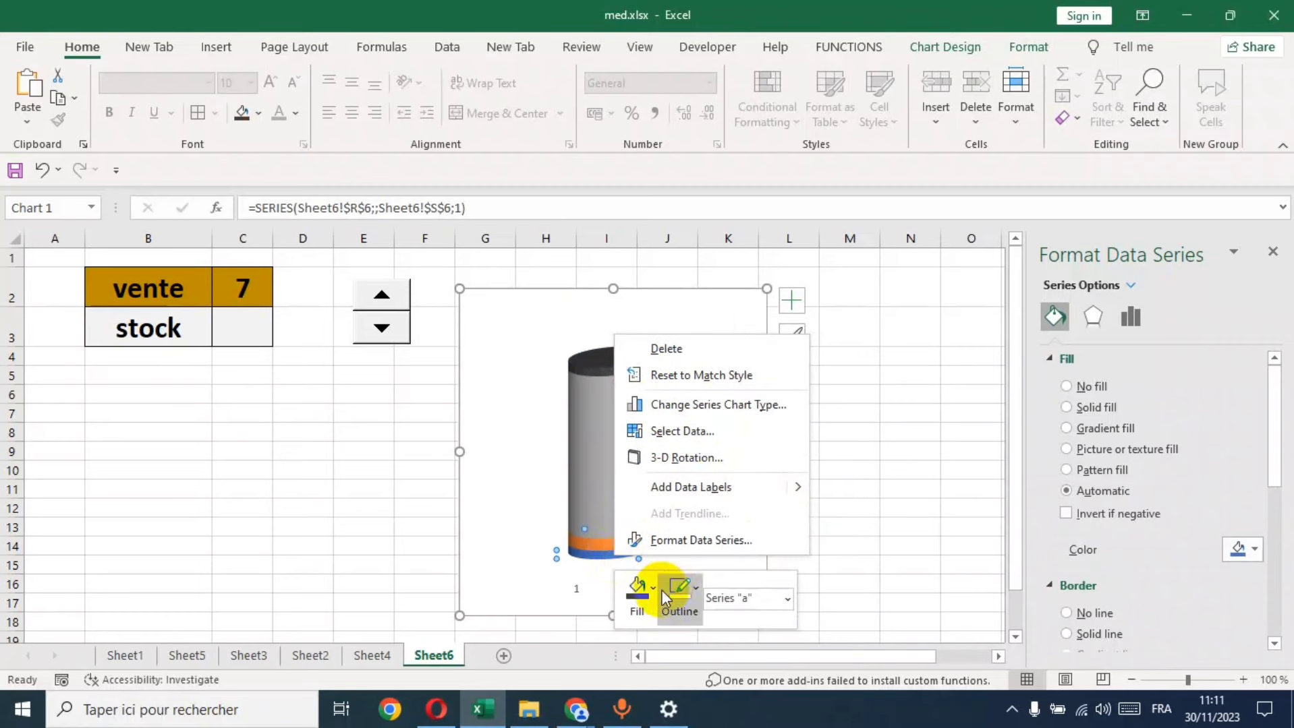
pyautogui.click(637, 593)
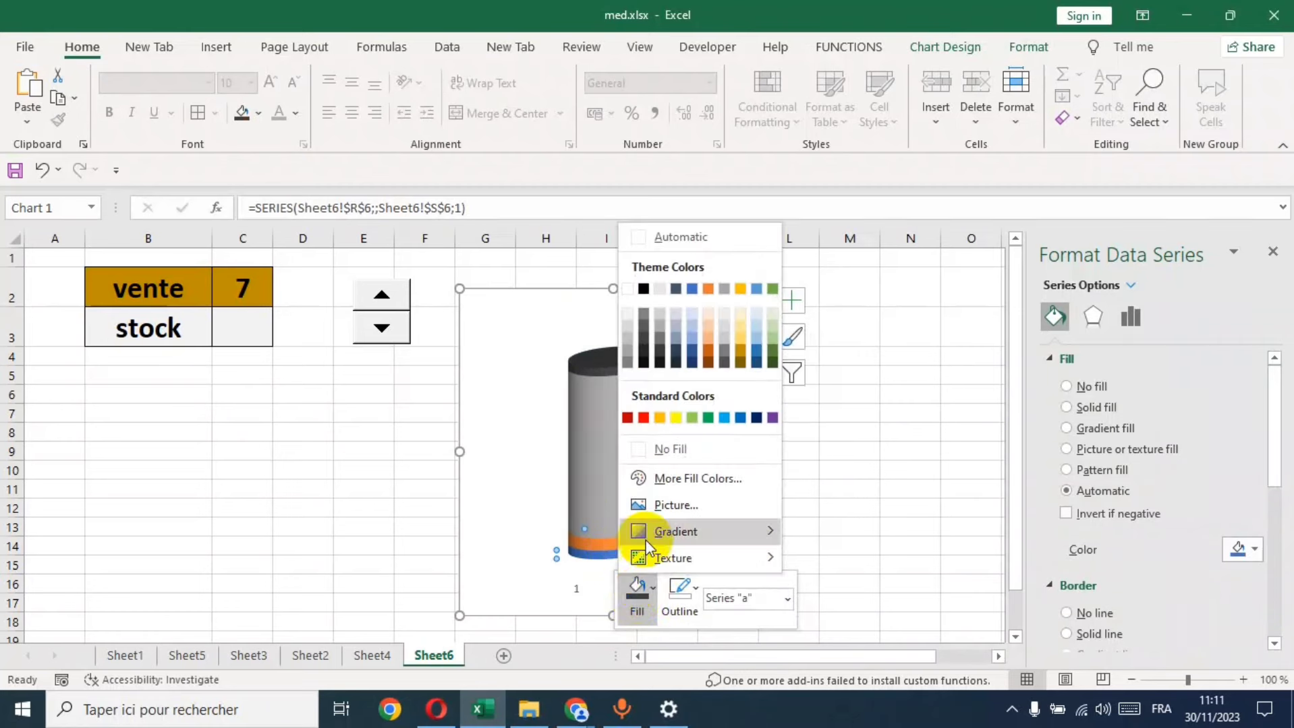
pyautogui.click(643, 345)
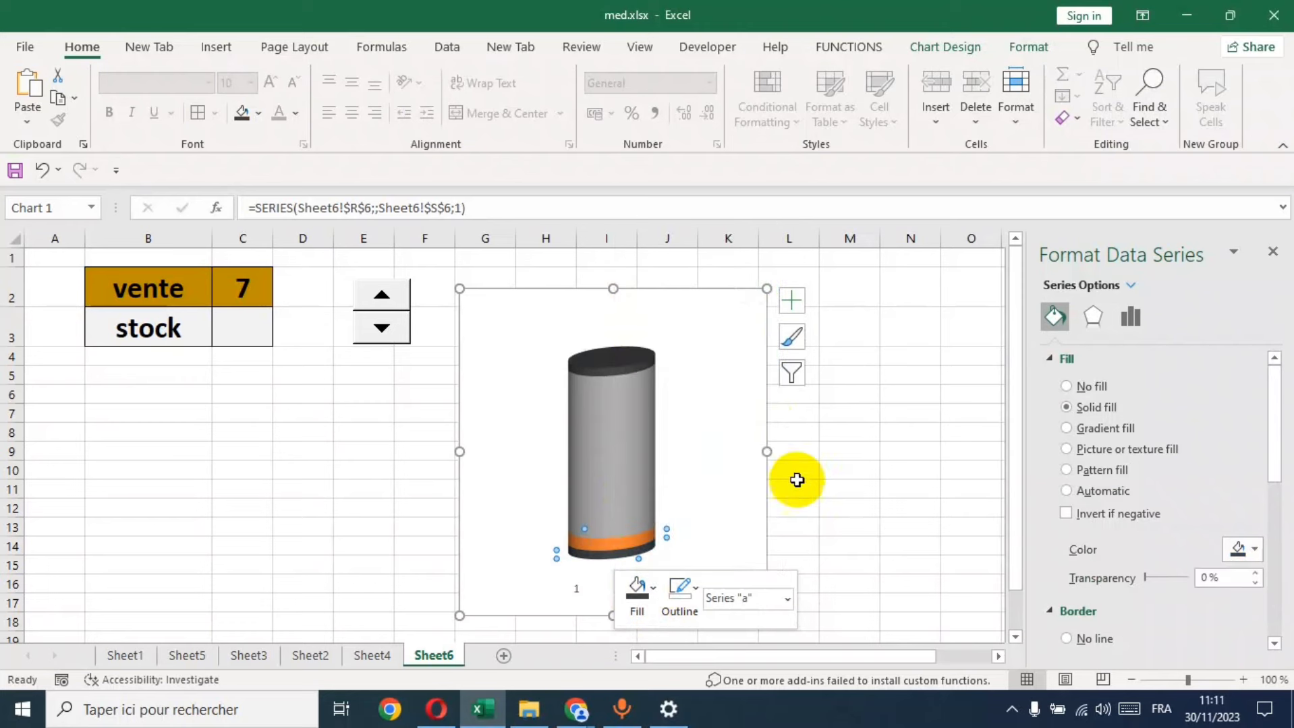
pyautogui.click(905, 431)
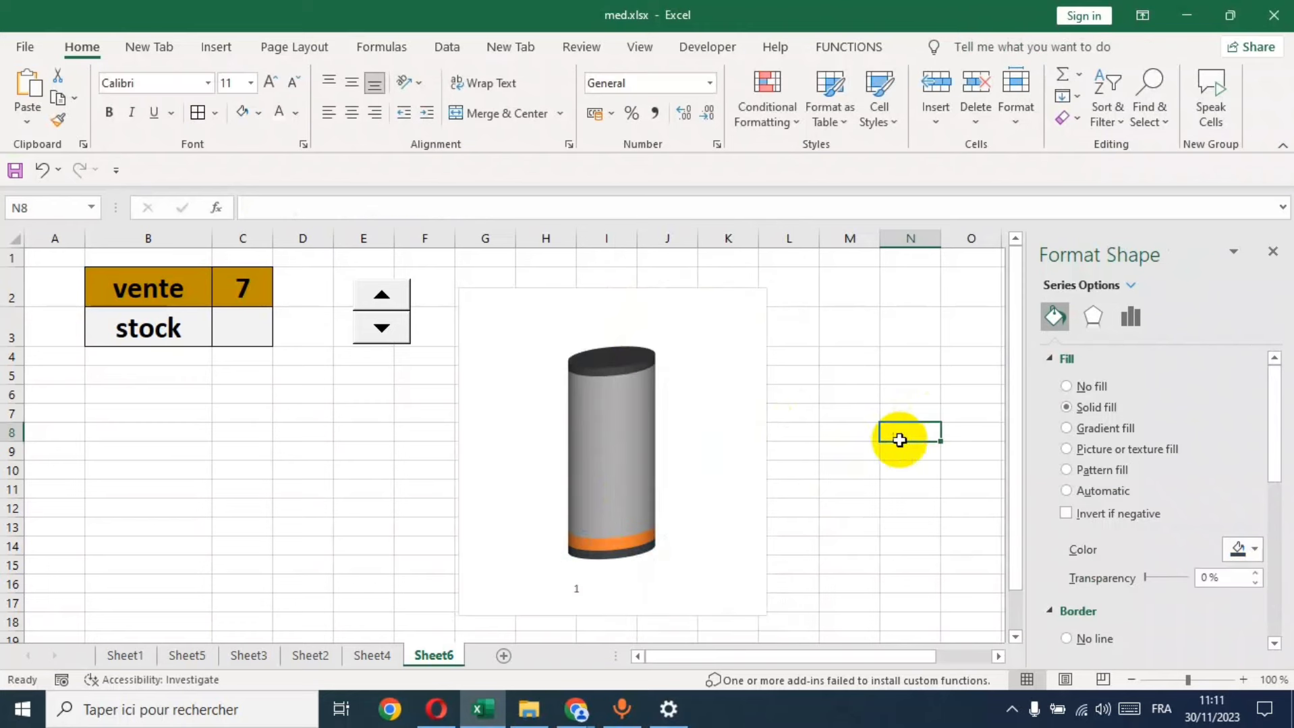
pyautogui.moveTo(619, 500)
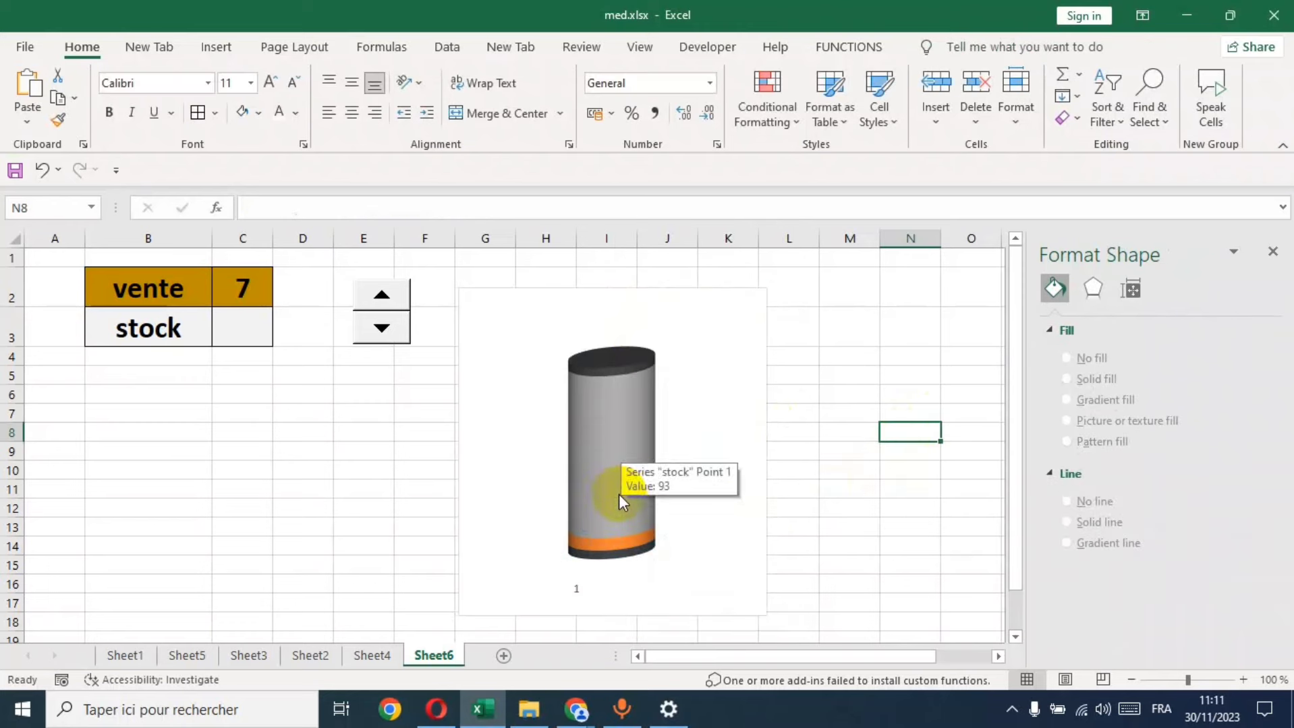
# Fill the stock series light grey and set its fill transparency to 40%.
pyautogui.rightClick(615, 440)
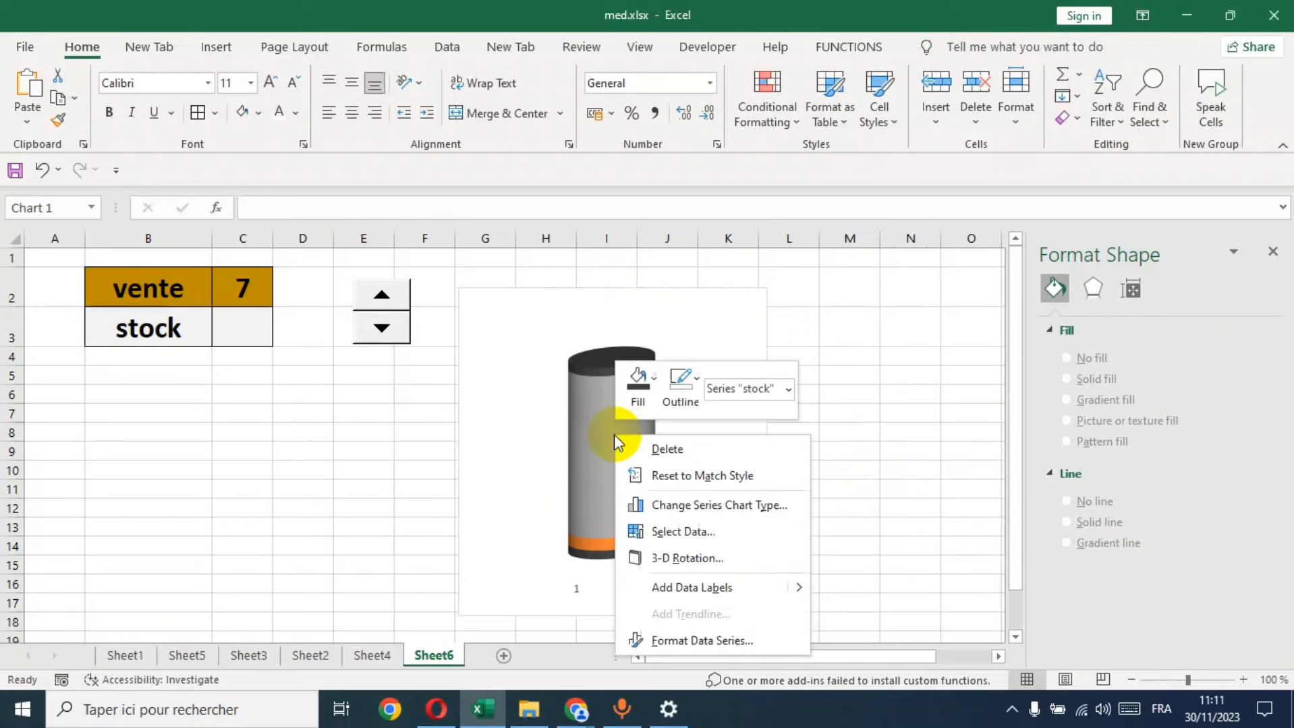
pyautogui.rightClick(604, 437)
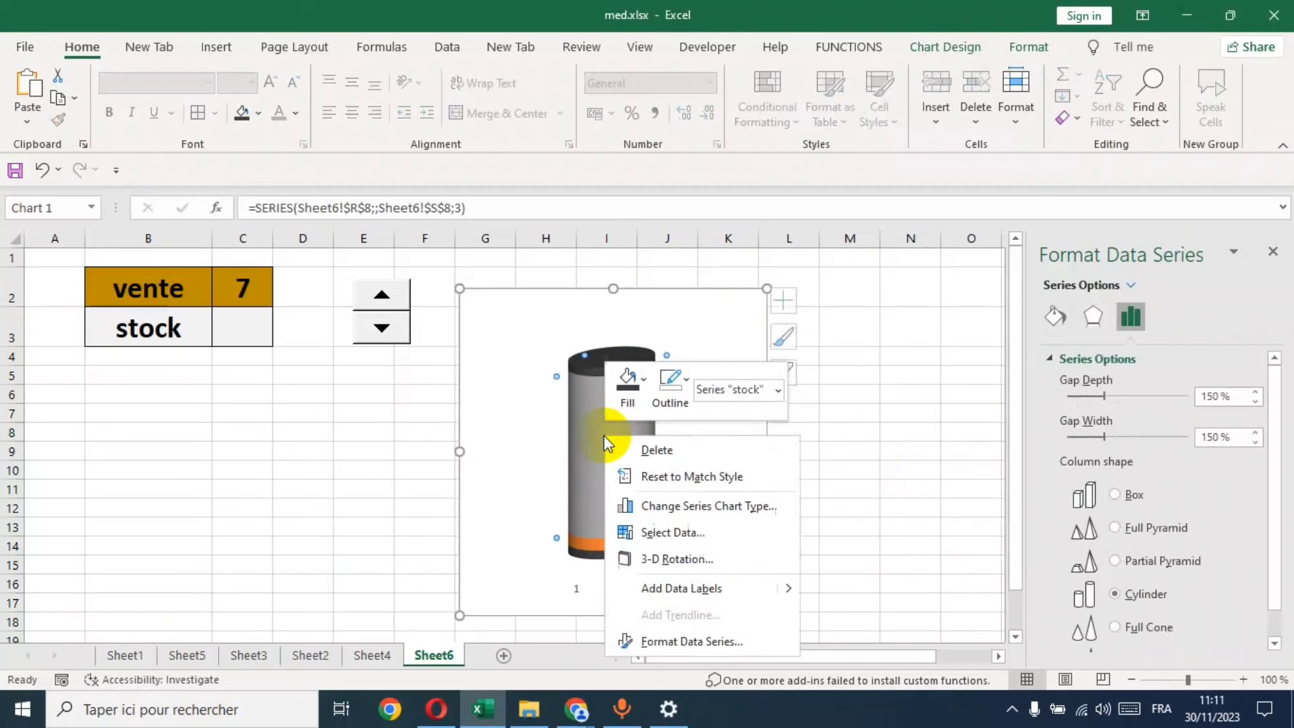
pyautogui.click(645, 388)
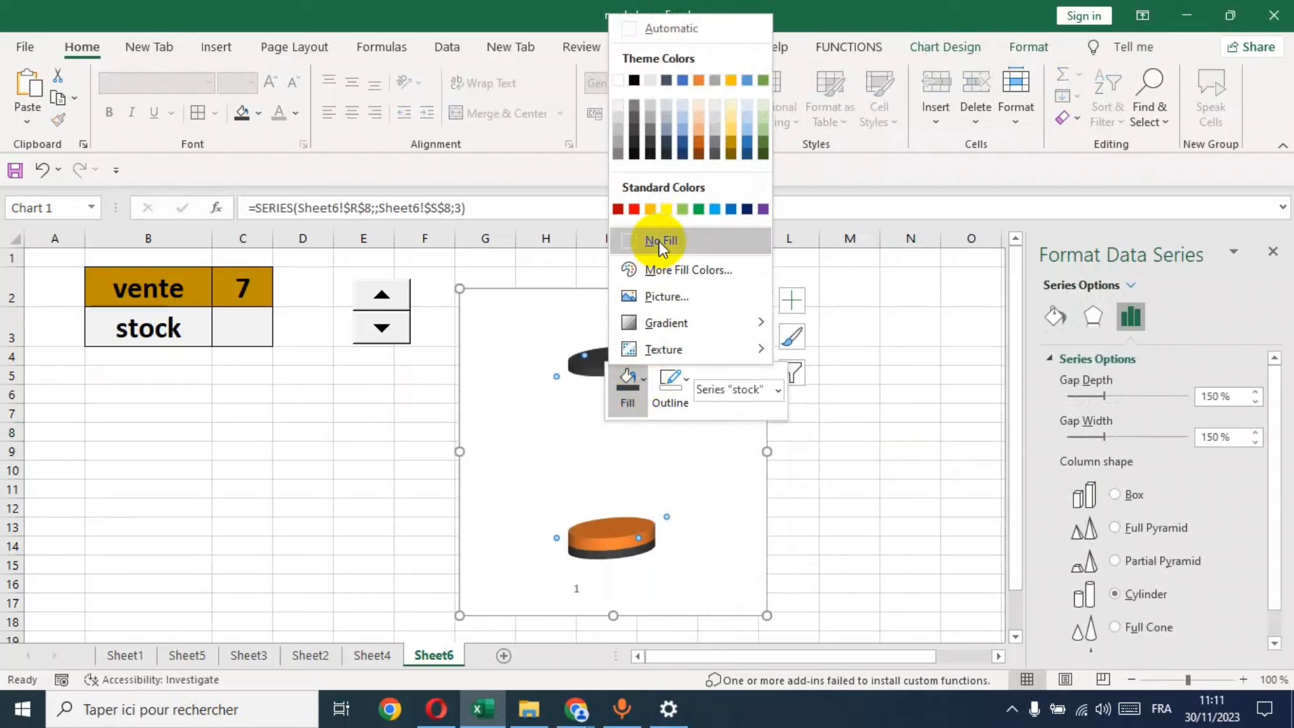
pyautogui.click(654, 102)
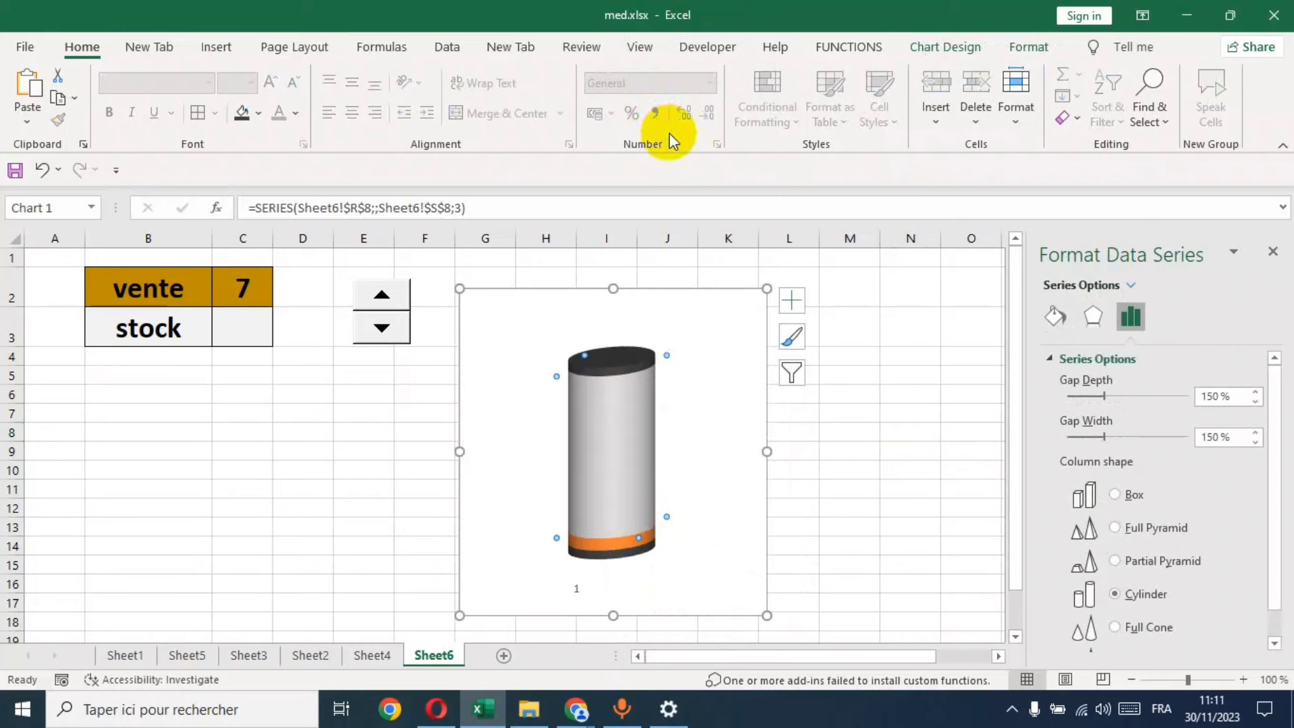
pyautogui.click(1059, 322)
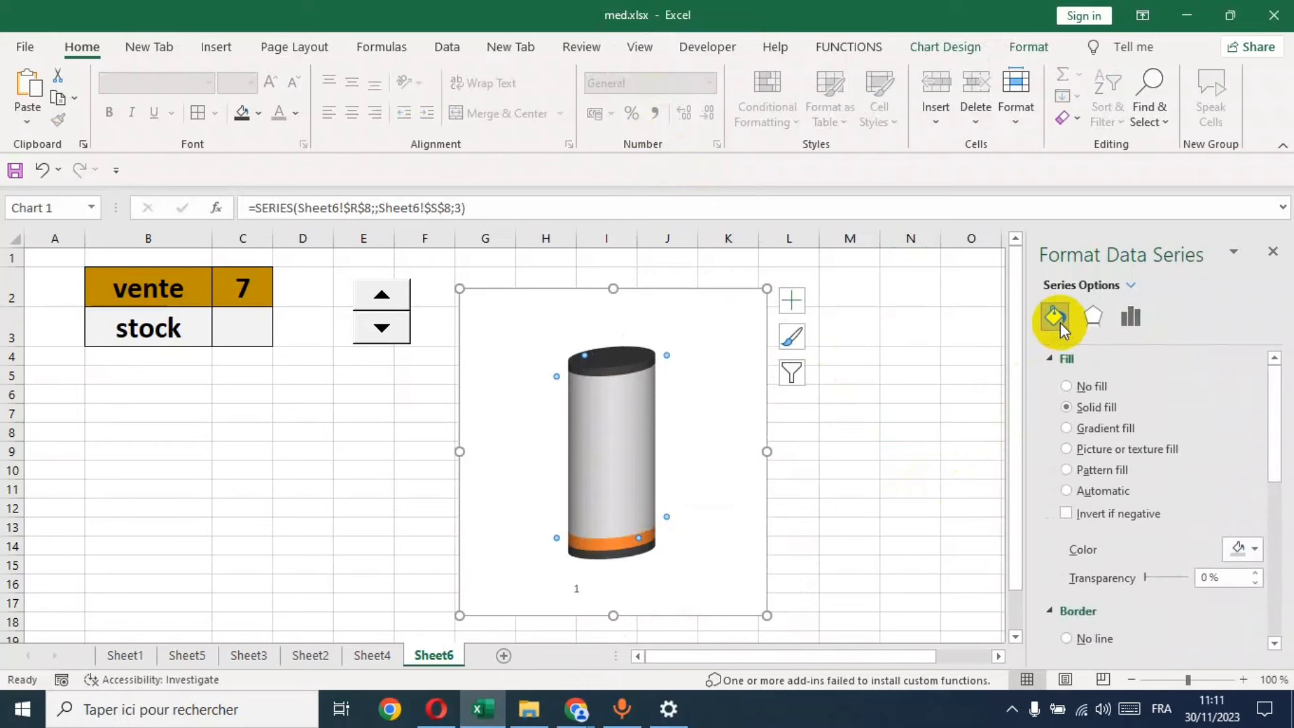
pyautogui.moveTo(1145, 578); pyautogui.dragTo(1162, 578)
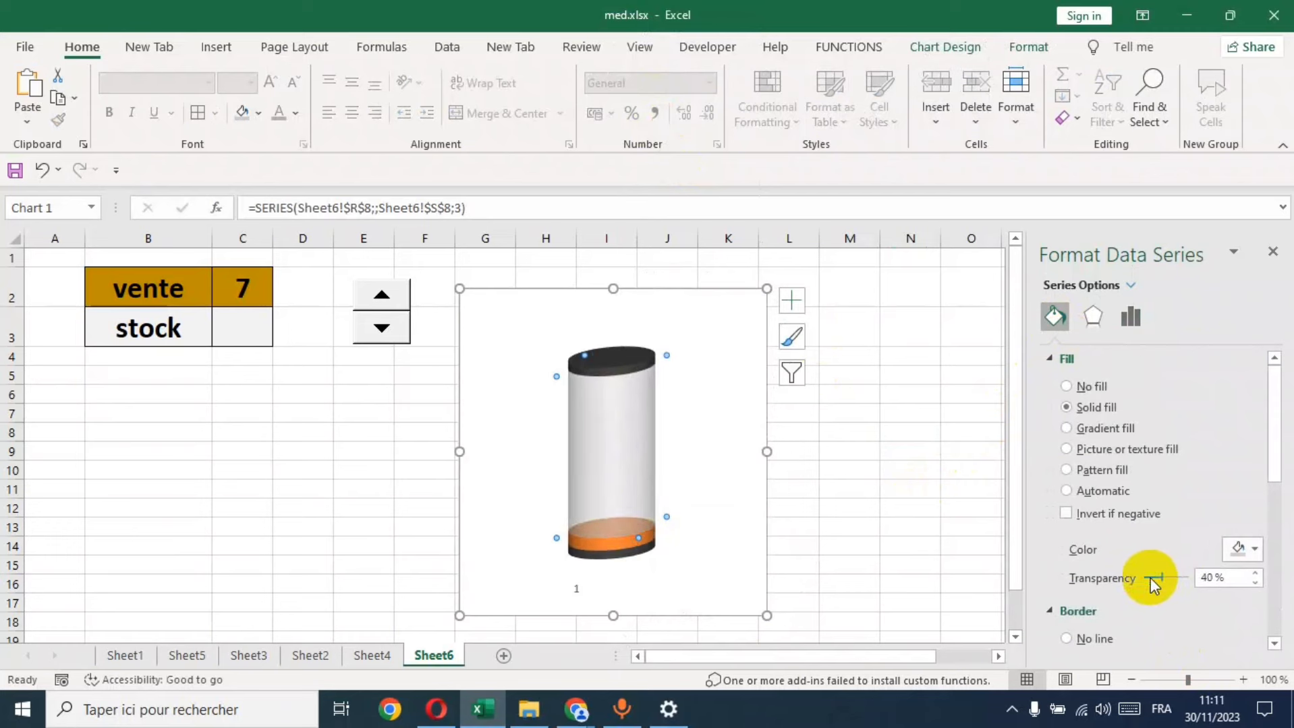
# Raise vente to 39 with the spinner and close the Format Shape pane.
pyautogui.click(911, 410)
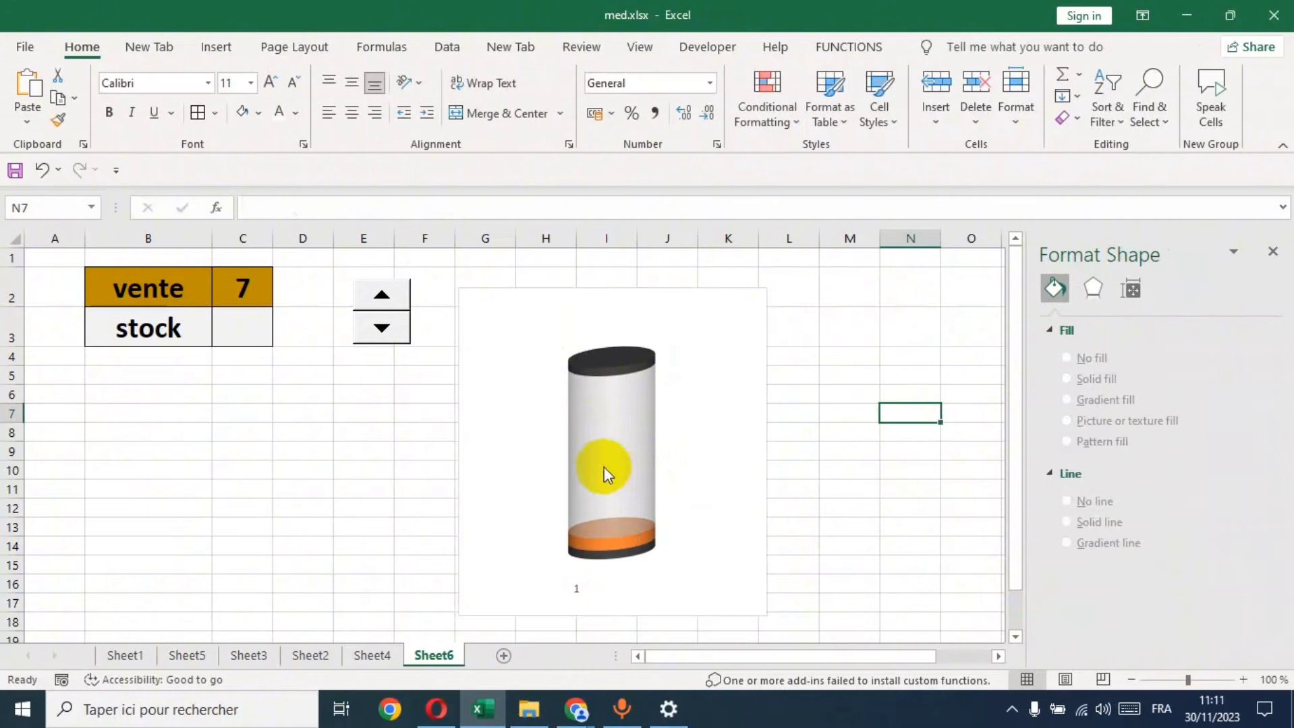
pyautogui.click(382, 296)
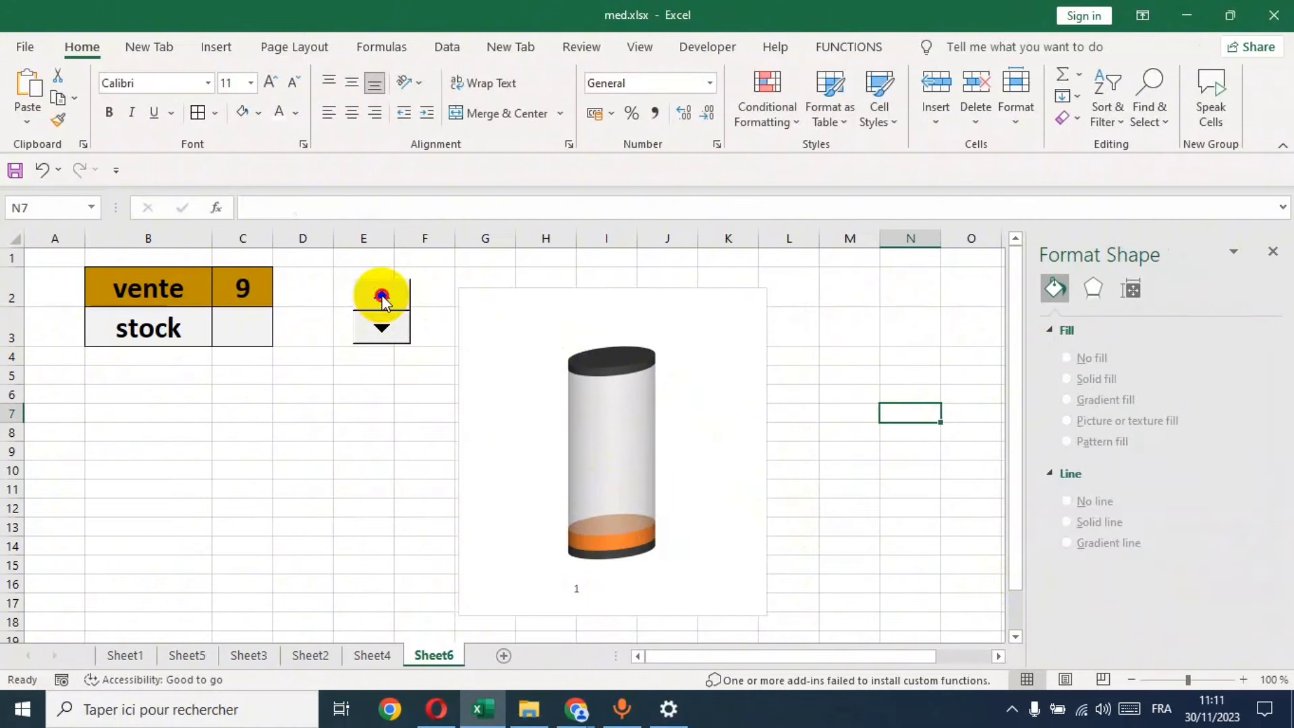
pyautogui.click(383, 297)
pyautogui.click(383, 296)
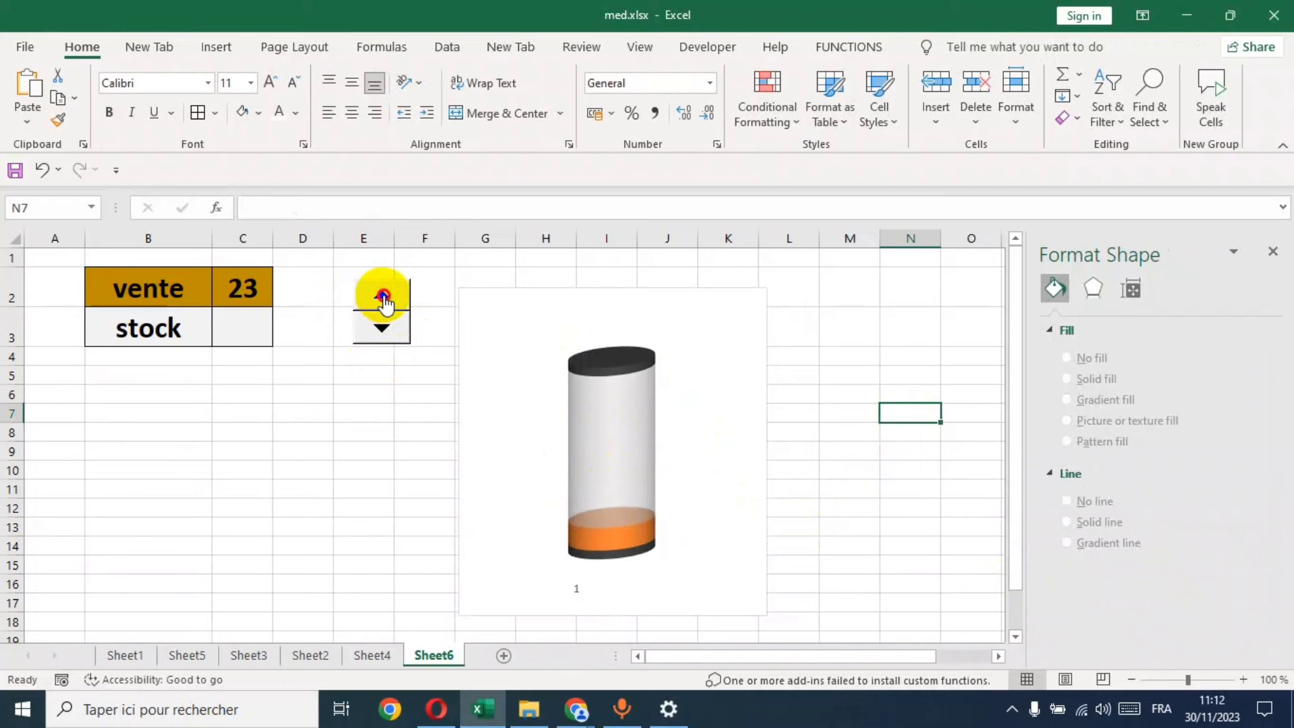
pyautogui.click(384, 296)
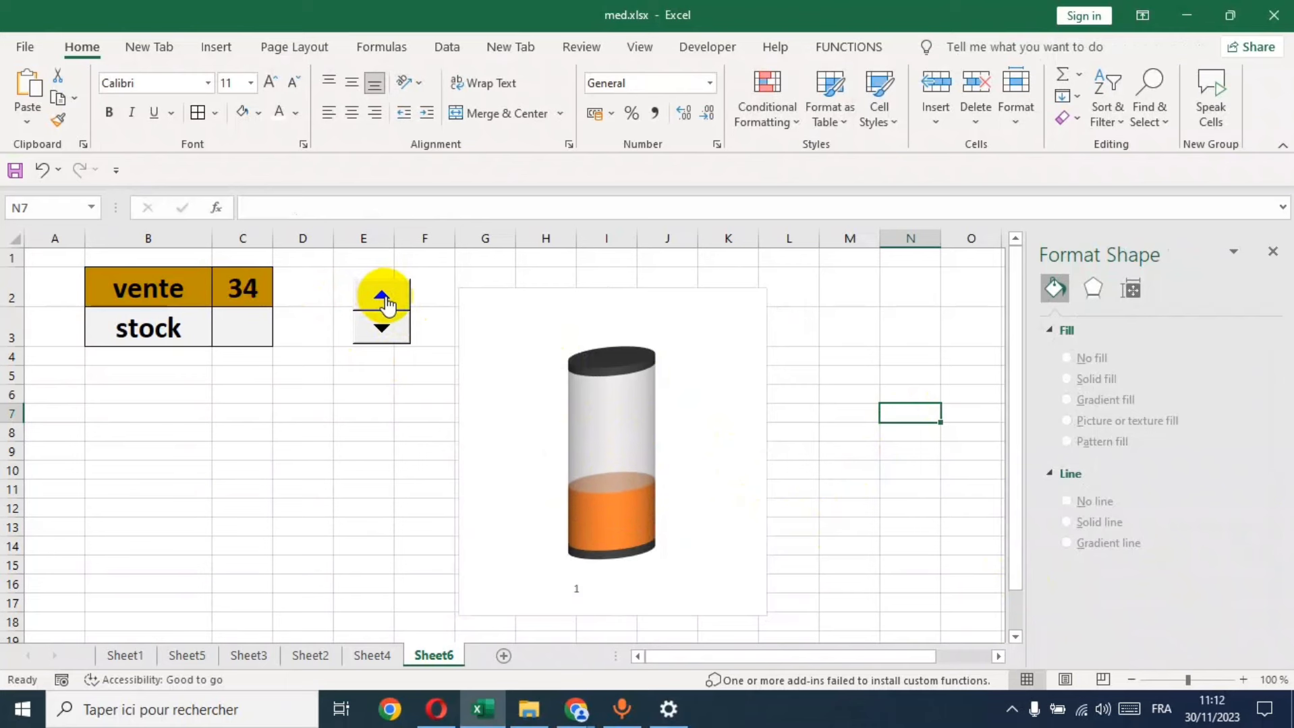
pyautogui.click(382, 297)
pyautogui.click(382, 297)
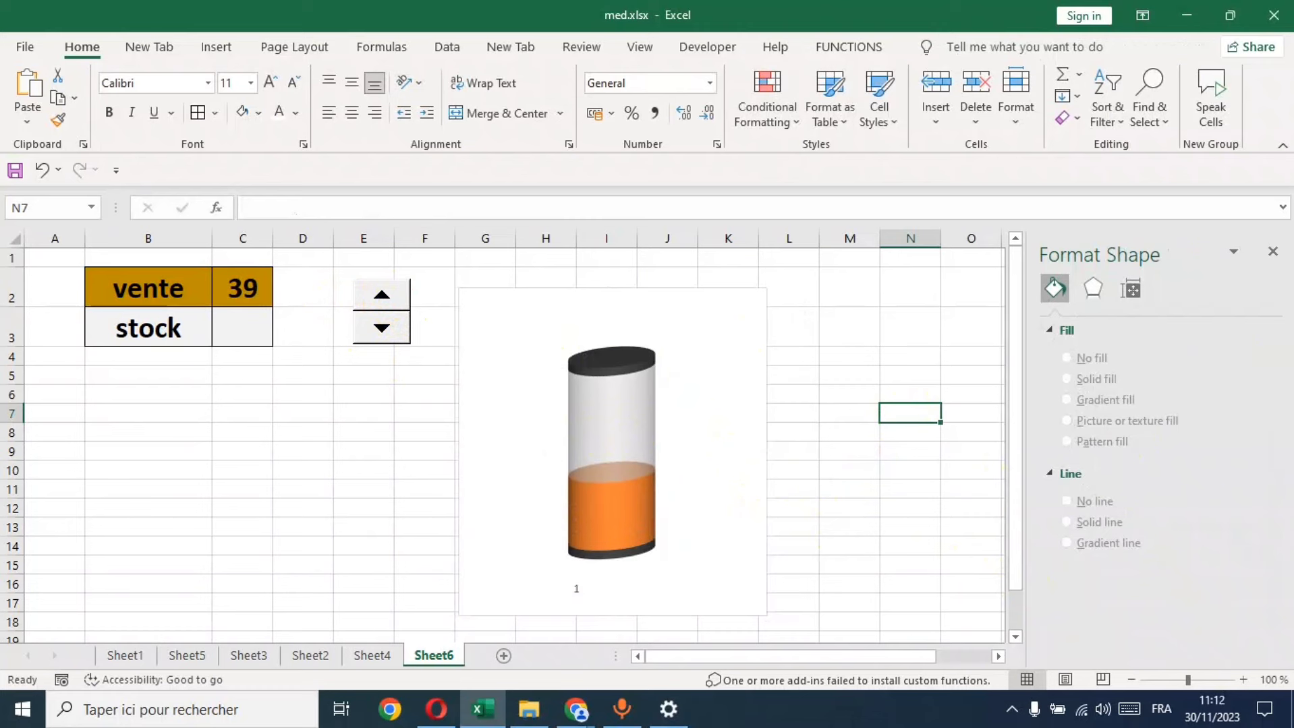
pyautogui.click(1273, 253)
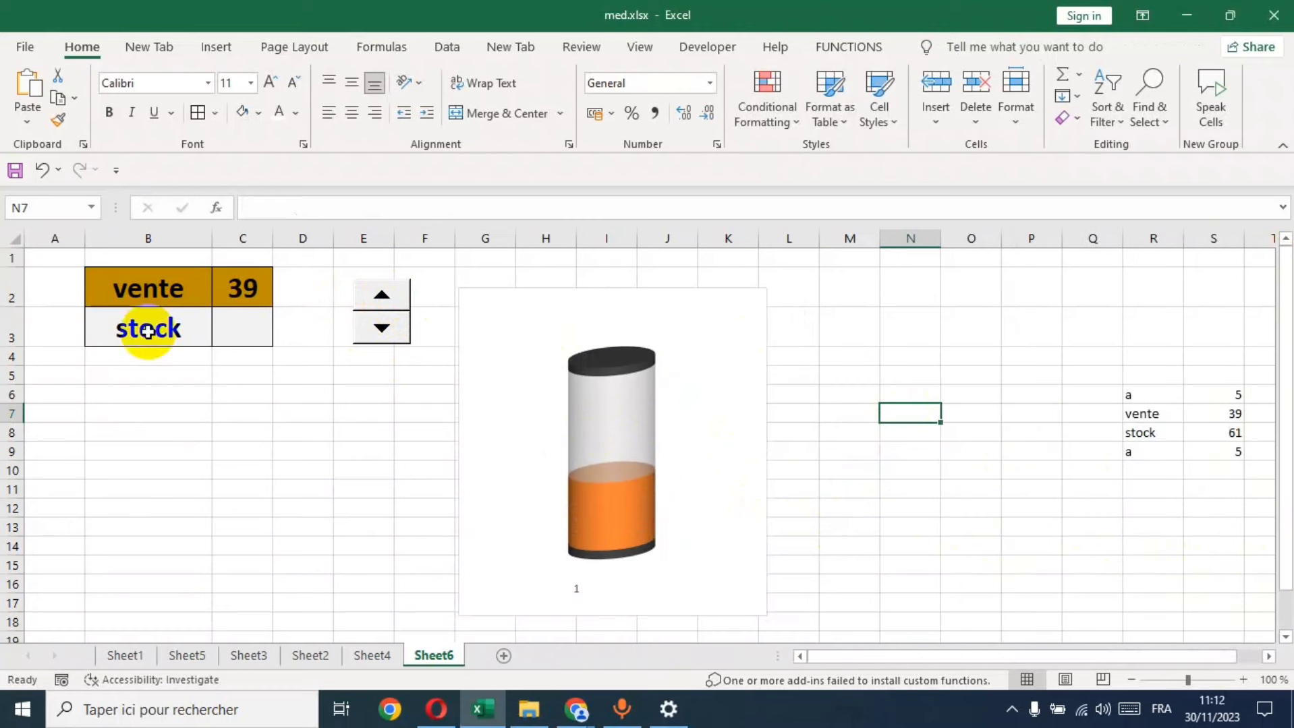
# Link stock cell C3 to =S8 so it shows 61, then test the spinner.
pyautogui.click(243, 329)
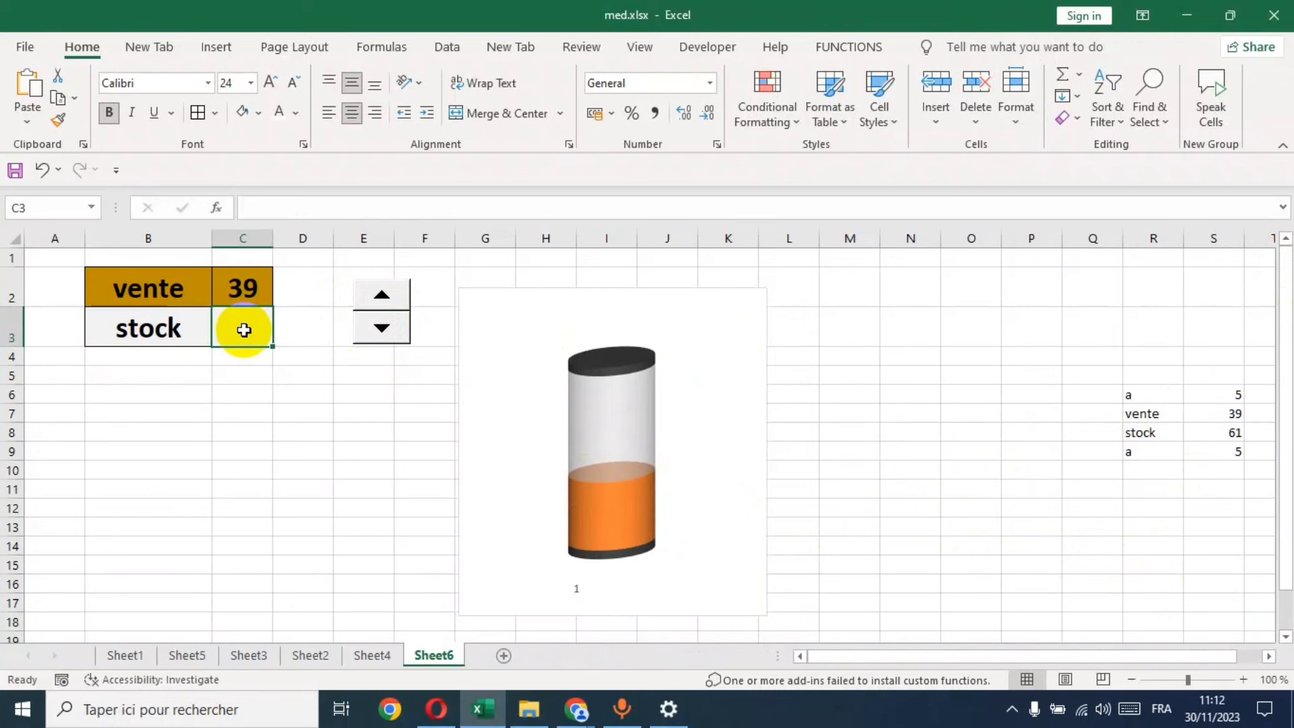
pyautogui.write('=')
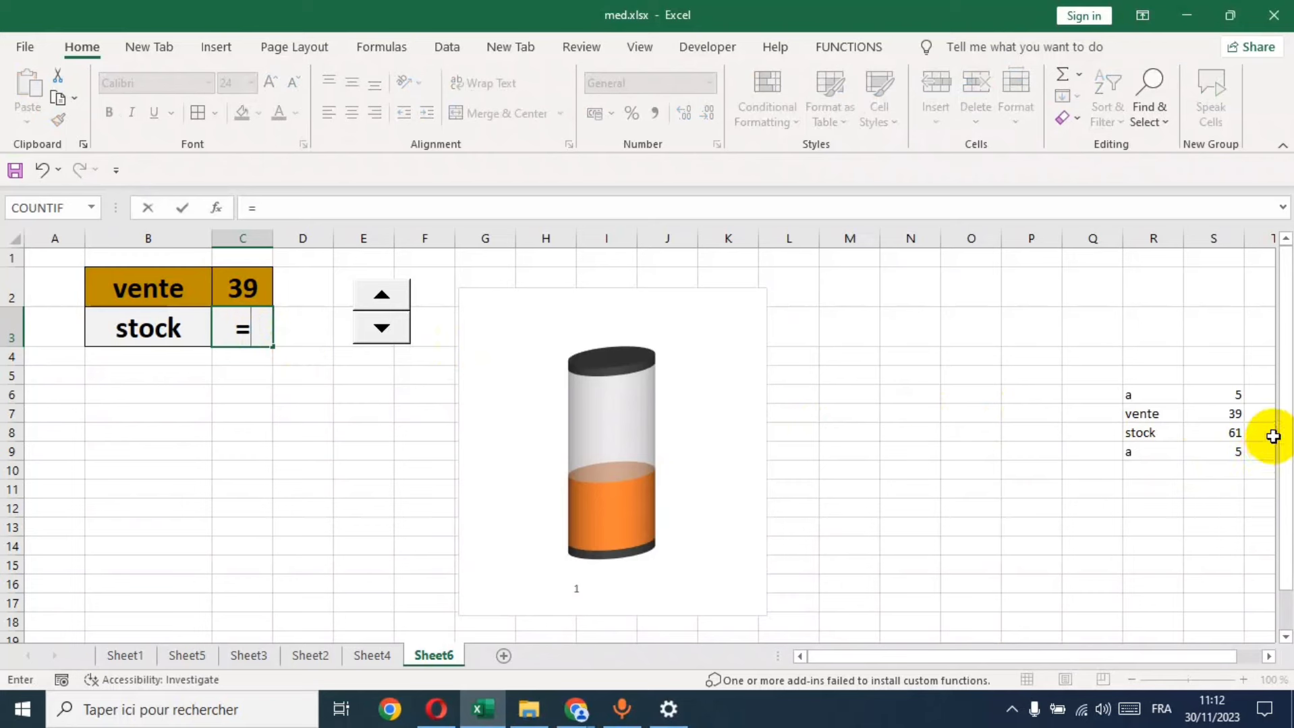
pyautogui.click(1230, 432)
pyautogui.press('Return')
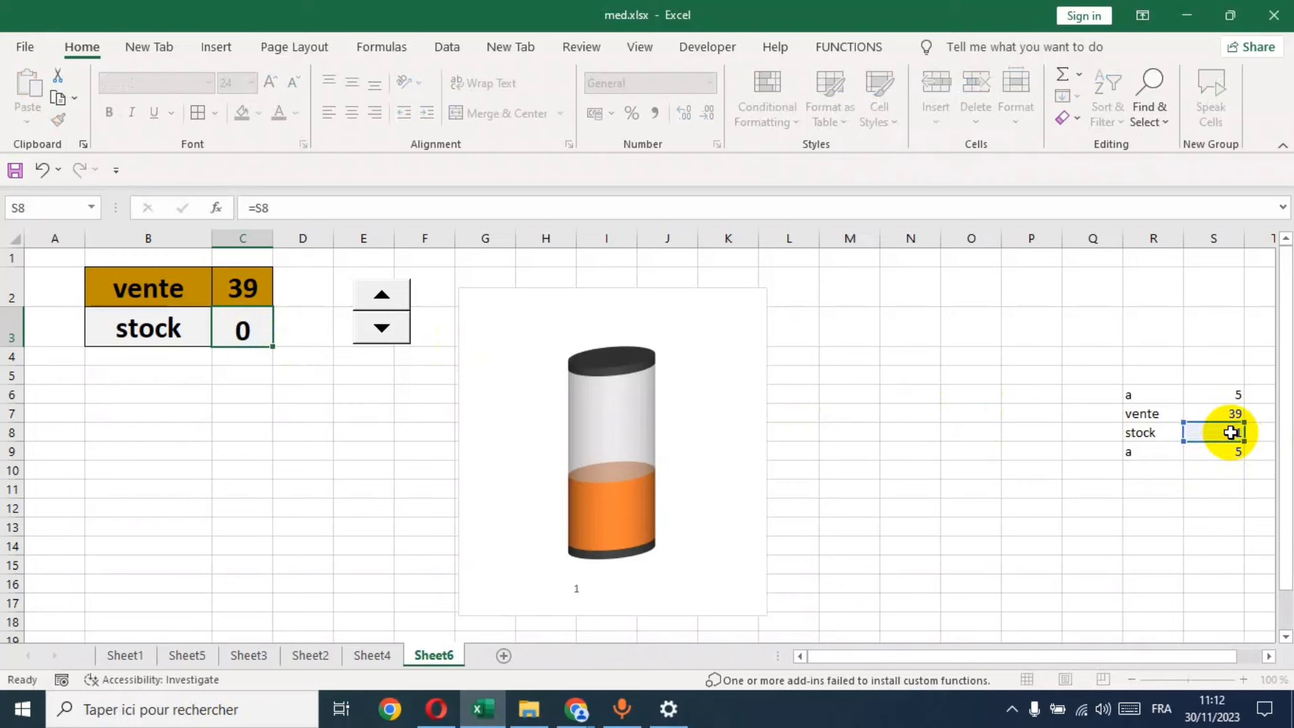
pyautogui.click(222, 414)
pyautogui.click(384, 303)
pyautogui.click(384, 304)
pyautogui.click(384, 328)
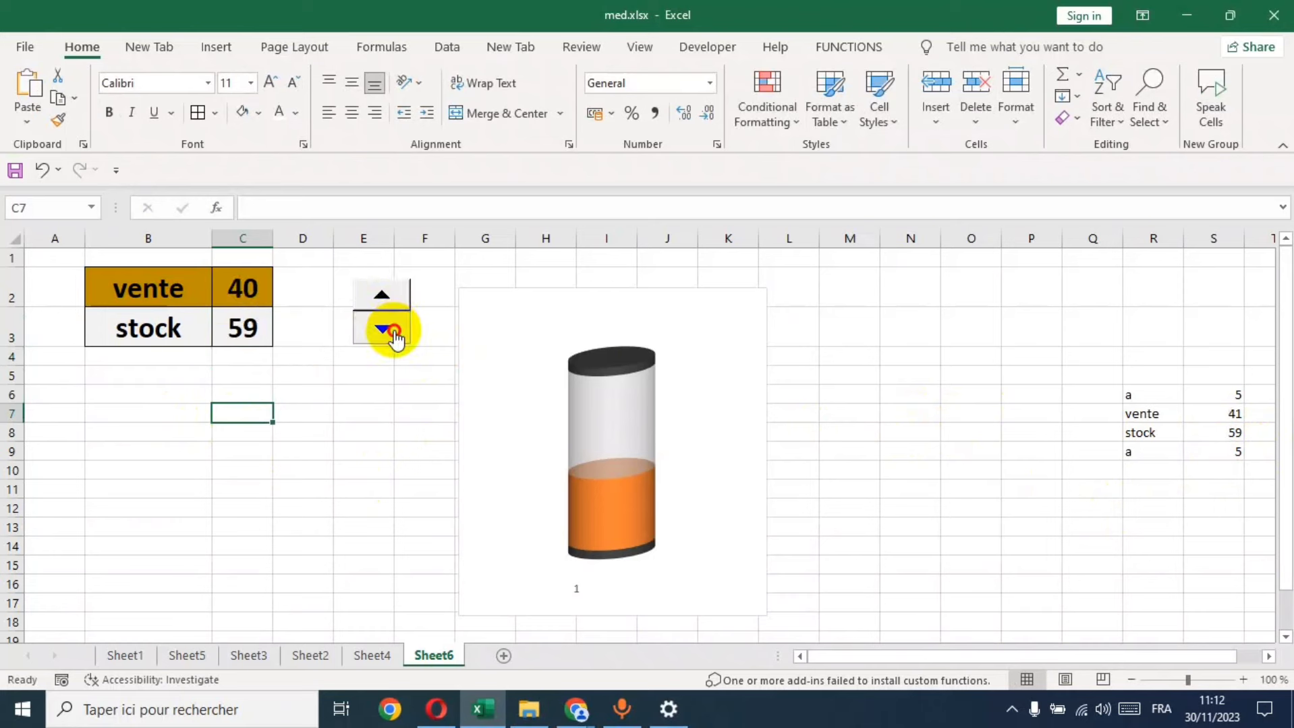
pyautogui.click(385, 328)
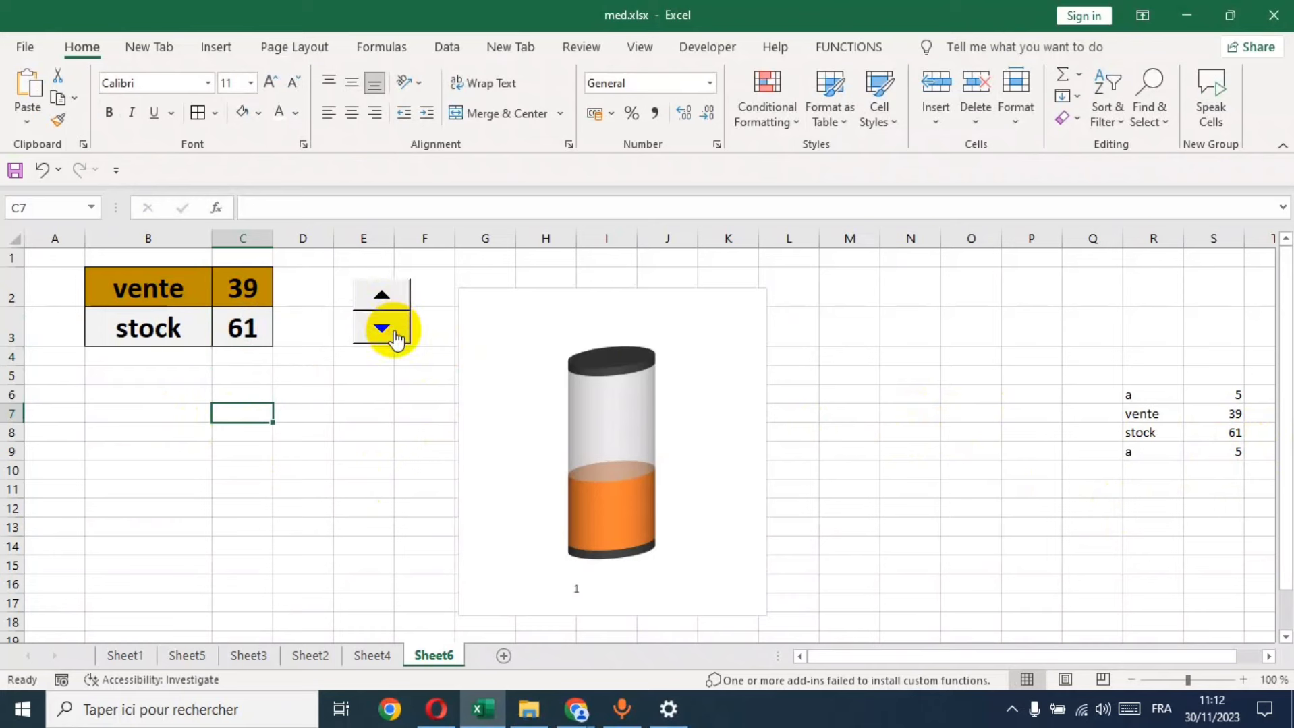
# Add a data label to the vente series and make it bold and larger.
pyautogui.rightClick(614, 507)
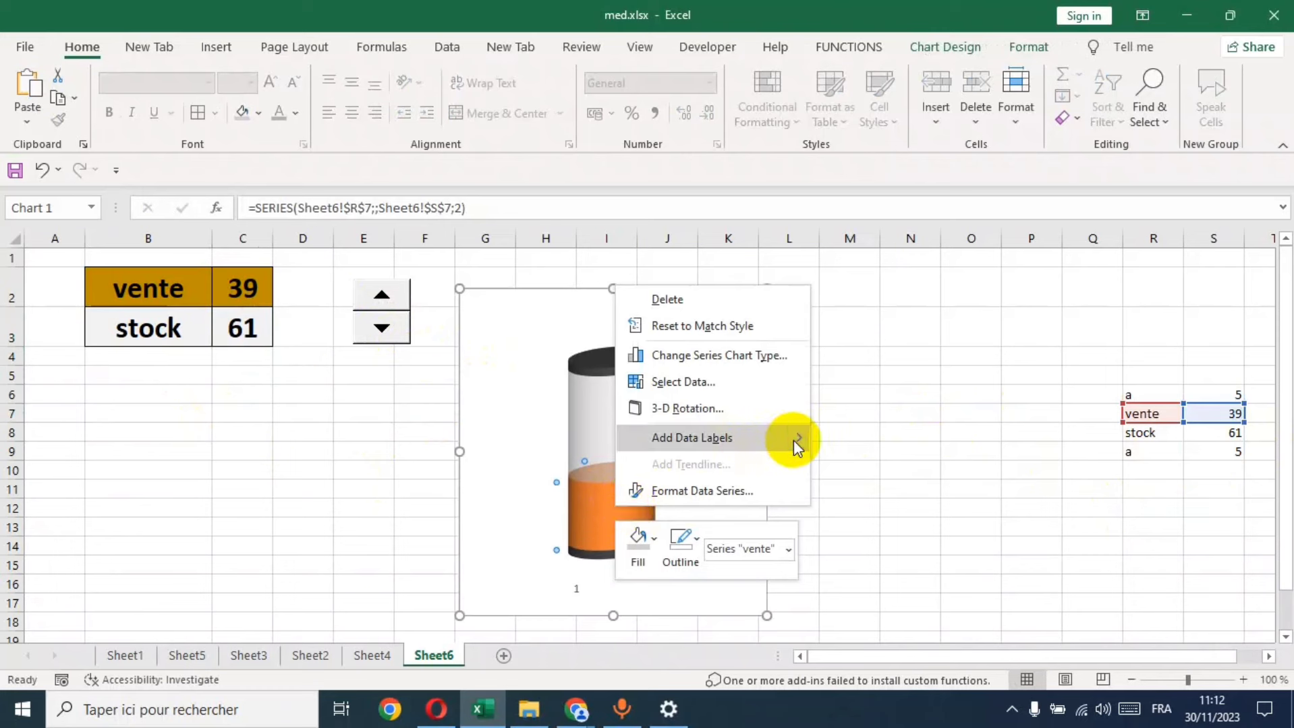
pyautogui.click(875, 439)
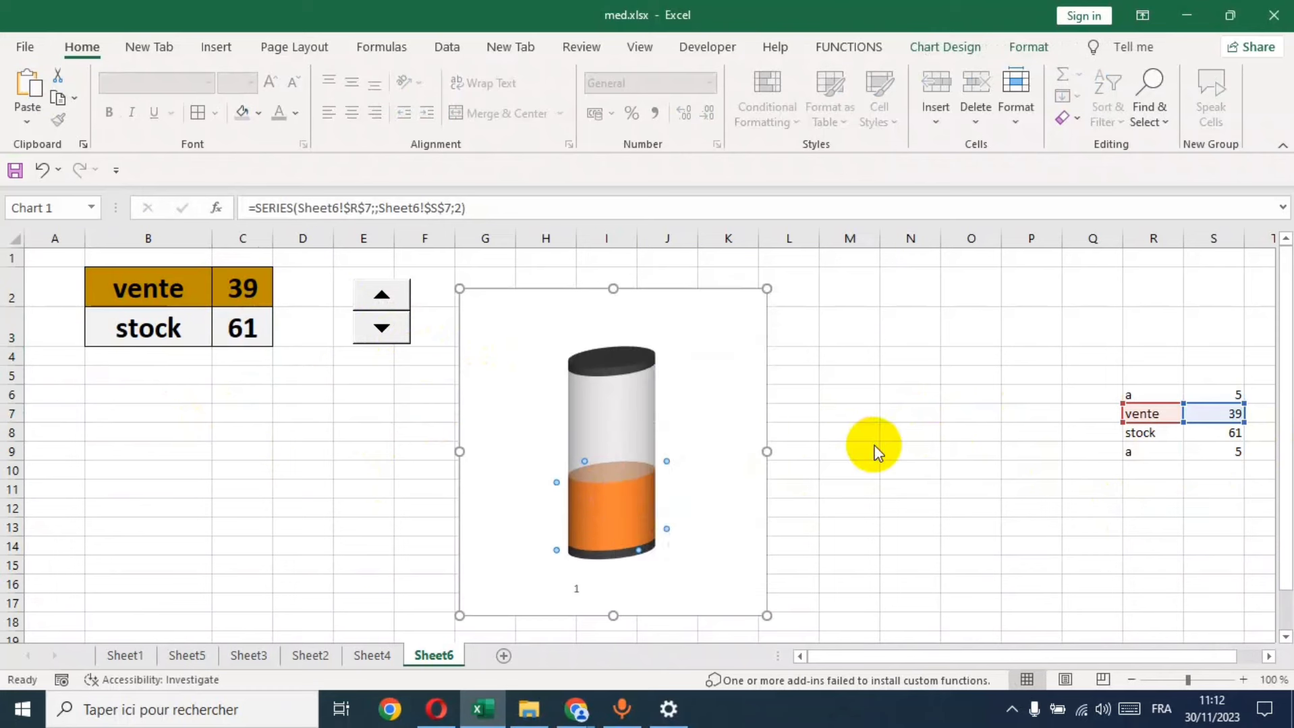
pyautogui.rightClick(611, 539)
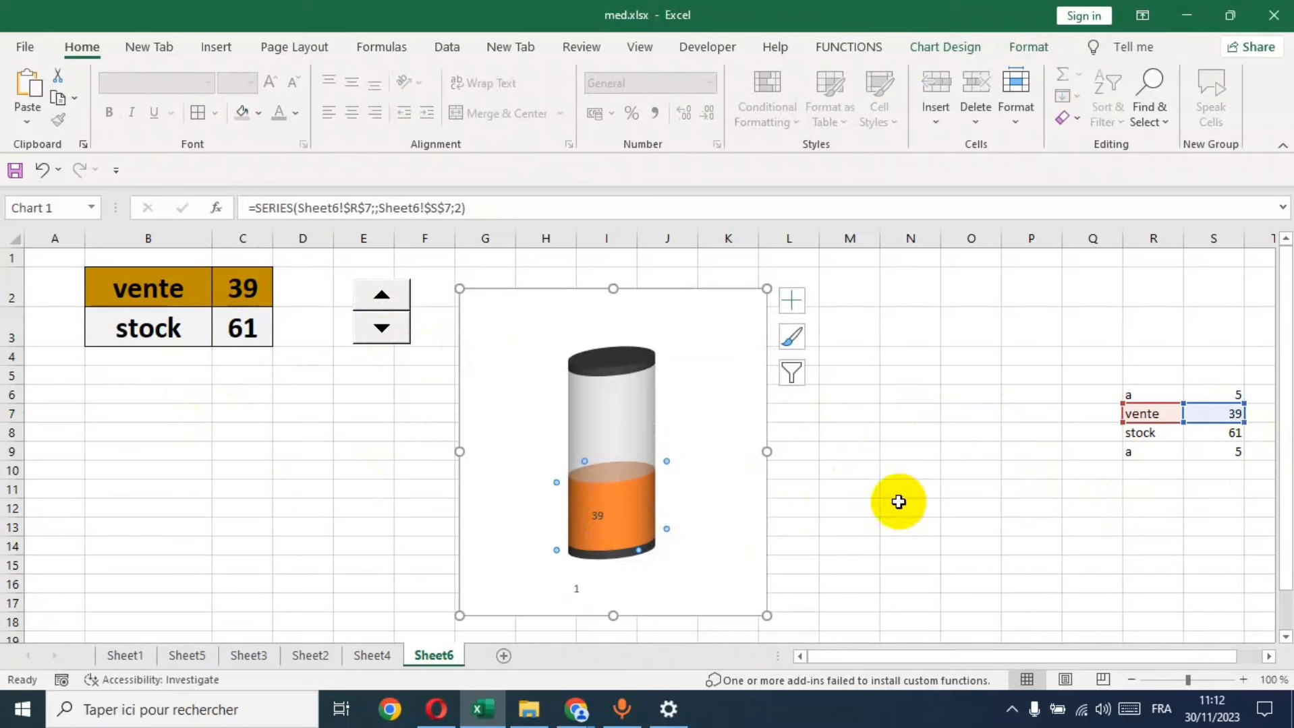
pyautogui.rightClick(614, 517)
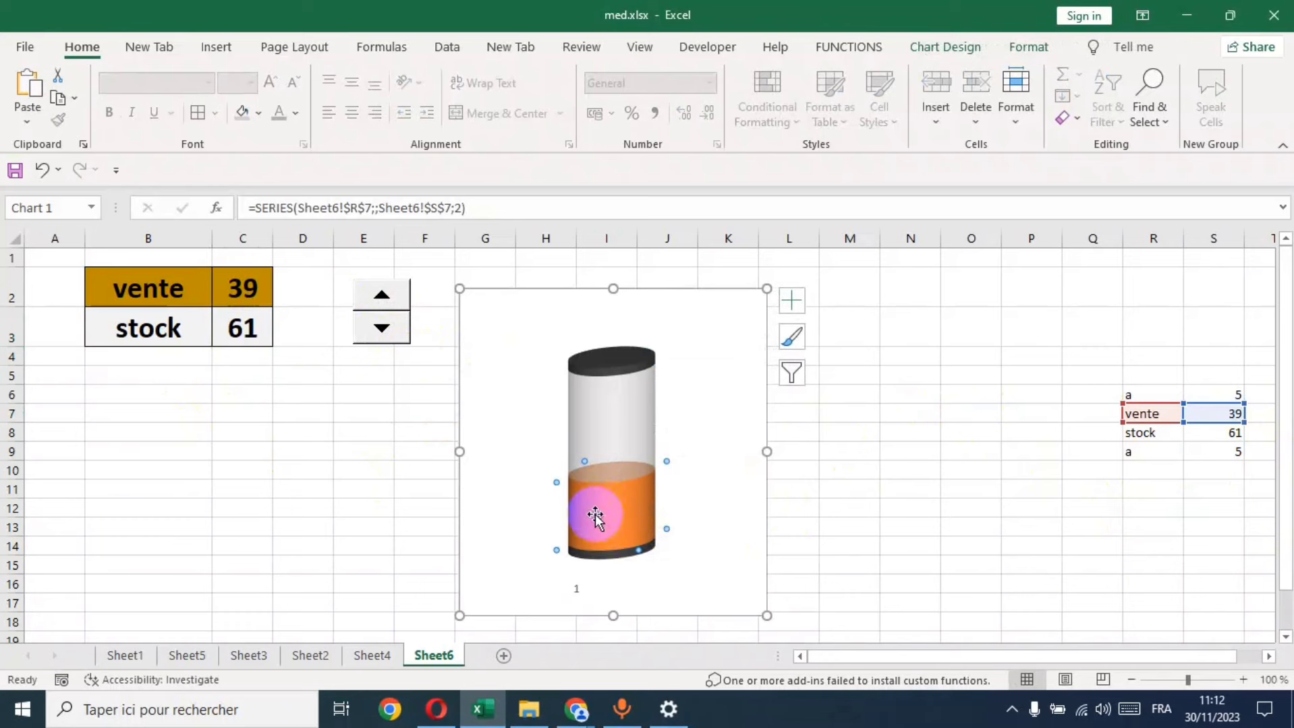
pyautogui.click(596, 516)
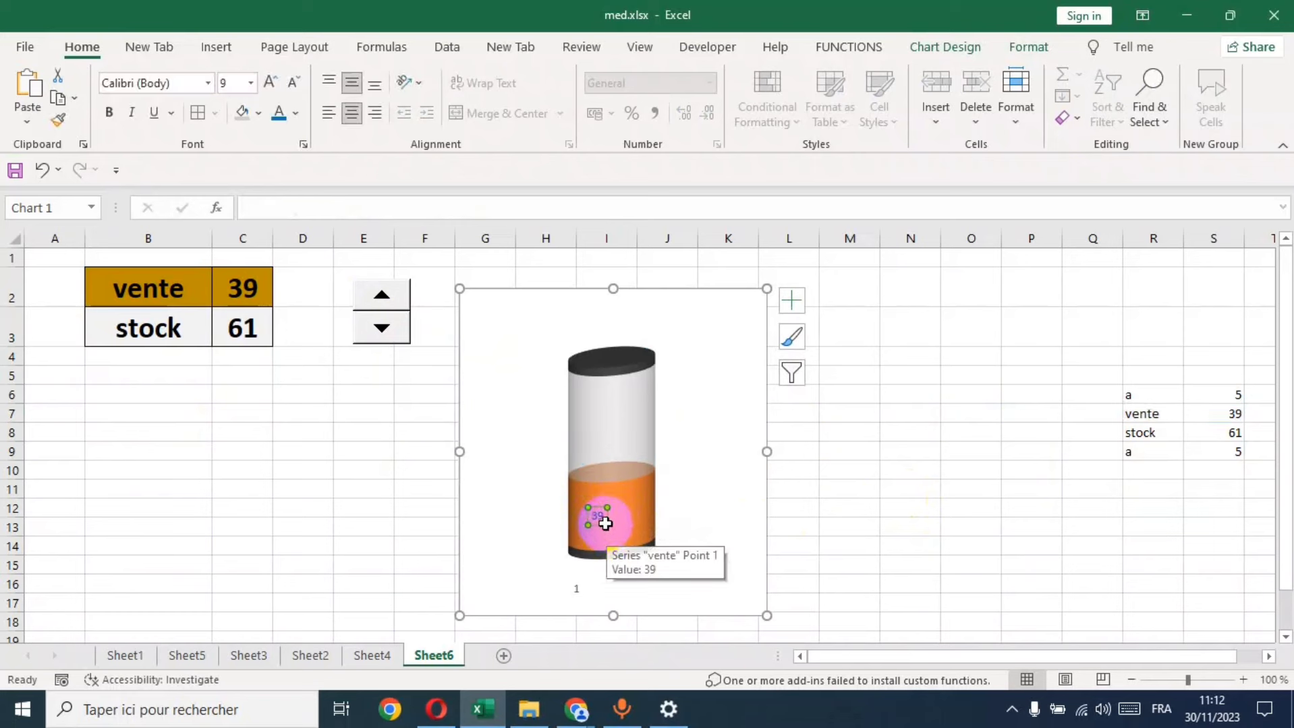
pyautogui.click(109, 114)
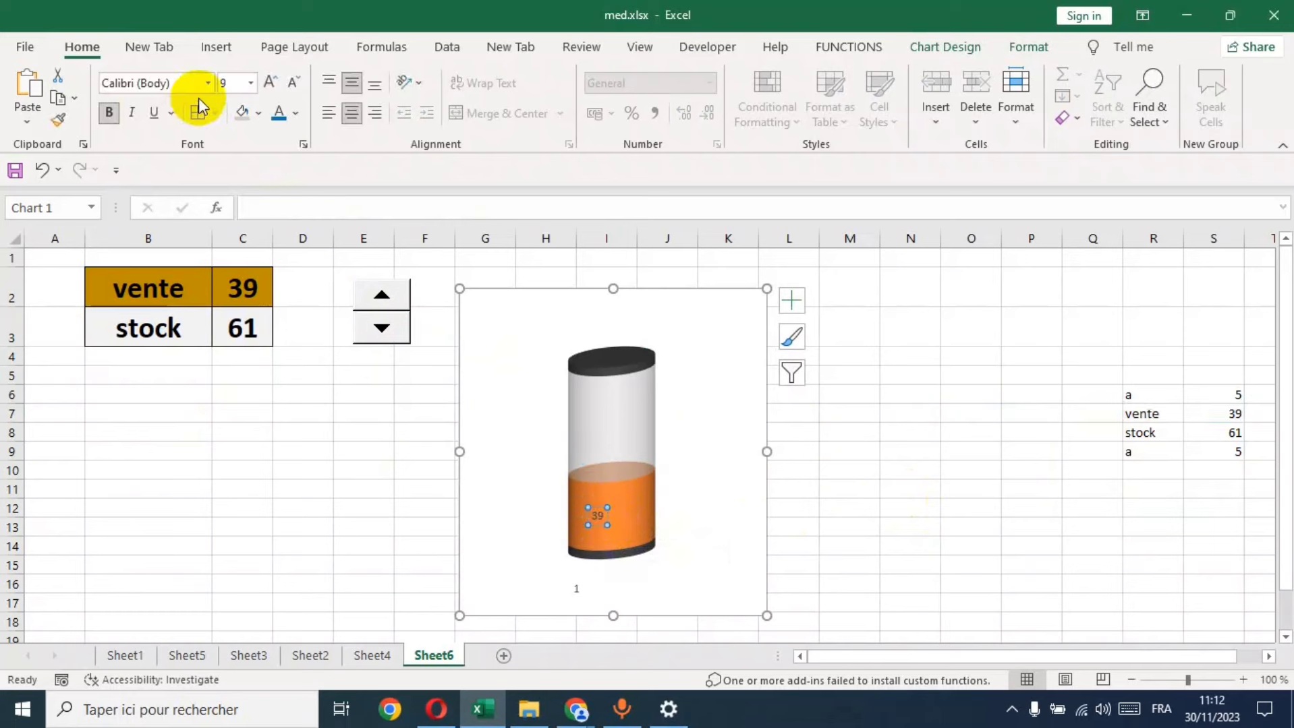
pyautogui.click(271, 82)
pyautogui.click(270, 83)
pyautogui.click(271, 82)
pyautogui.click(270, 82)
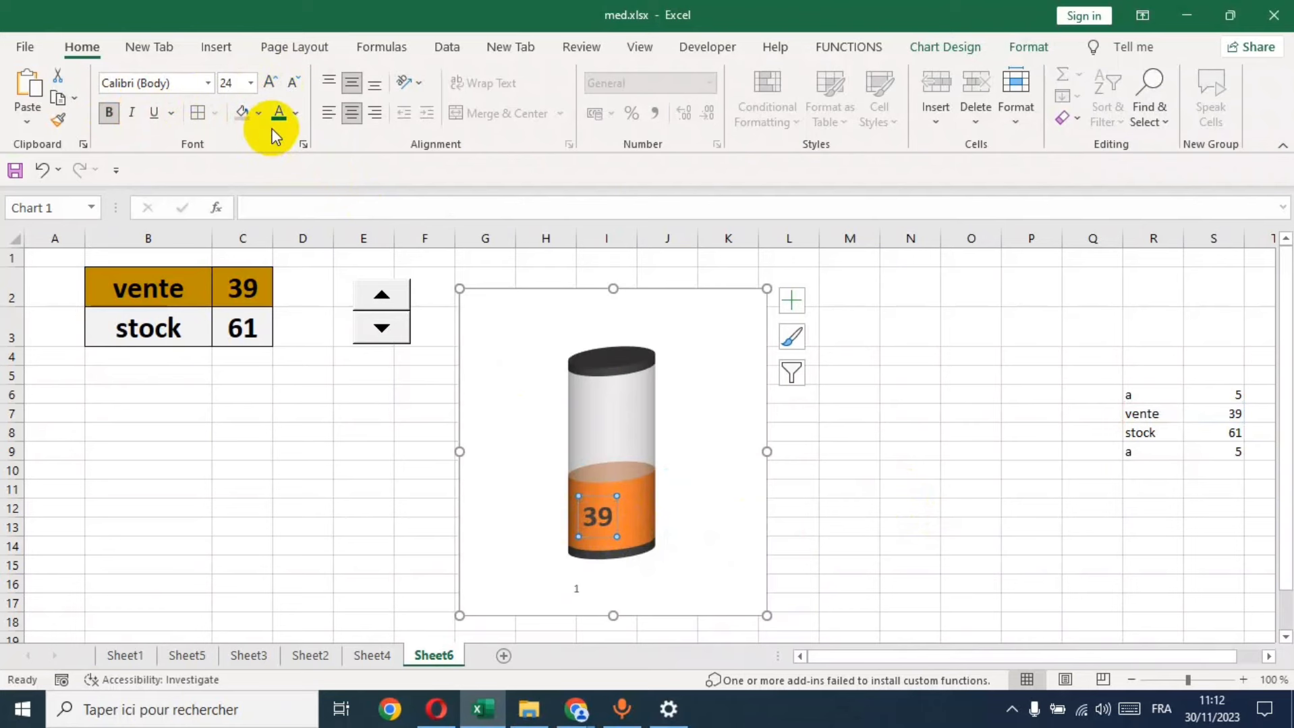
# Append % to the single vente data label so it reads 39%.
pyautogui.rightClick(604, 521)
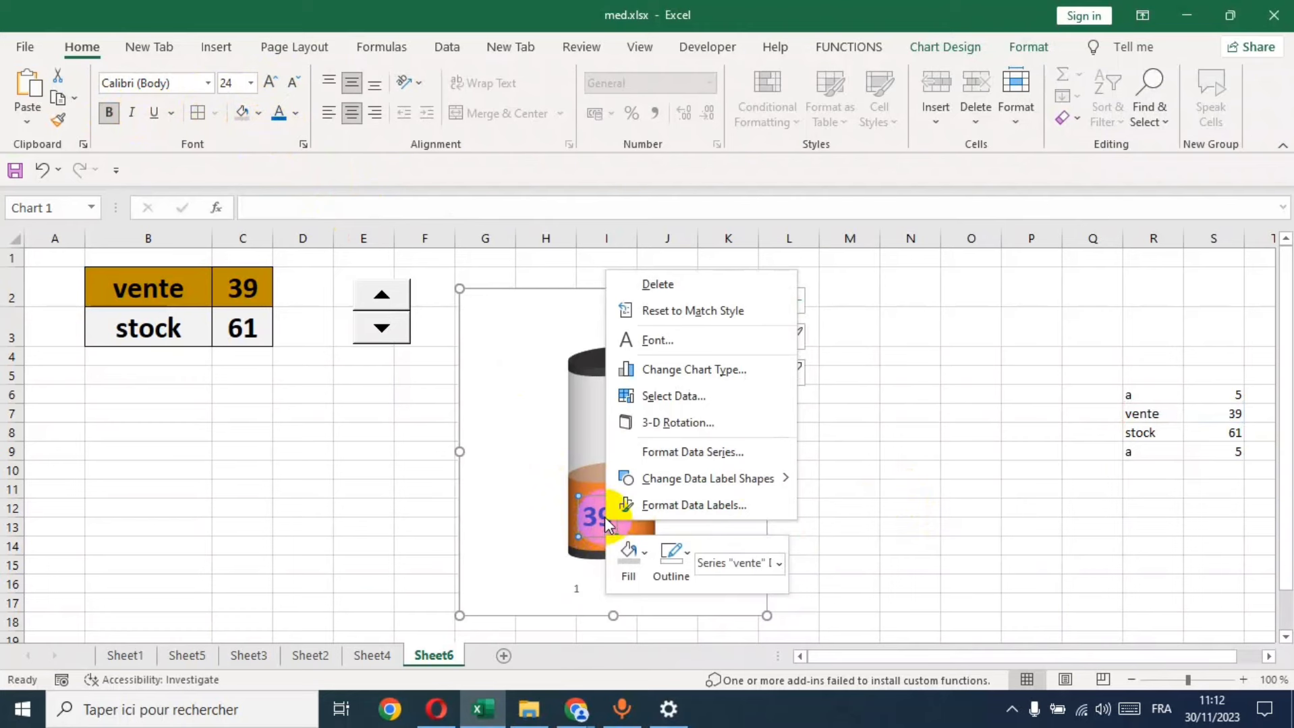
pyautogui.click(604, 518)
pyautogui.rightClick(604, 515)
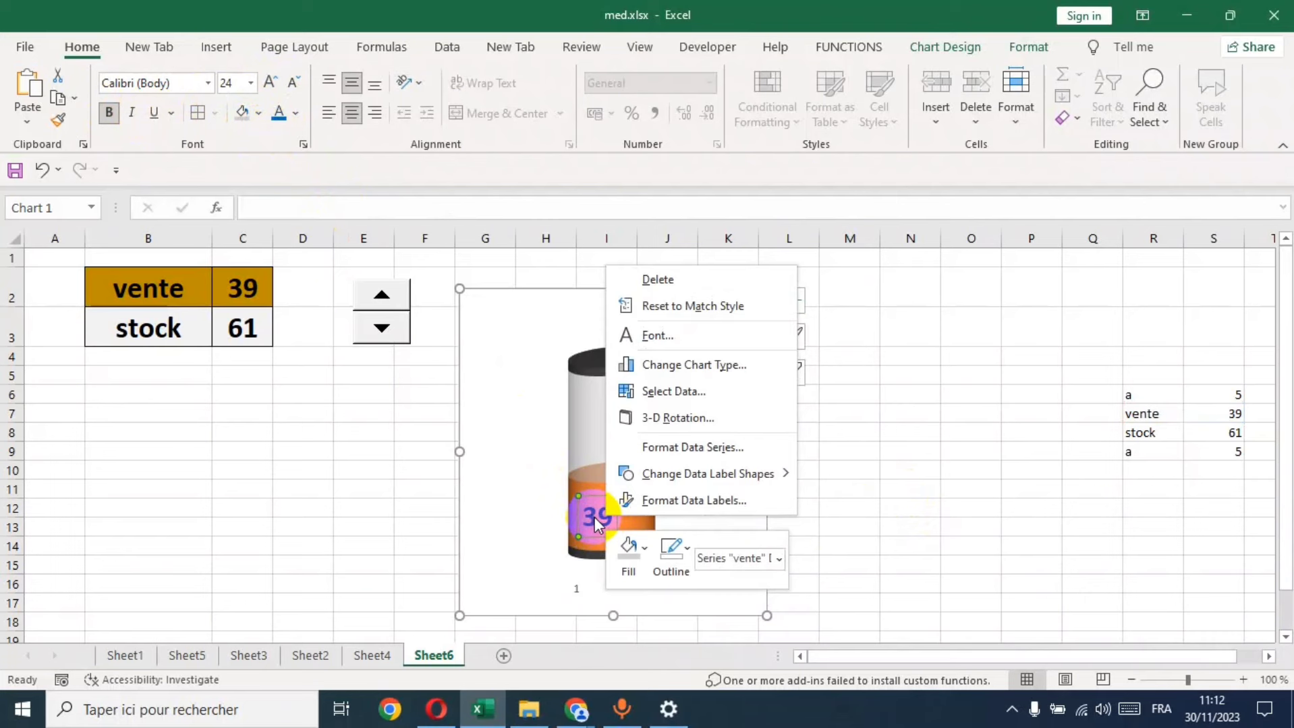
pyautogui.click(901, 478)
pyautogui.click(618, 514)
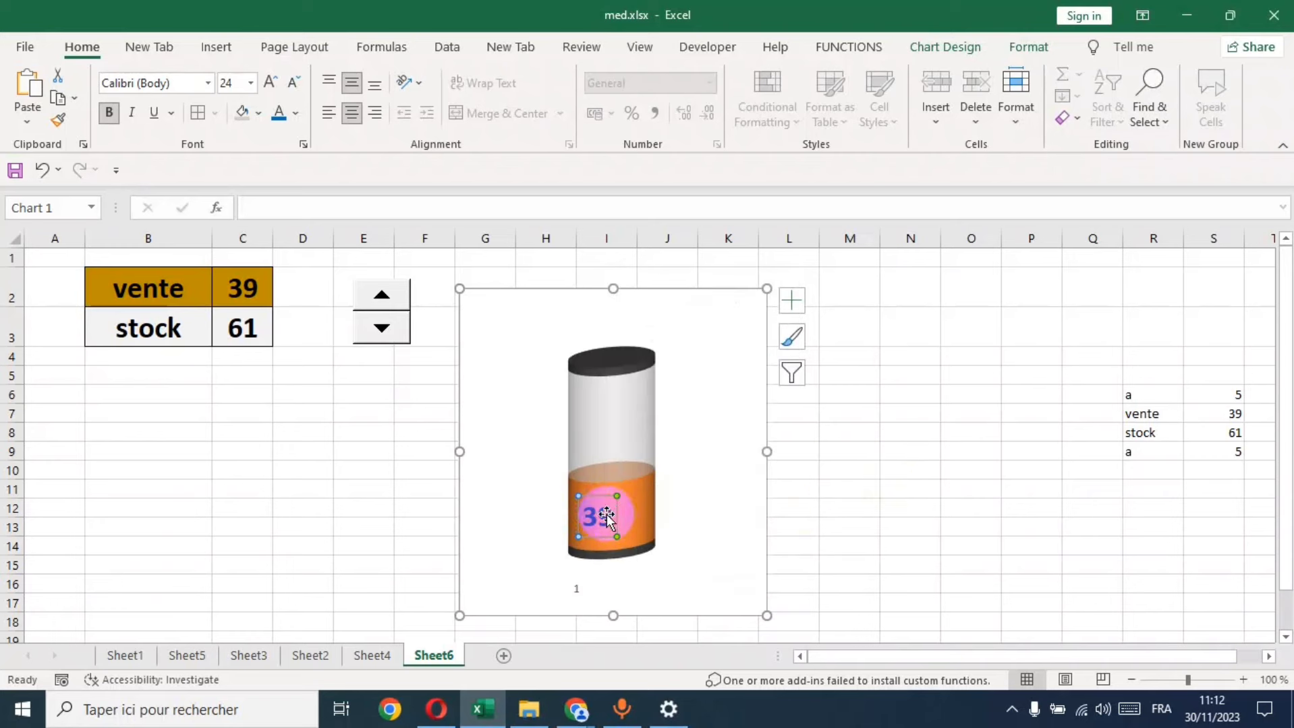
pyautogui.click(609, 515)
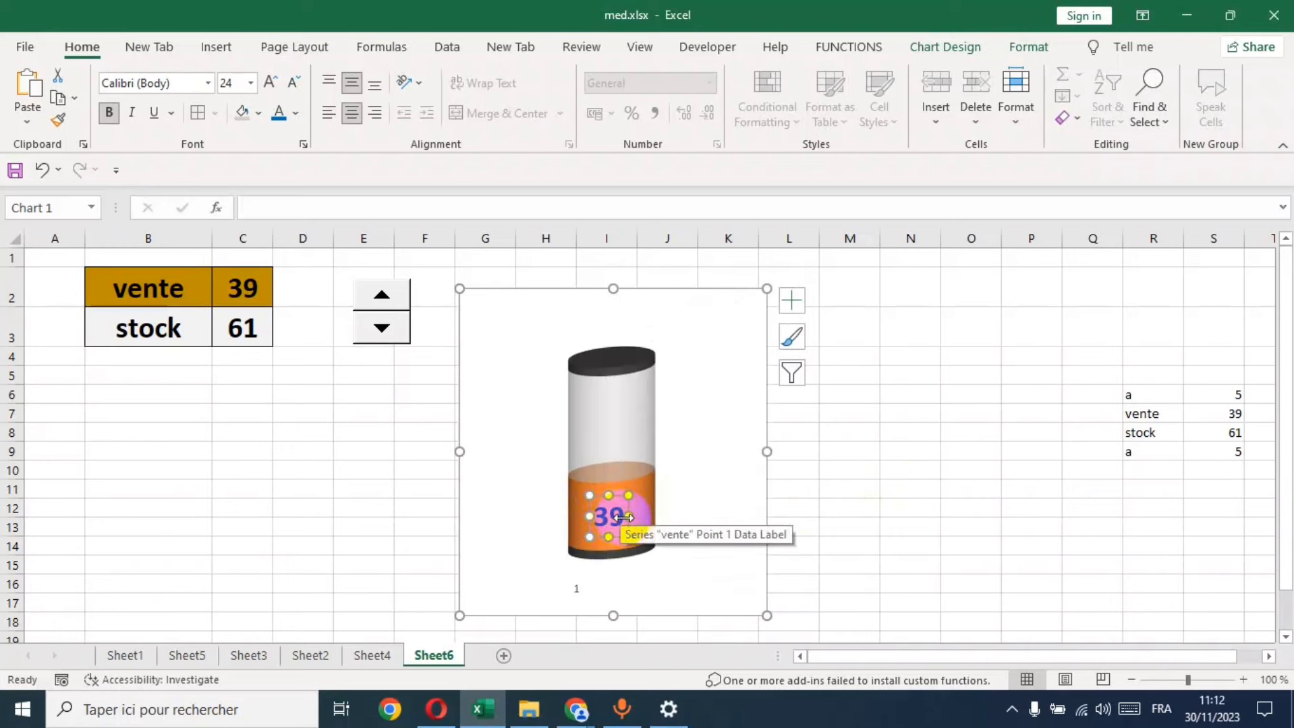
pyautogui.click(622, 511)
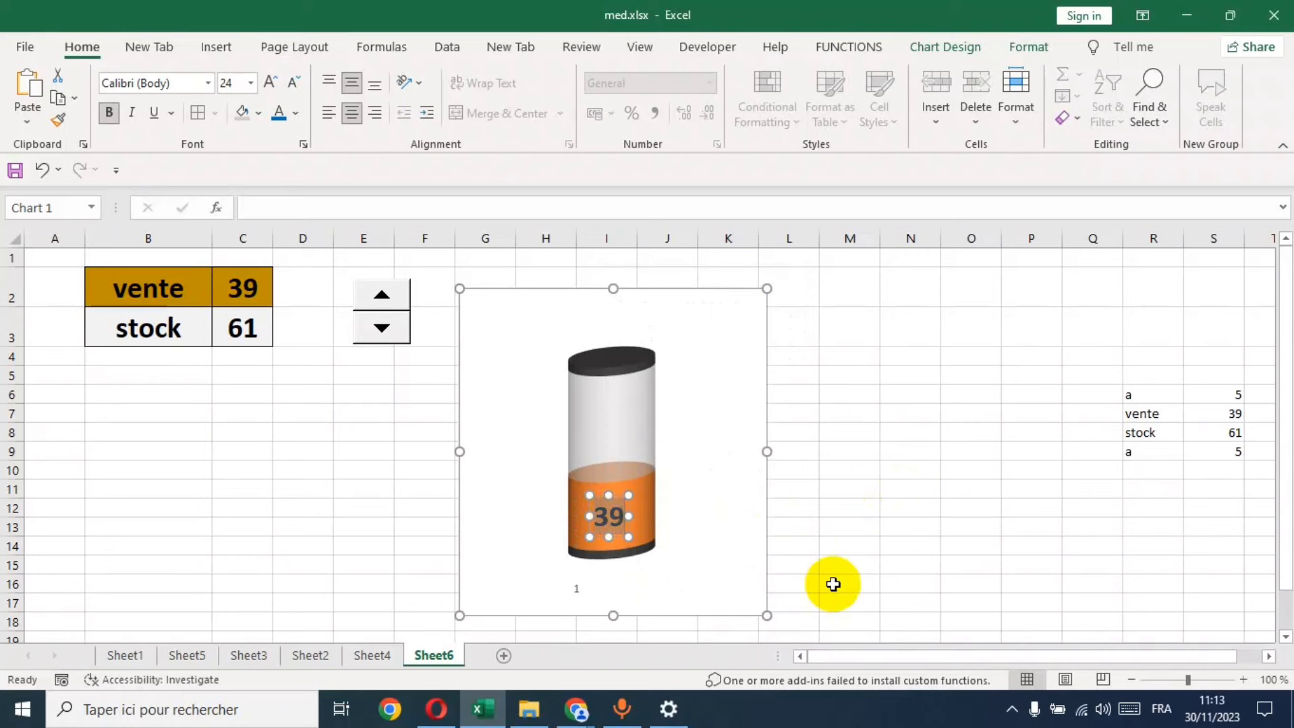
pyautogui.write('%')
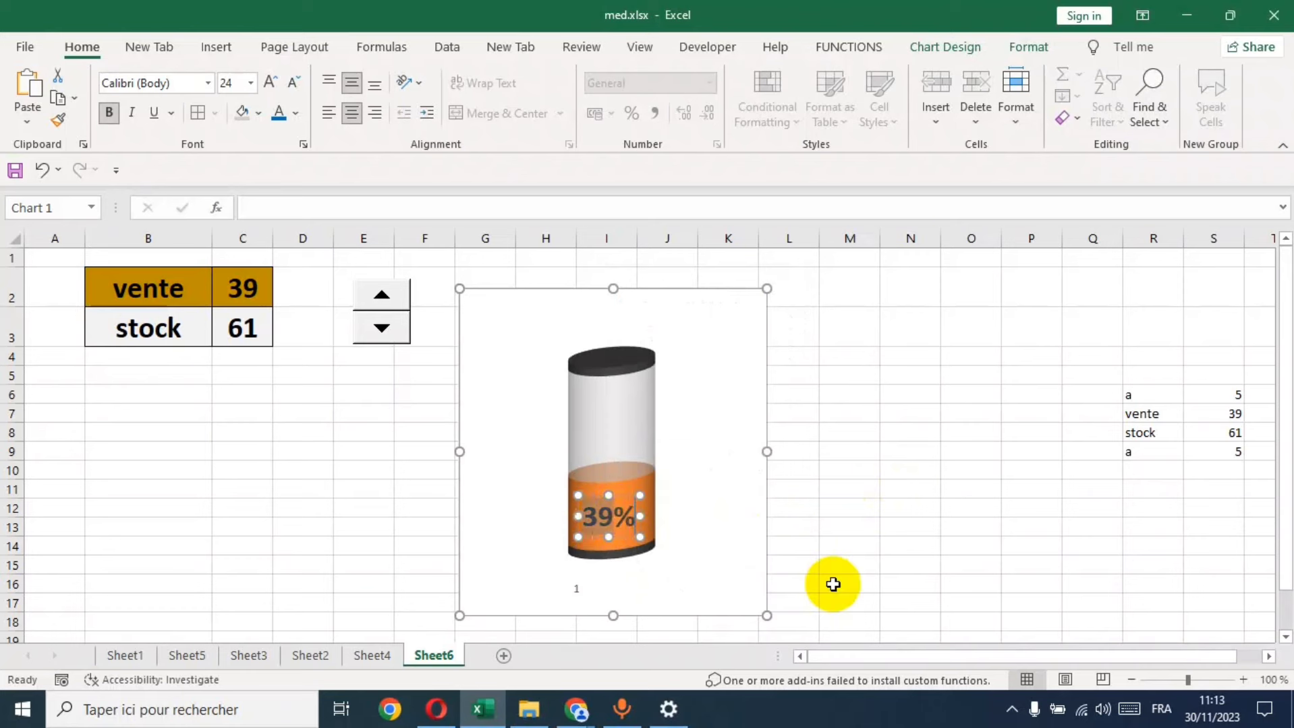
pyautogui.click(849, 489)
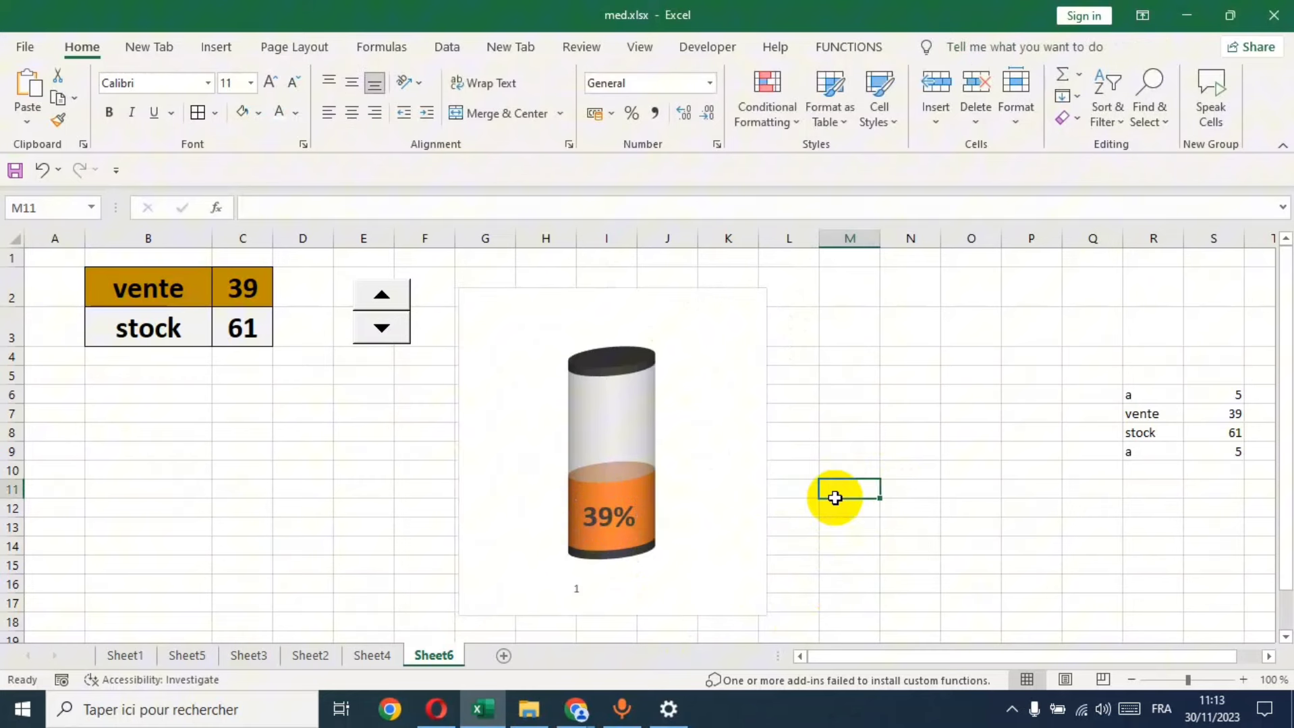
# Make the 39% label white and adjust its font size so it fits on one line.
pyautogui.click(622, 518)
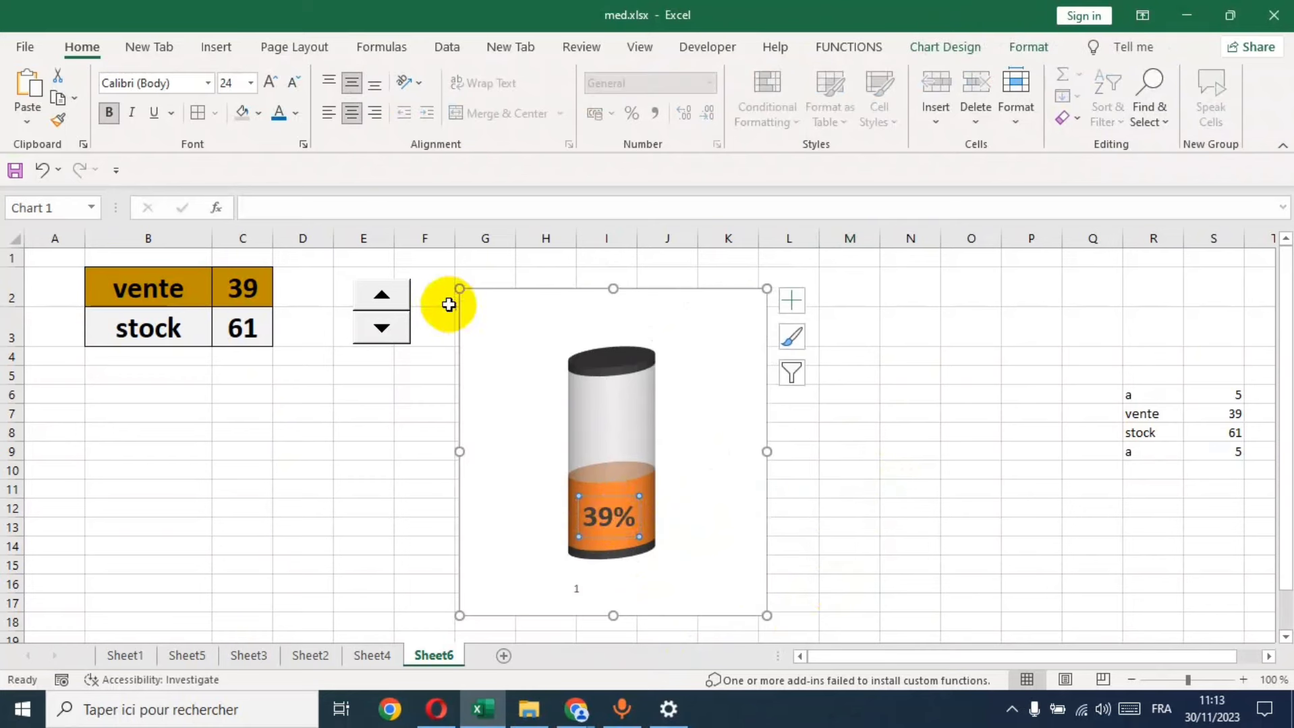
pyautogui.click(297, 114)
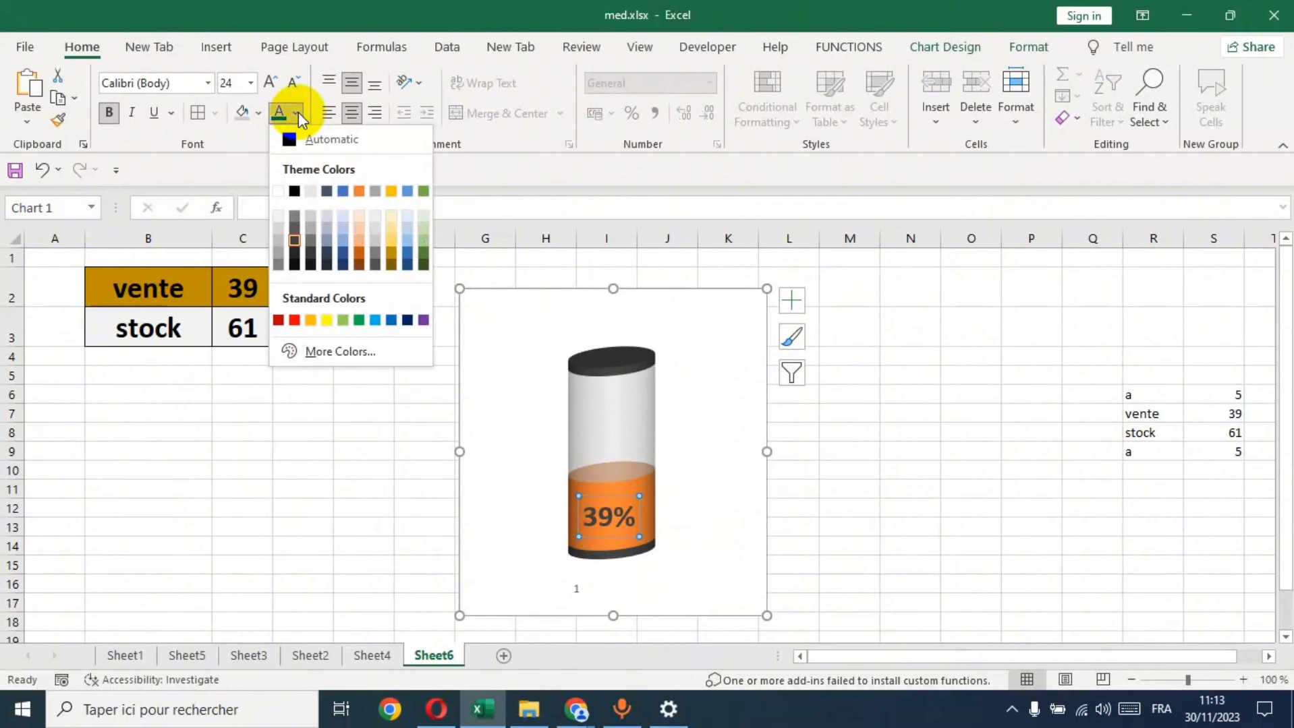
pyautogui.click(277, 194)
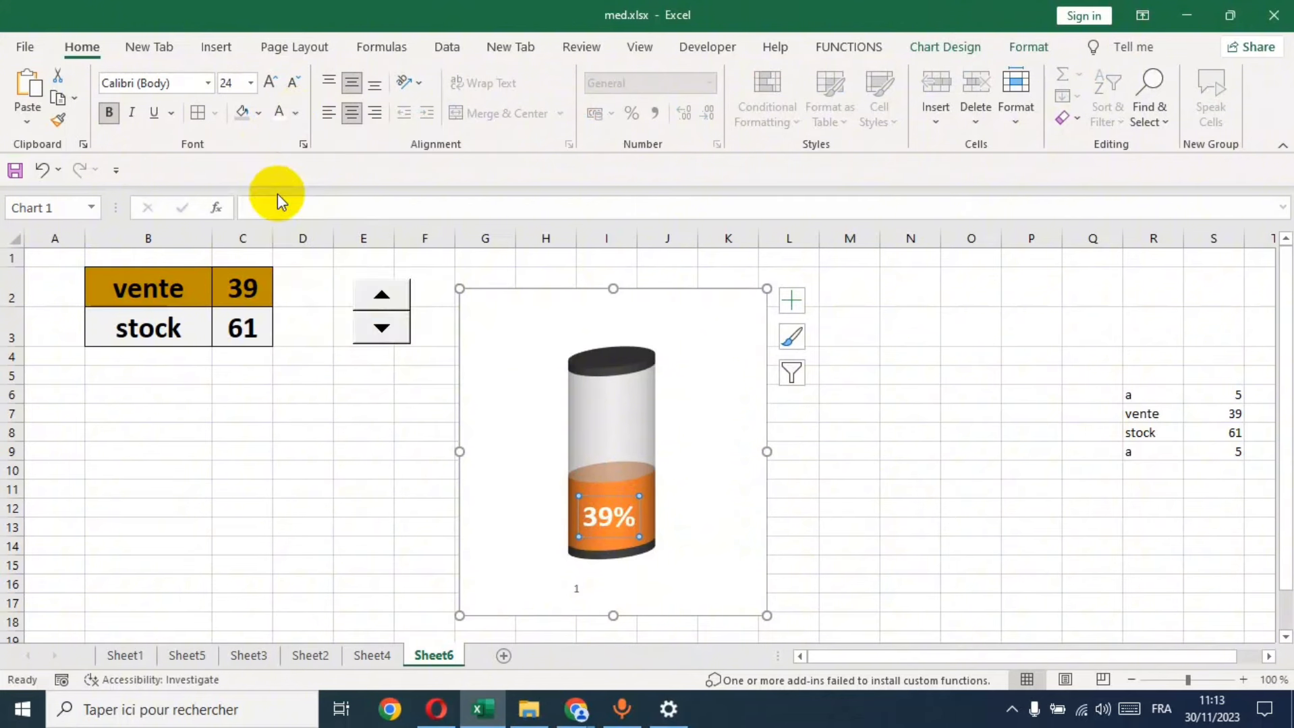
pyautogui.click(270, 82)
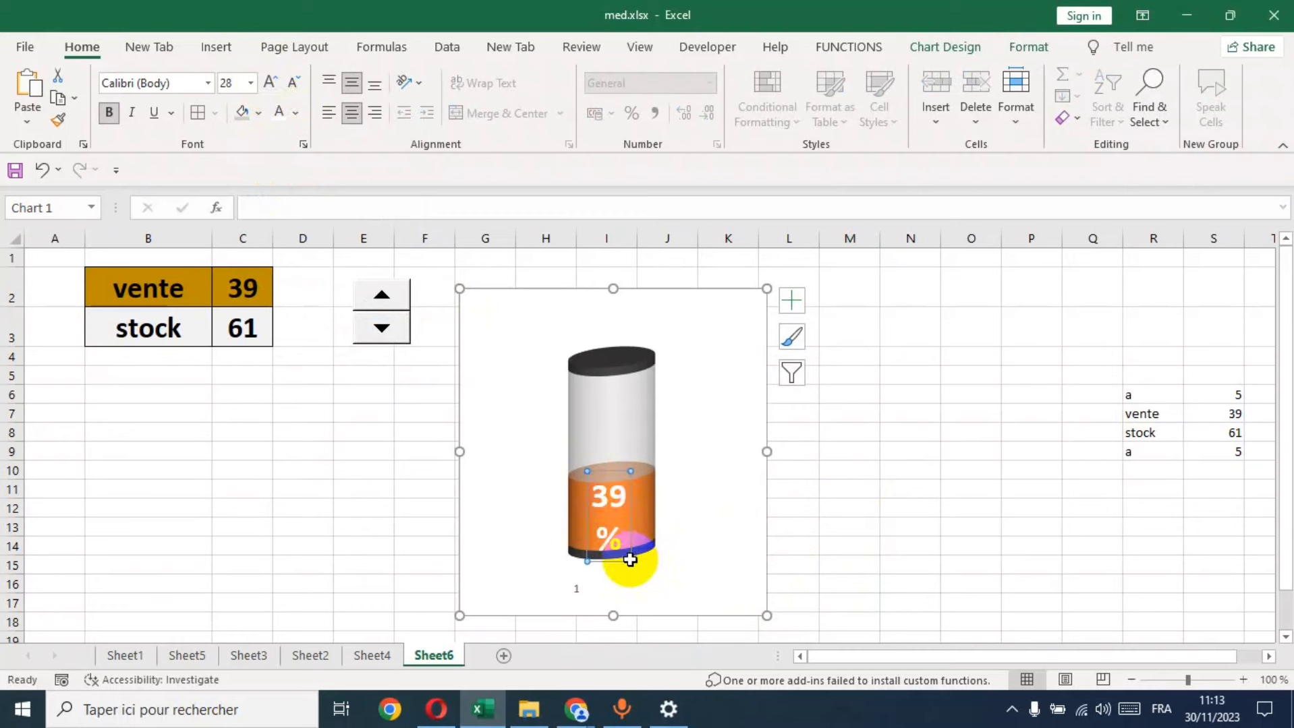
pyautogui.click(295, 83)
pyautogui.click(836, 503)
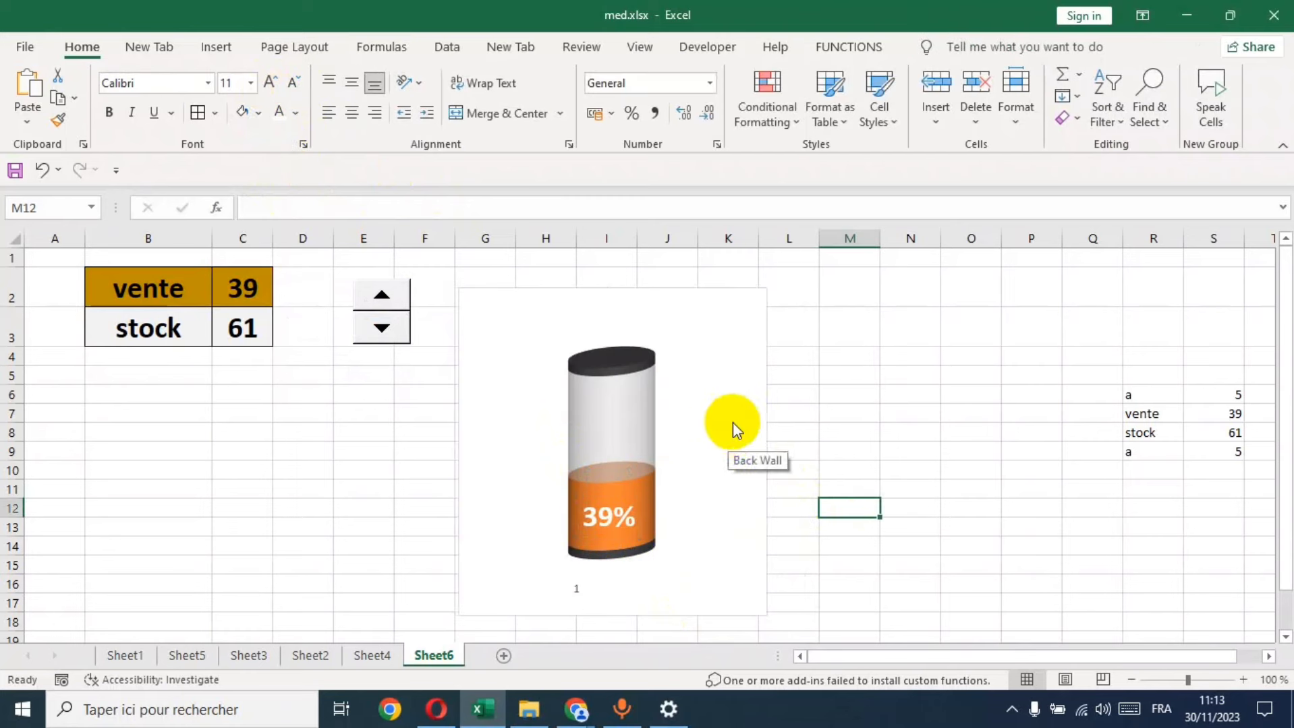
pyautogui.click(575, 586)
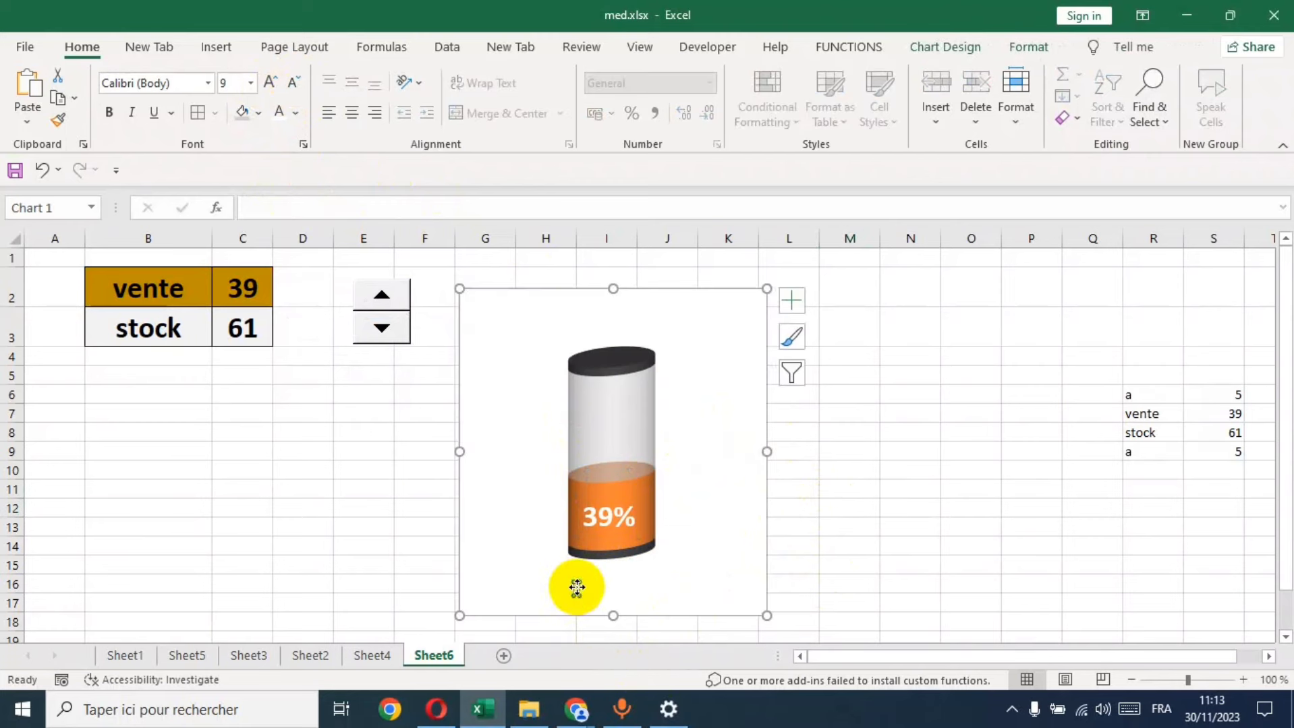
pyautogui.click(590, 602)
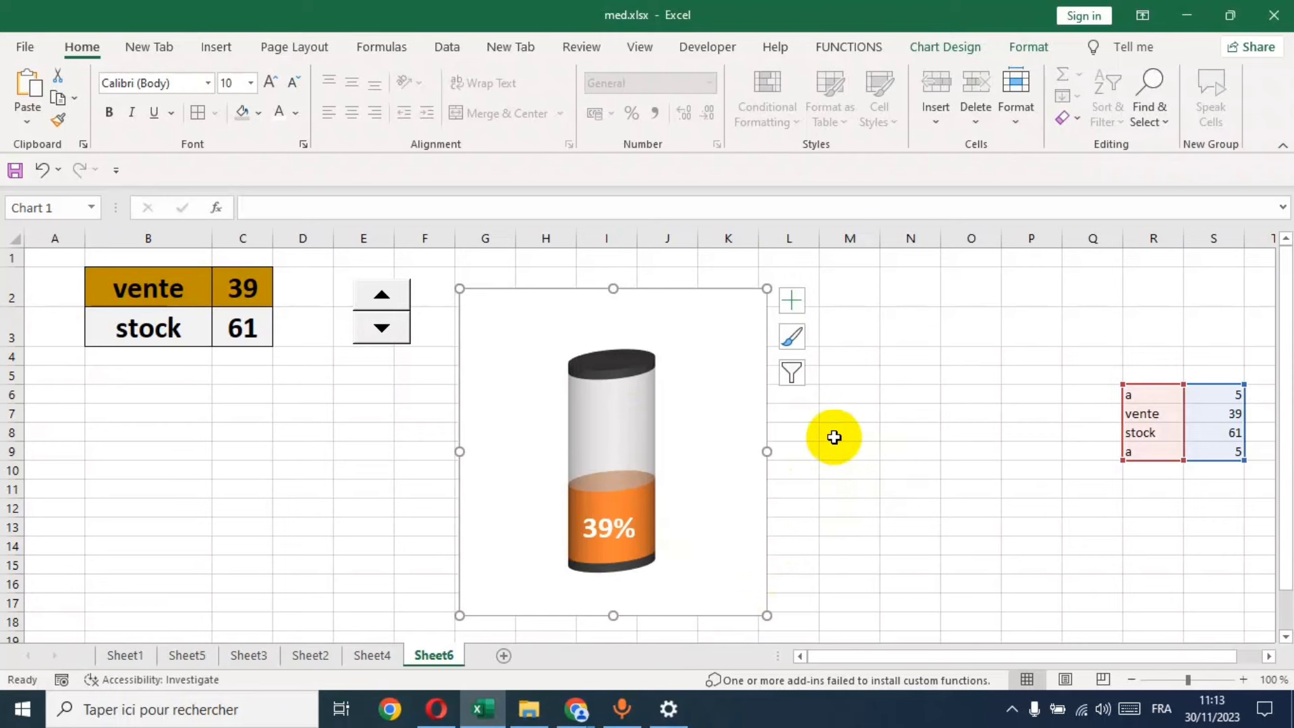
# Set the chart's plot area outline to No Outline.
pyautogui.click(698, 329)
pyautogui.click(849, 427)
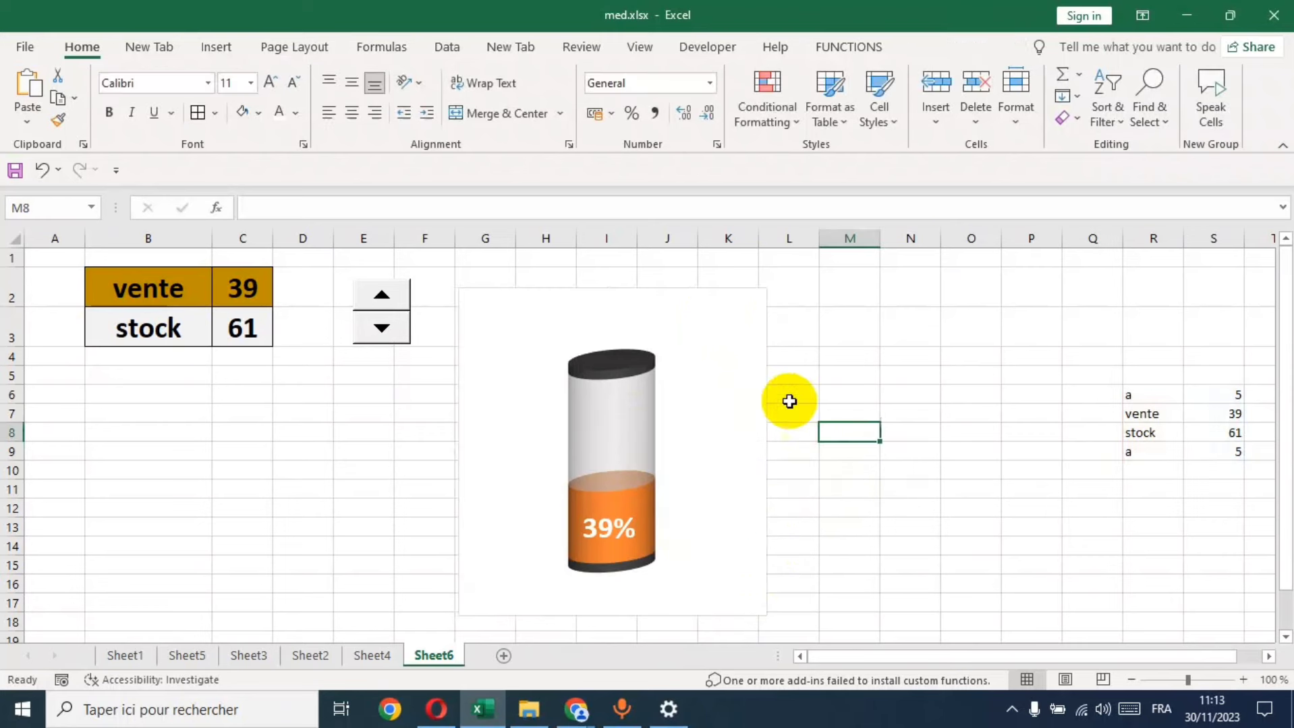
pyautogui.click(707, 301)
pyautogui.click(708, 297)
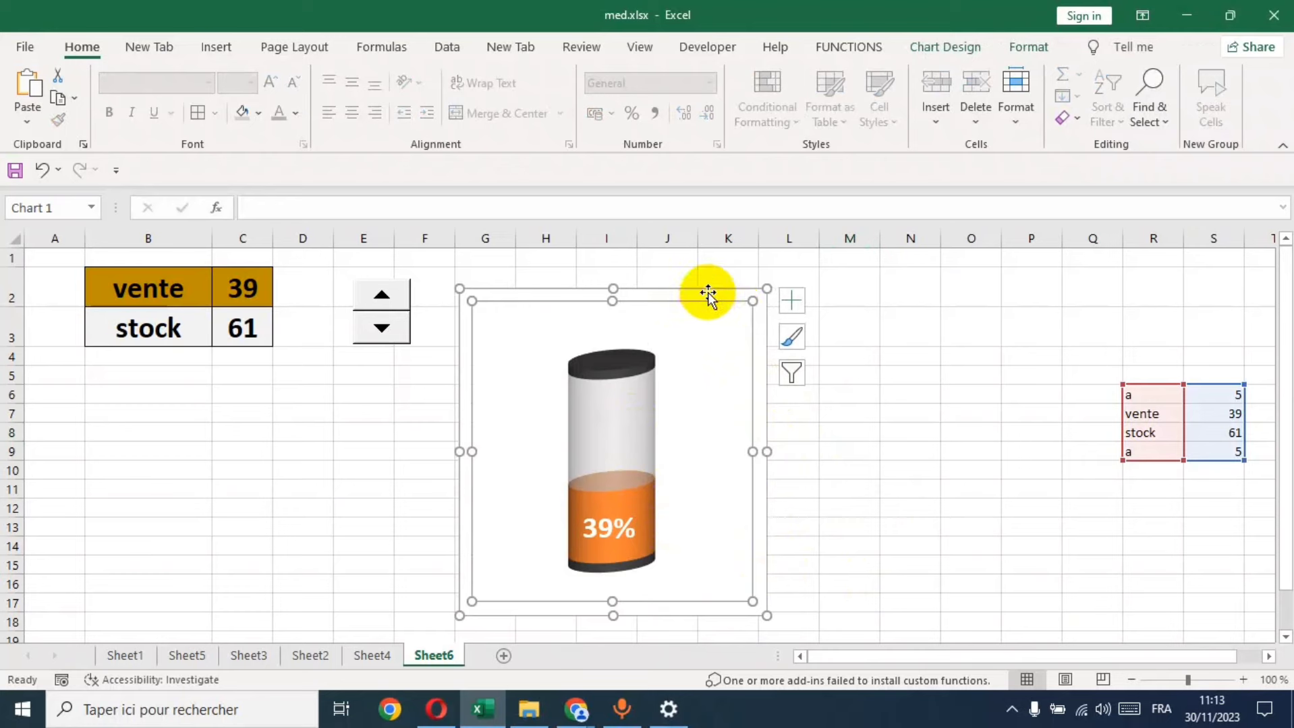
pyautogui.click(1015, 47)
pyautogui.click(573, 96)
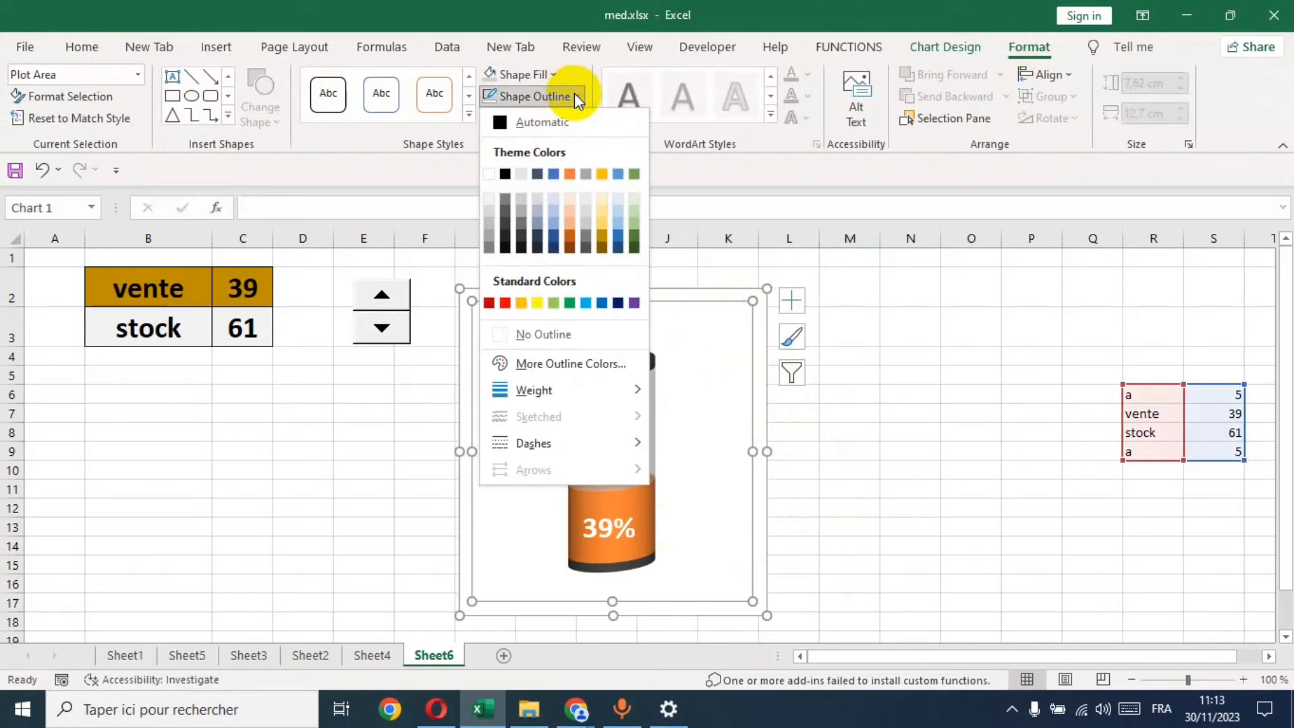
pyautogui.click(549, 332)
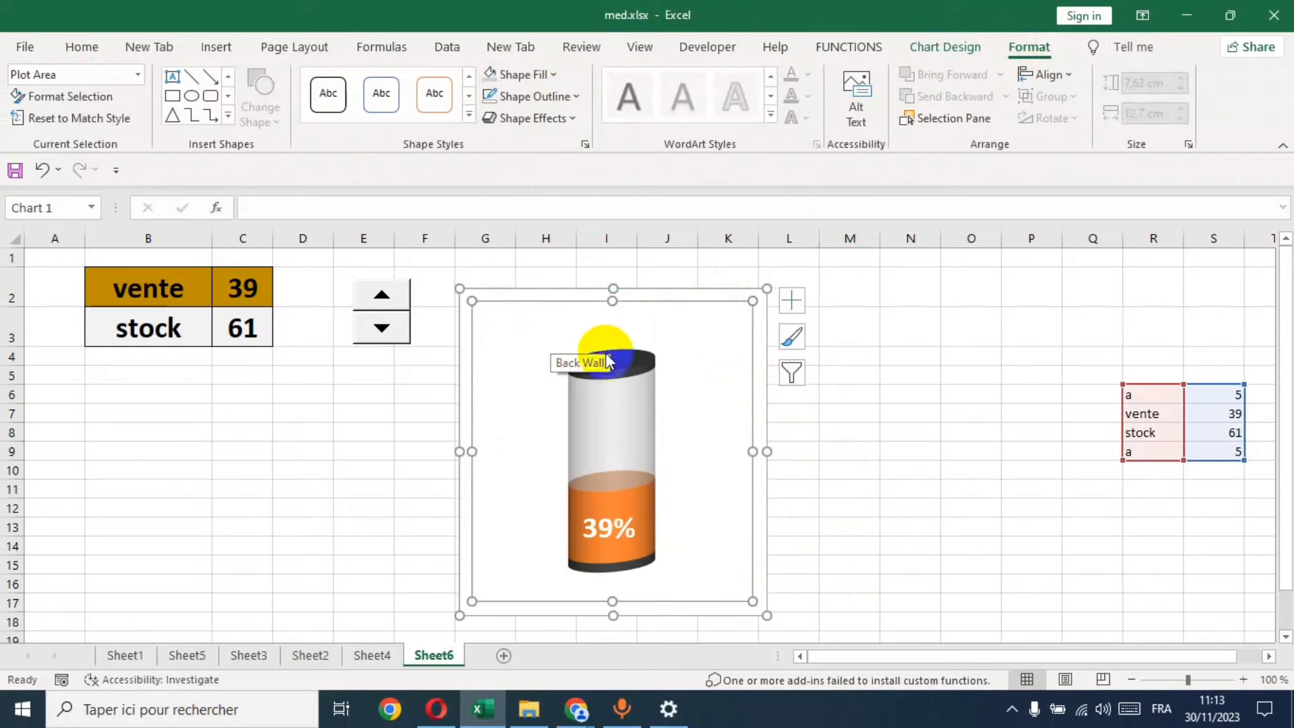
# Hide the worksheet gridlines.
pyautogui.click(914, 452)
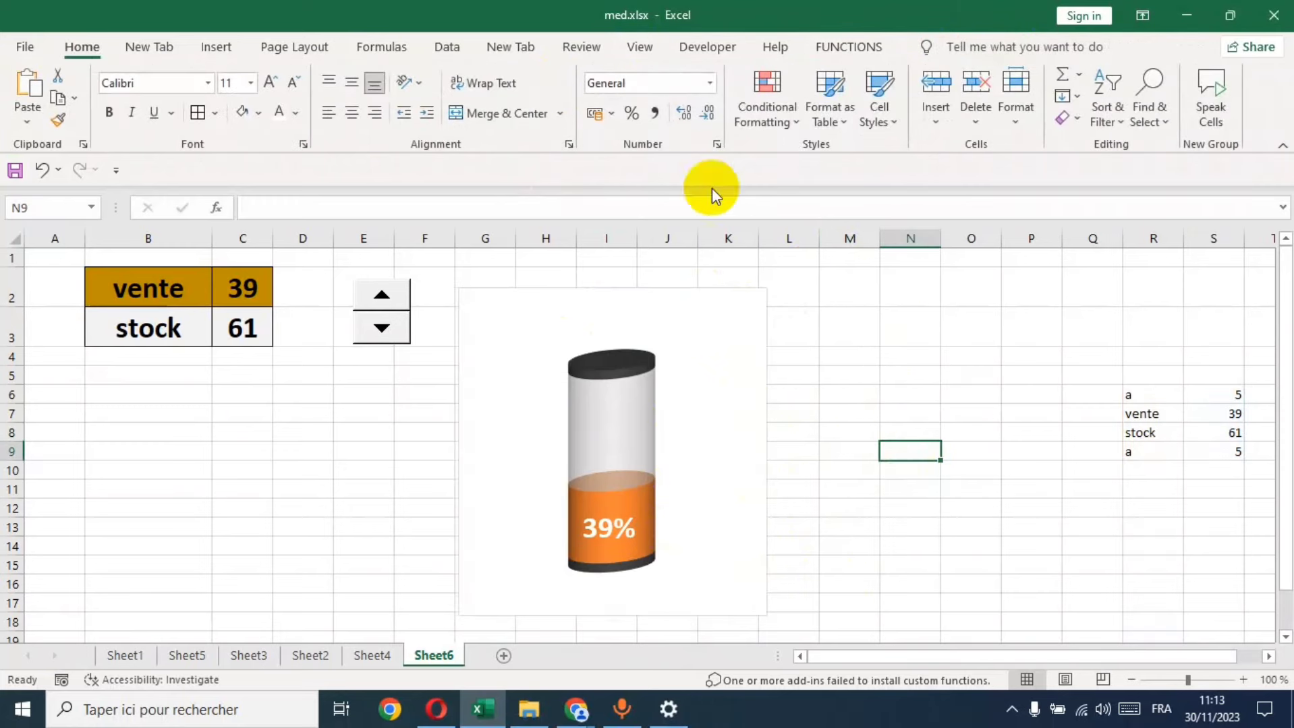
pyautogui.click(641, 47)
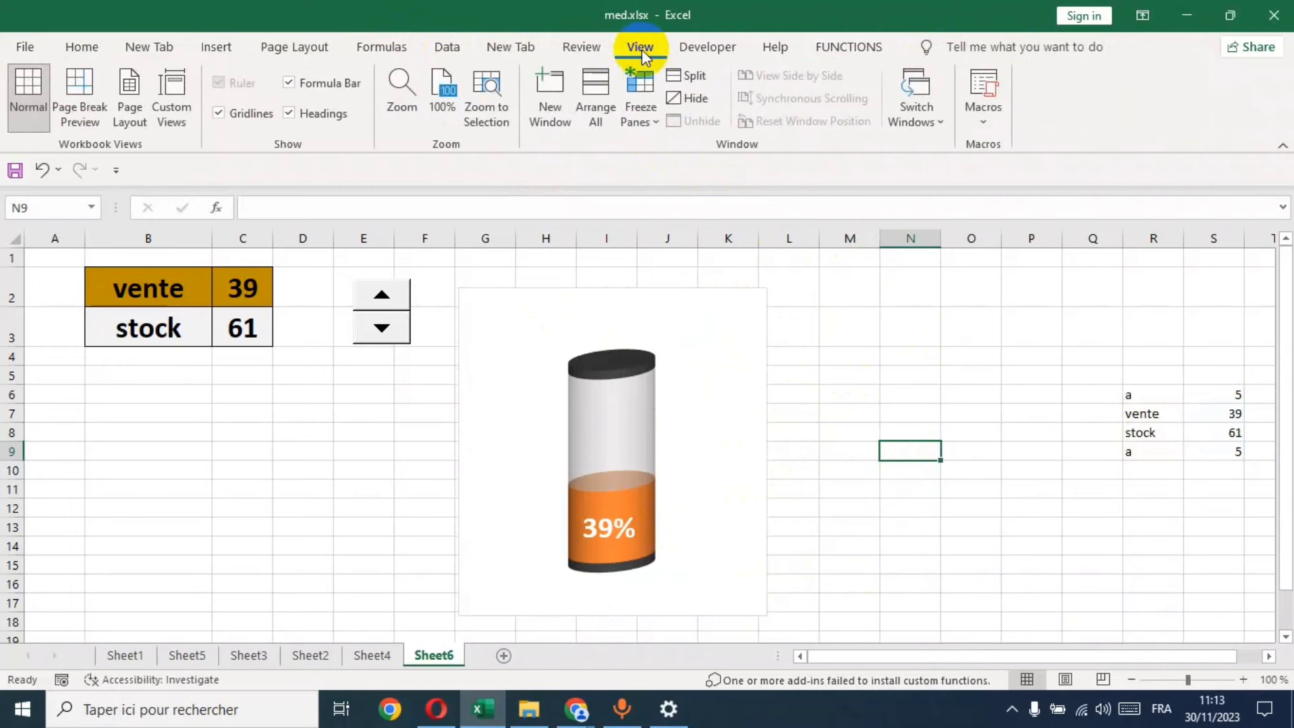
pyautogui.click(238, 113)
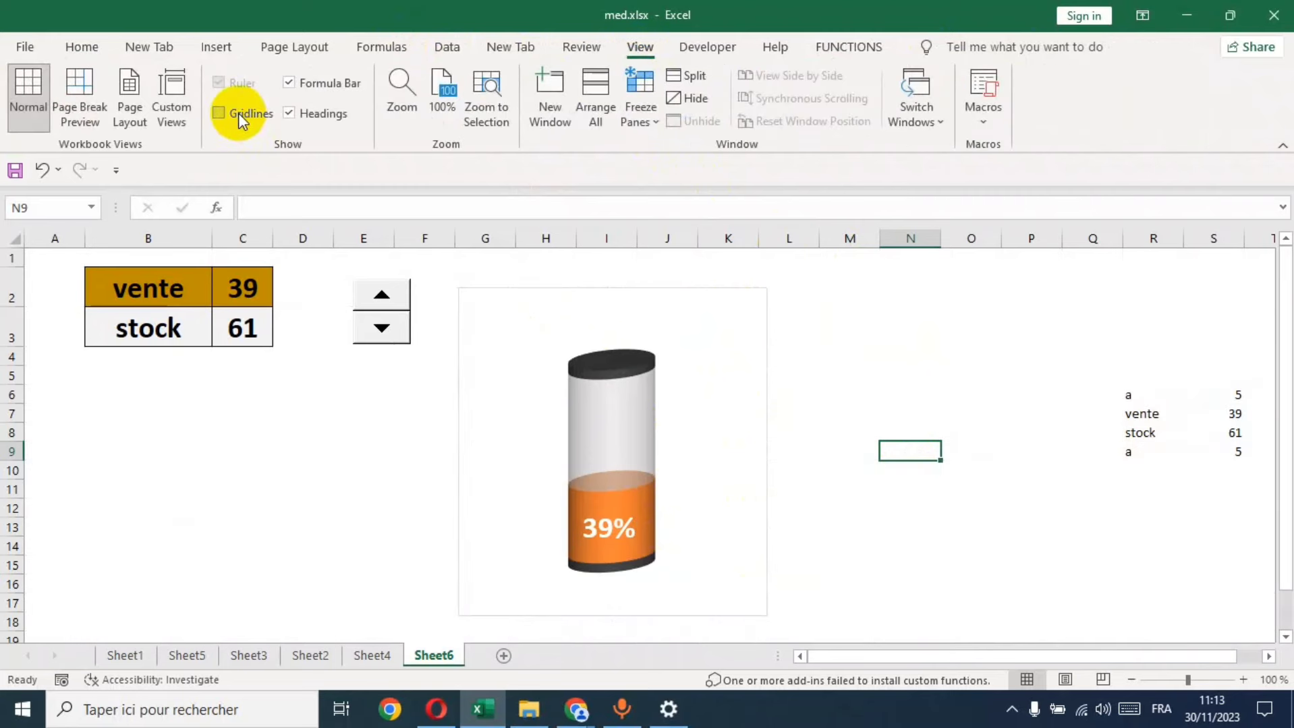
# Raise vente repeatedly with the spinner, watching the cylinder fill rise.
pyautogui.click(858, 371)
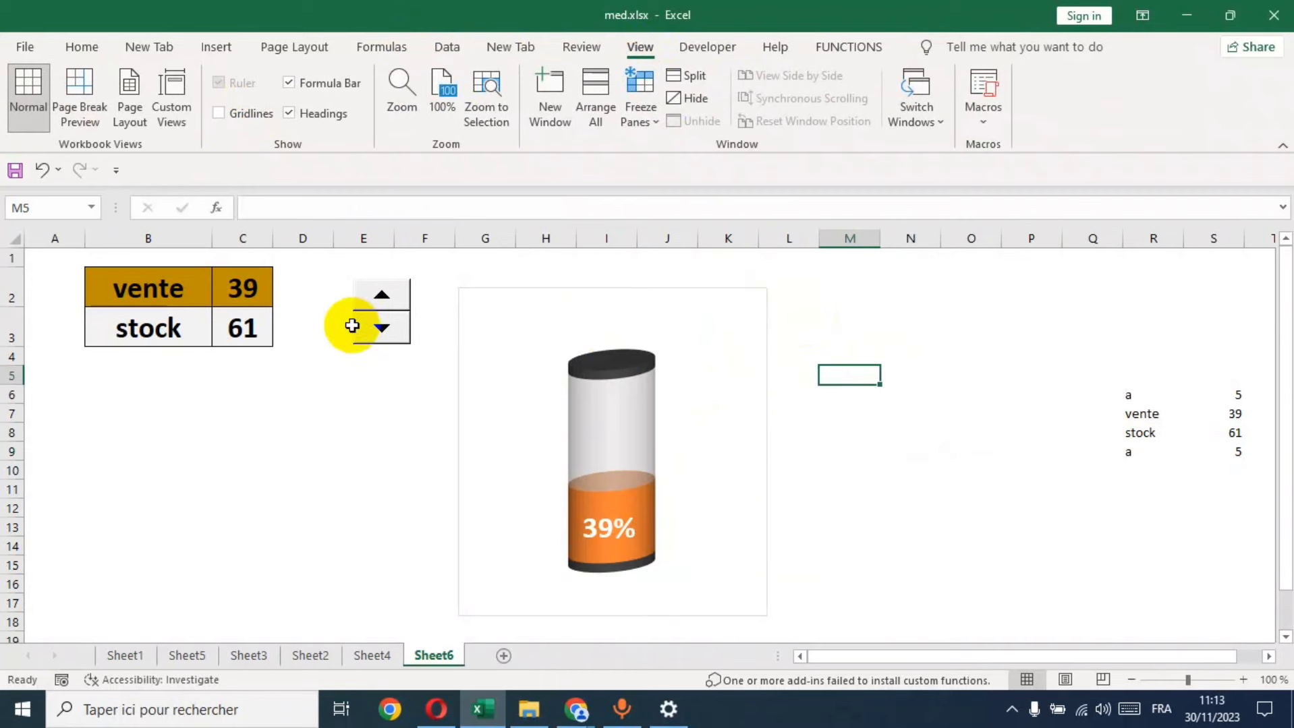
pyautogui.click(379, 299)
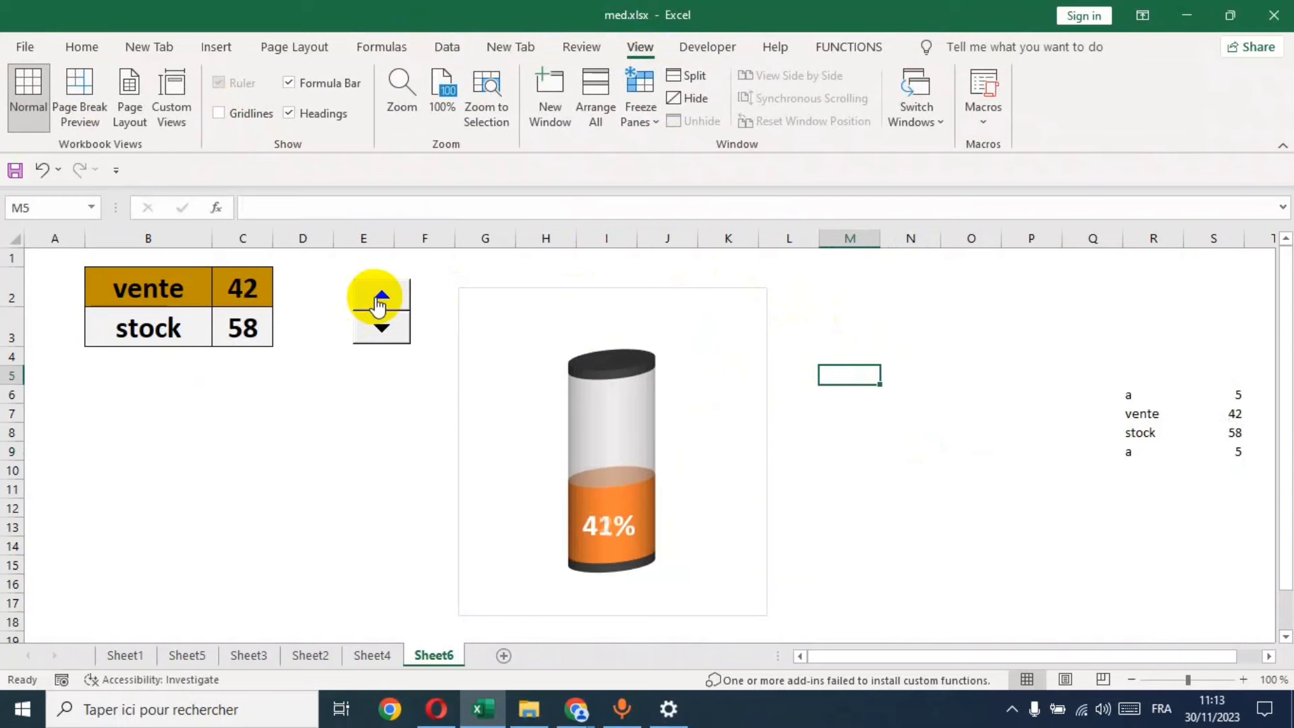
pyautogui.click(378, 304)
pyautogui.click(377, 304)
pyautogui.click(378, 303)
pyautogui.click(377, 304)
pyautogui.click(377, 303)
pyautogui.click(377, 303)
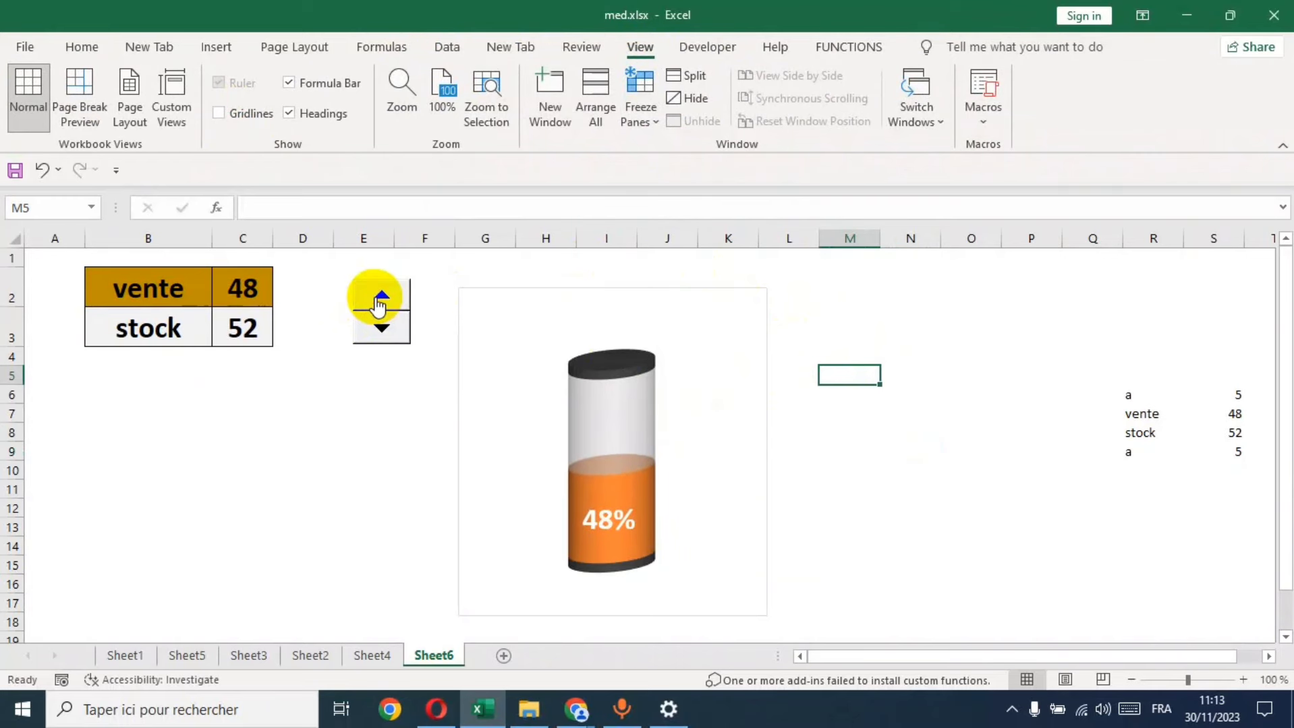
pyautogui.doubleClick(377, 304)
pyautogui.click(377, 303)
pyautogui.doubleClick(377, 303)
pyautogui.doubleClick(378, 303)
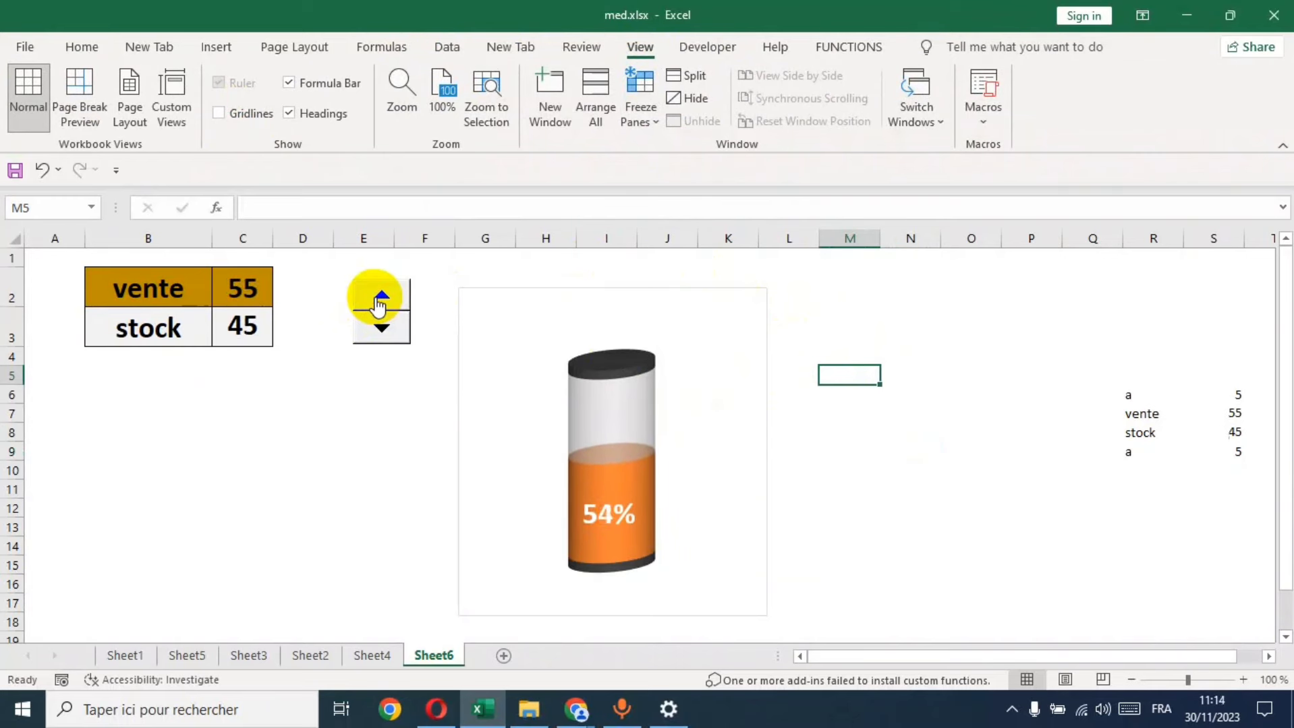
pyautogui.click(378, 303)
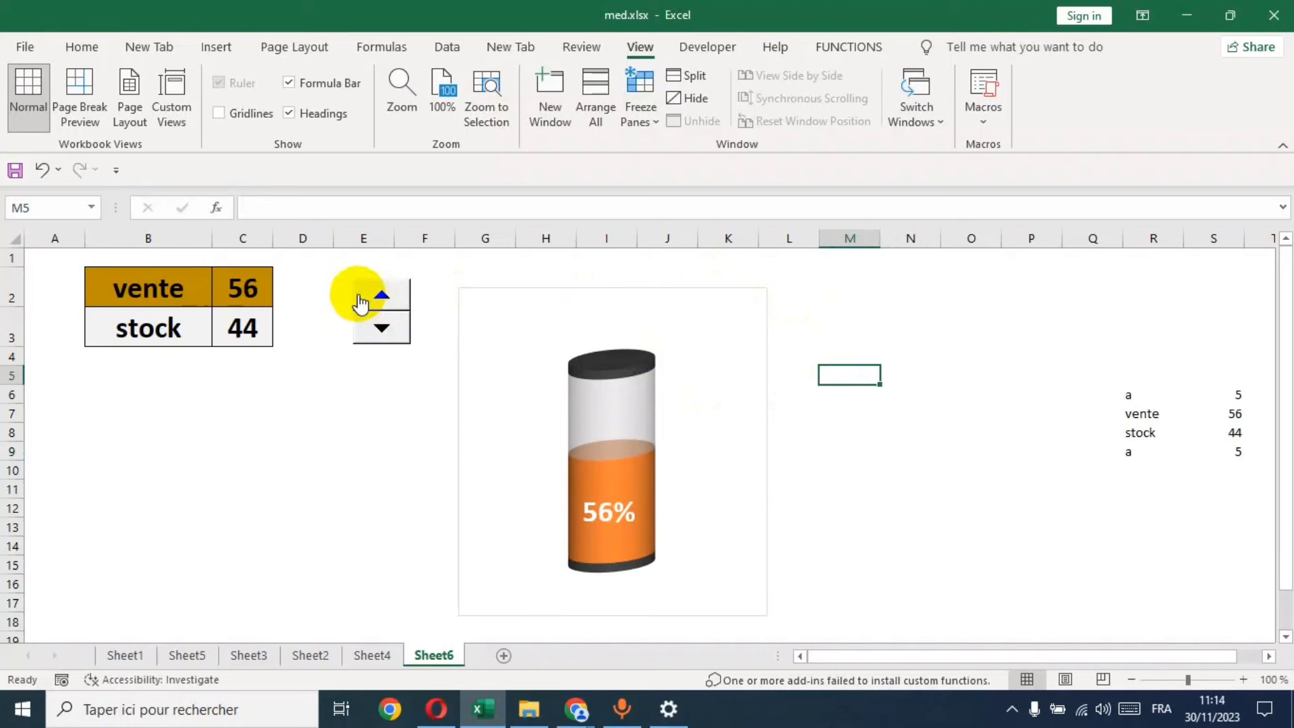
# Lower vente toward zero and back up, ending at vente 47, stock 53, label 47%.
pyautogui.click(382, 328)
pyautogui.click(382, 329)
pyautogui.doubleClick(381, 328)
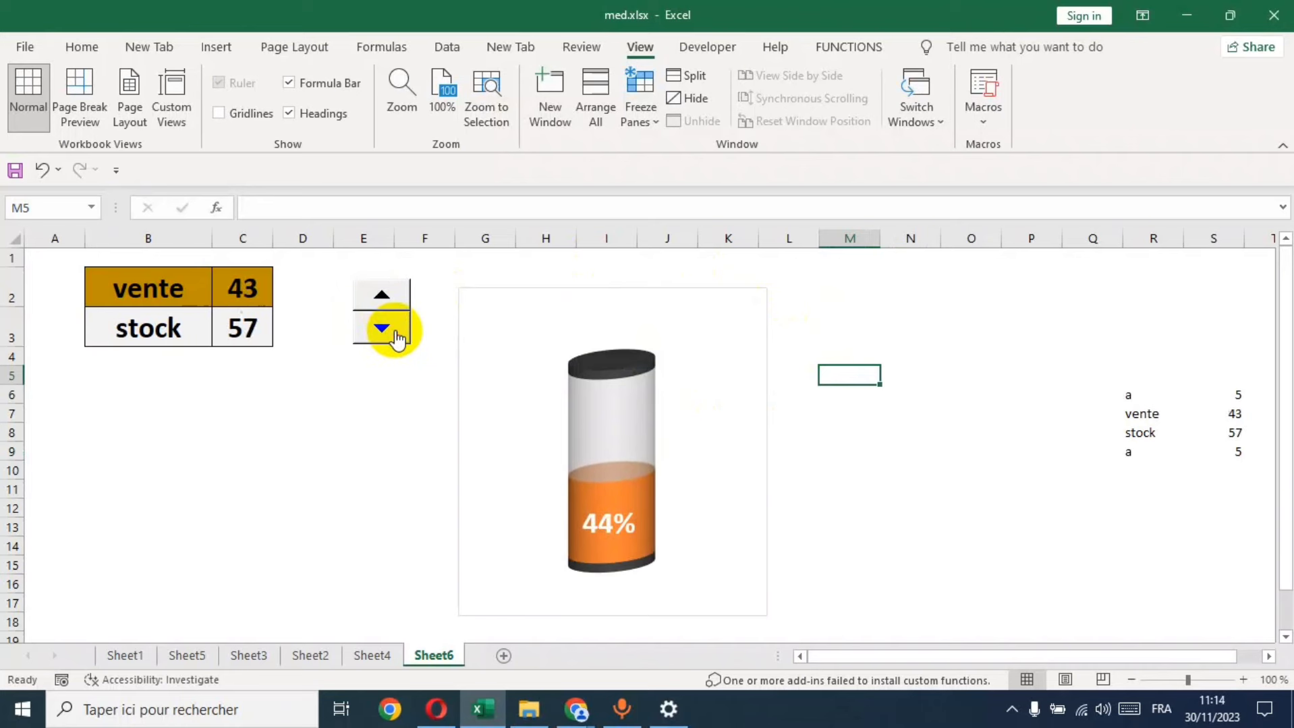
pyautogui.click(395, 333)
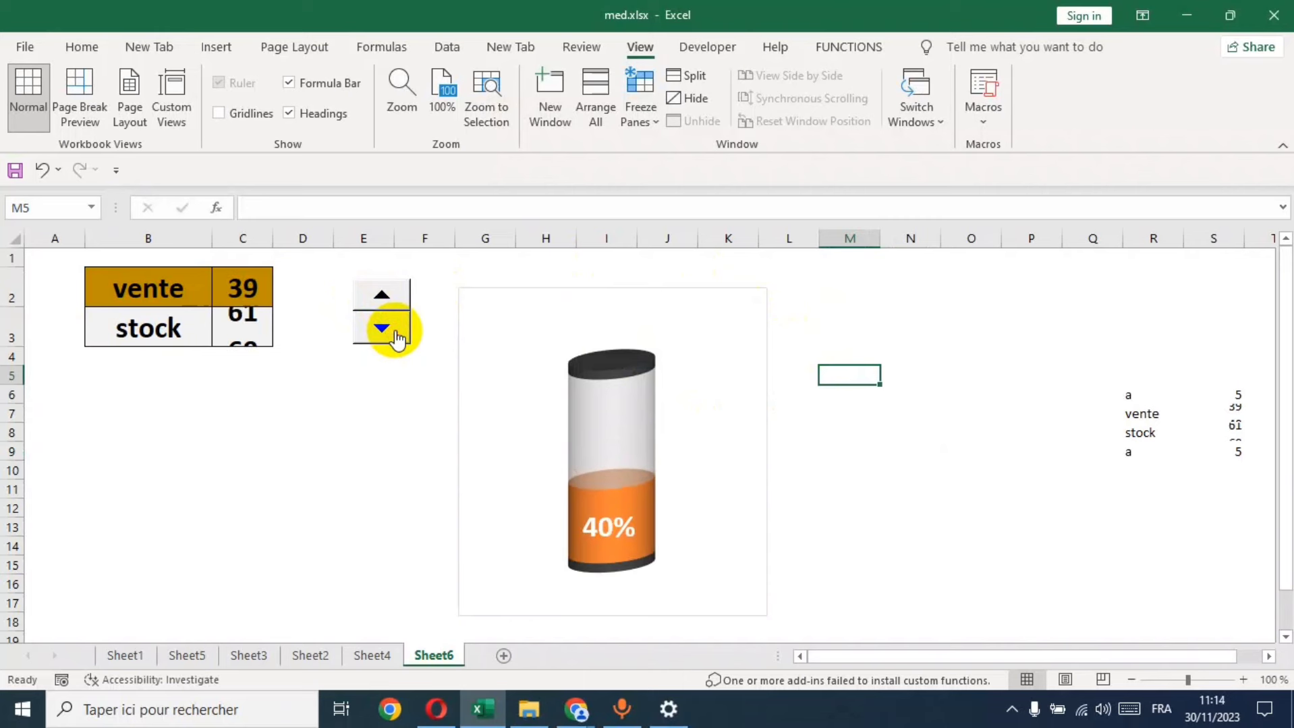
pyautogui.click(396, 333)
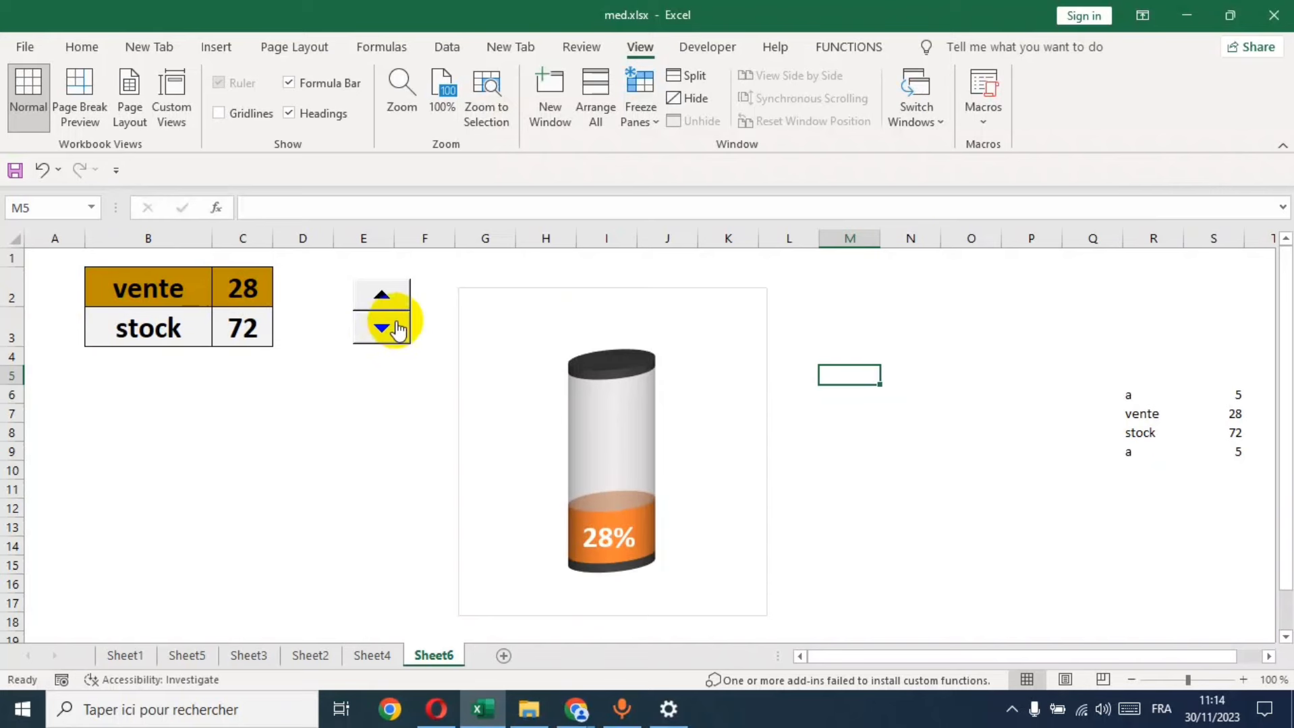
pyautogui.click(399, 329)
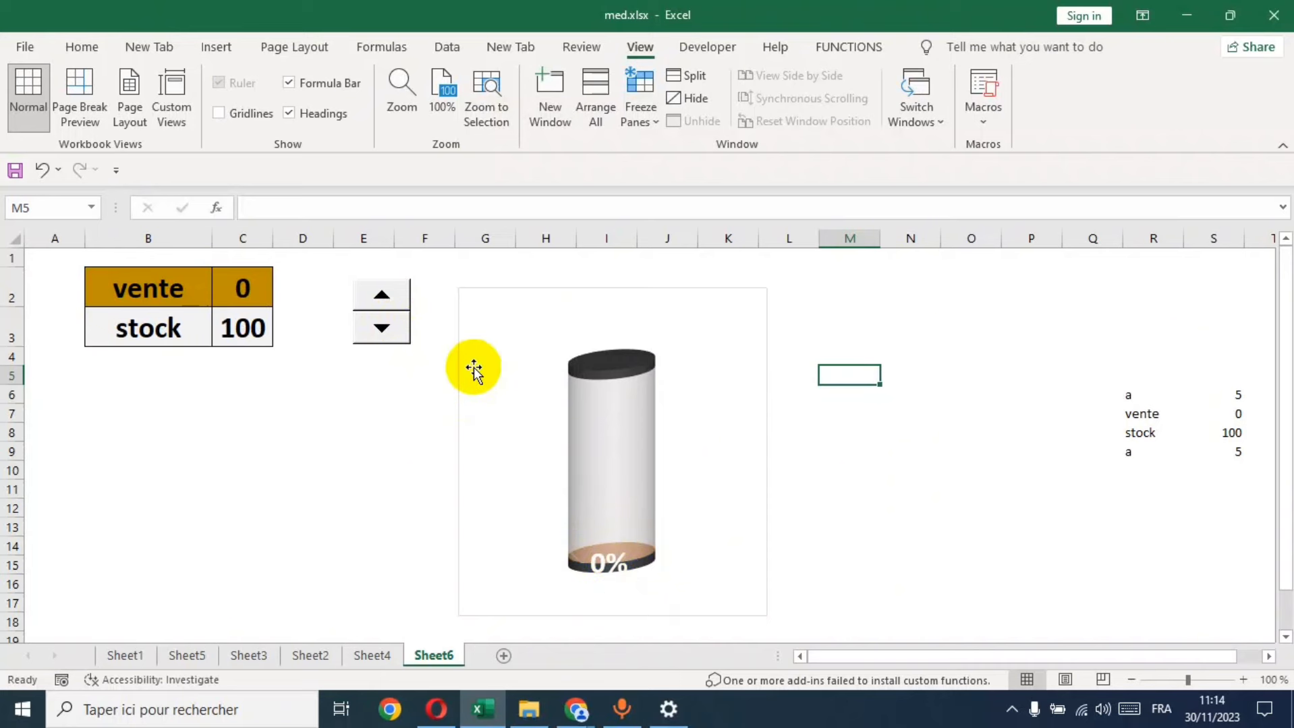
pyautogui.click(391, 299)
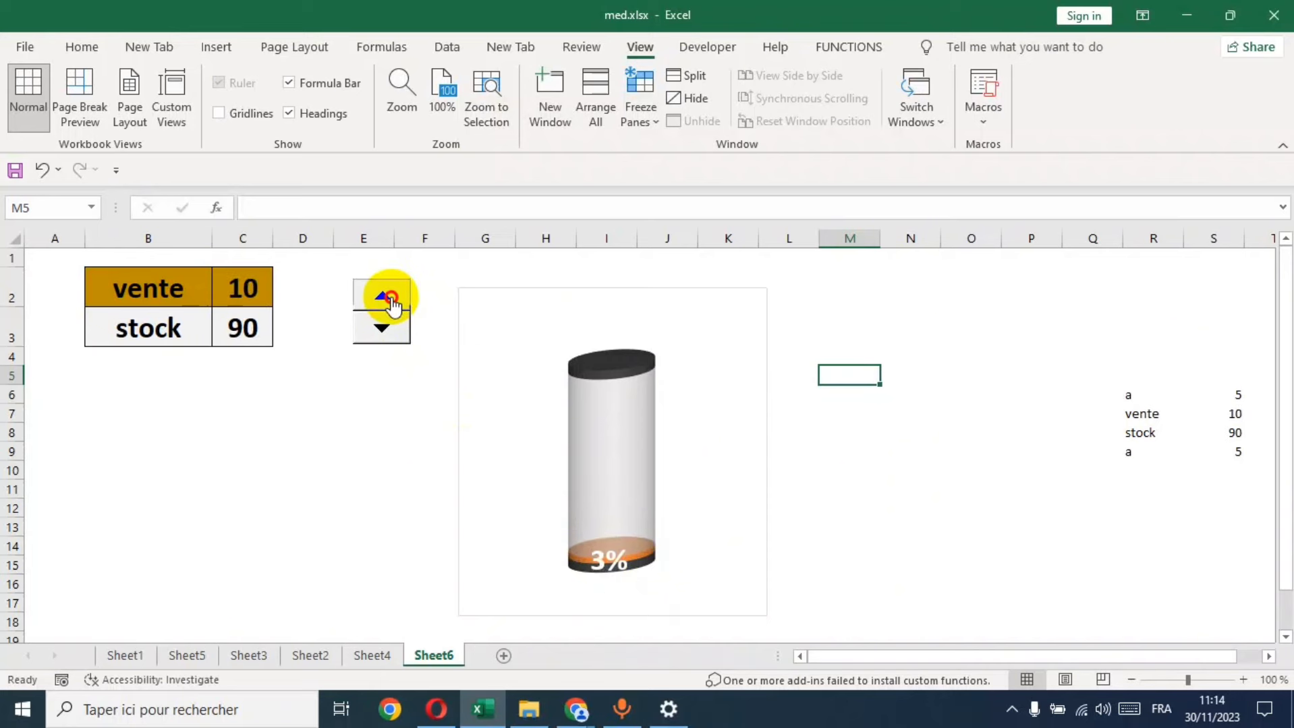
pyautogui.click(391, 298)
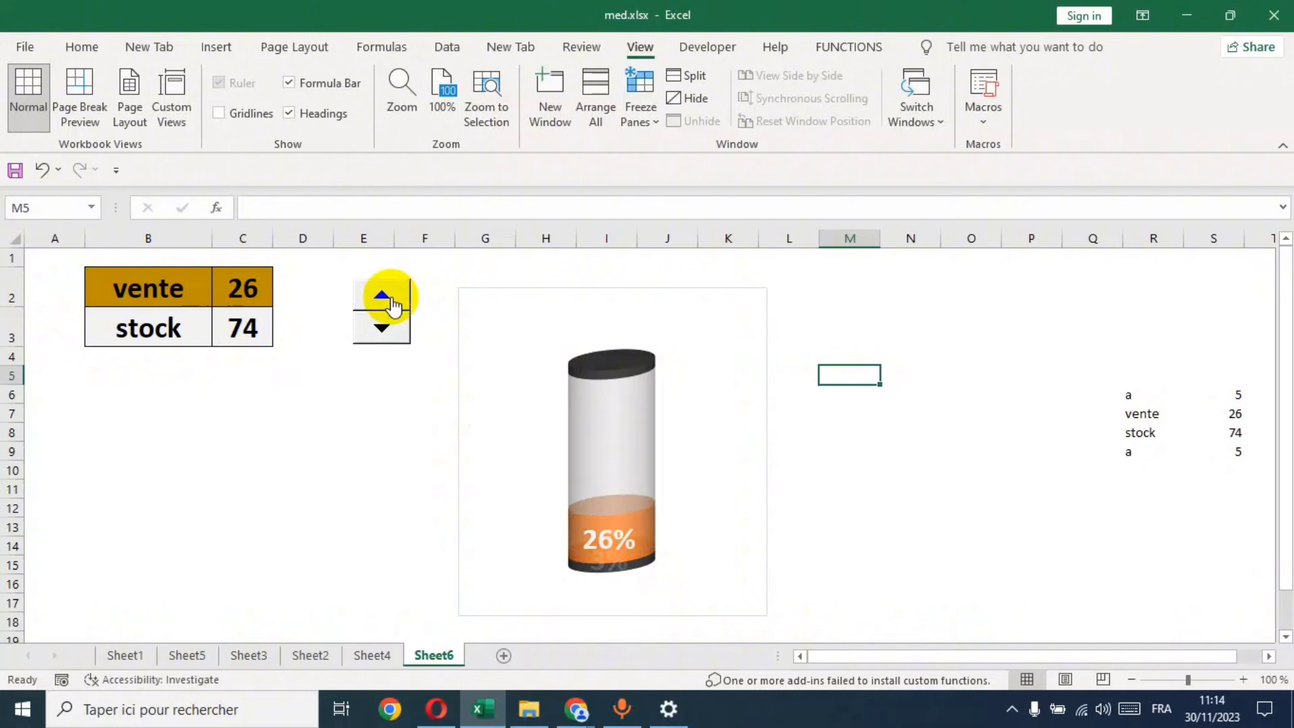
pyautogui.click(391, 298)
pyautogui.click(391, 298)
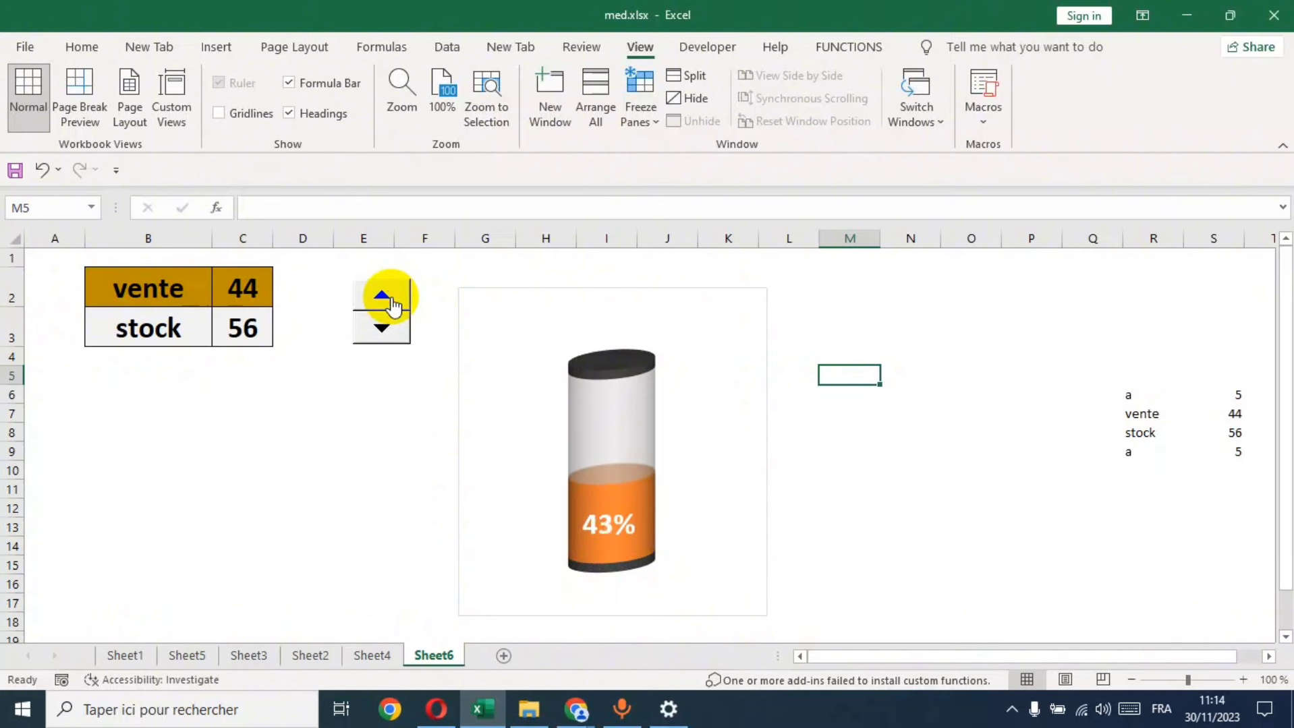
pyautogui.click(970, 463)
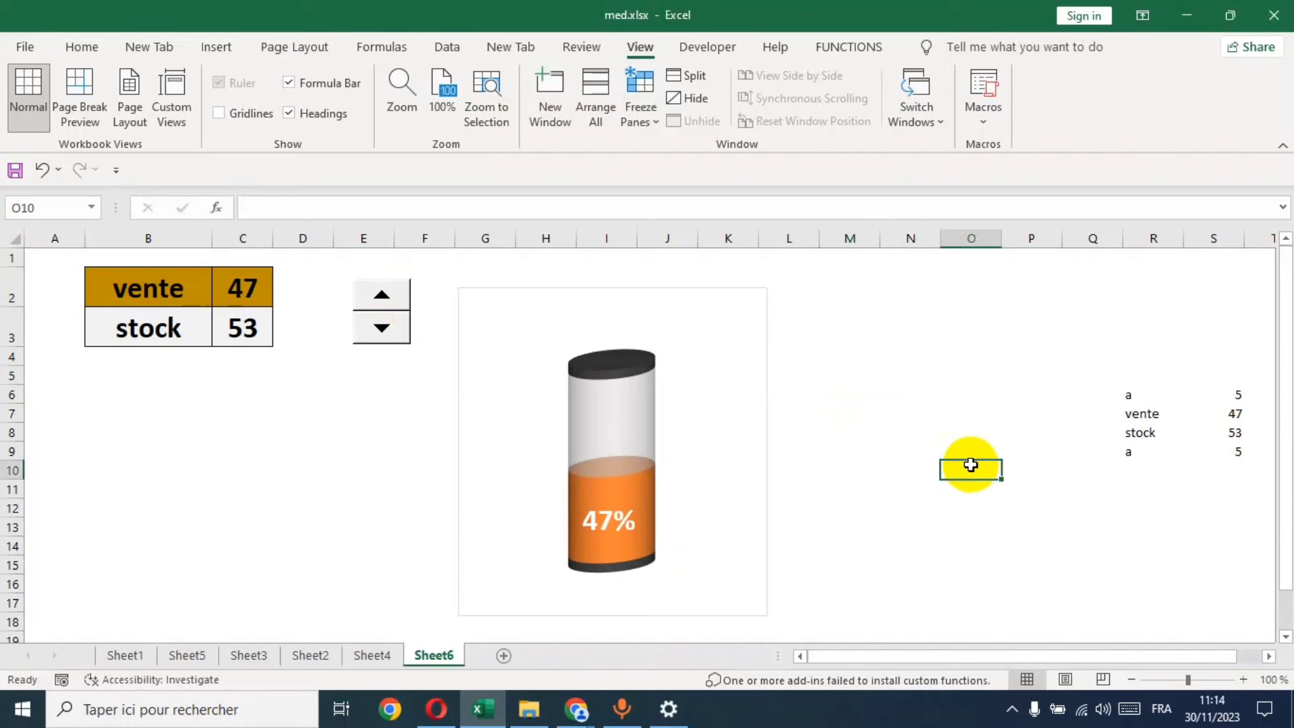
pyautogui.click(971, 393)
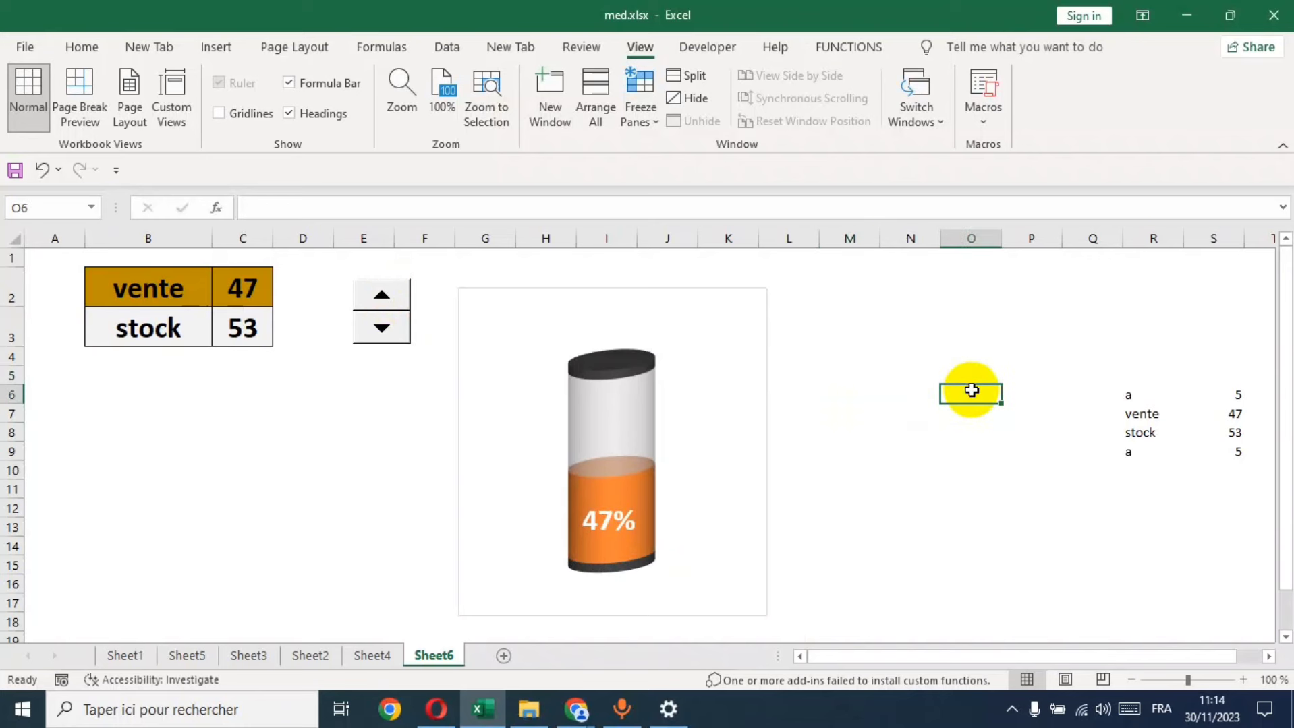
# Remove the border around the whole chart with No Outline.
pyautogui.click(756, 315)
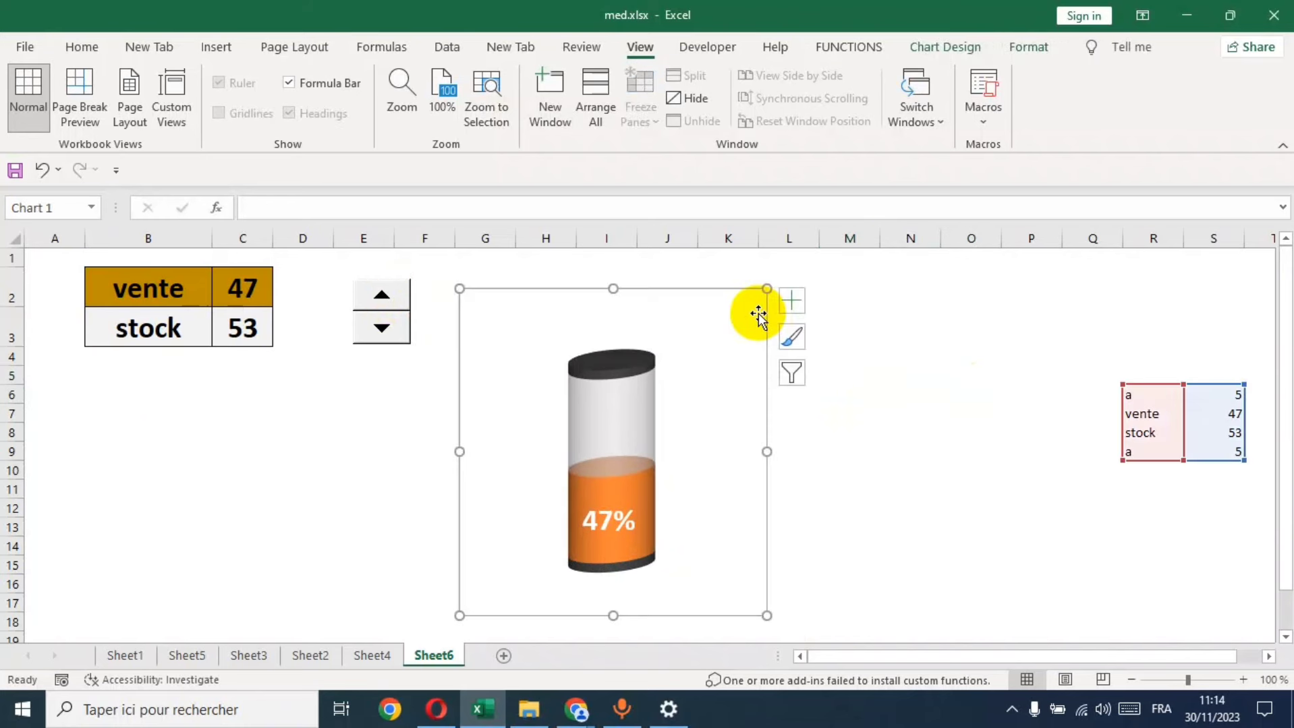
pyautogui.click(1030, 49)
pyautogui.click(578, 96)
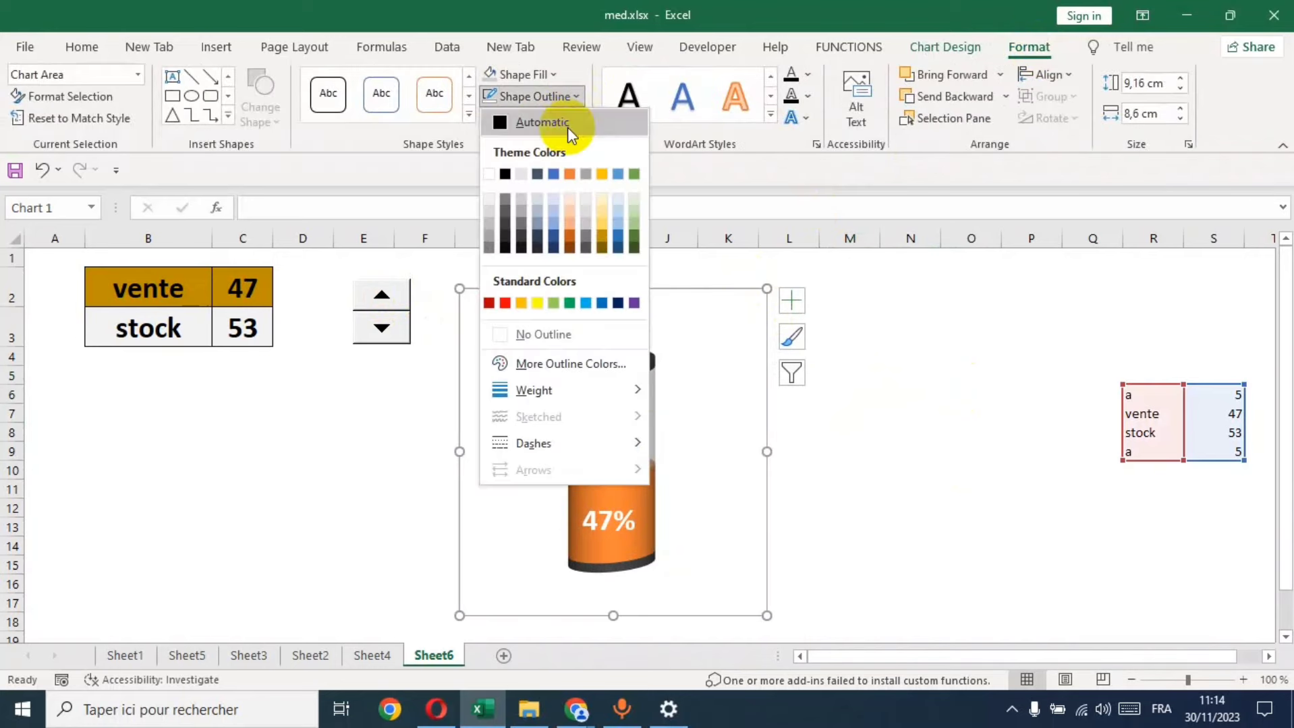
pyautogui.click(515, 333)
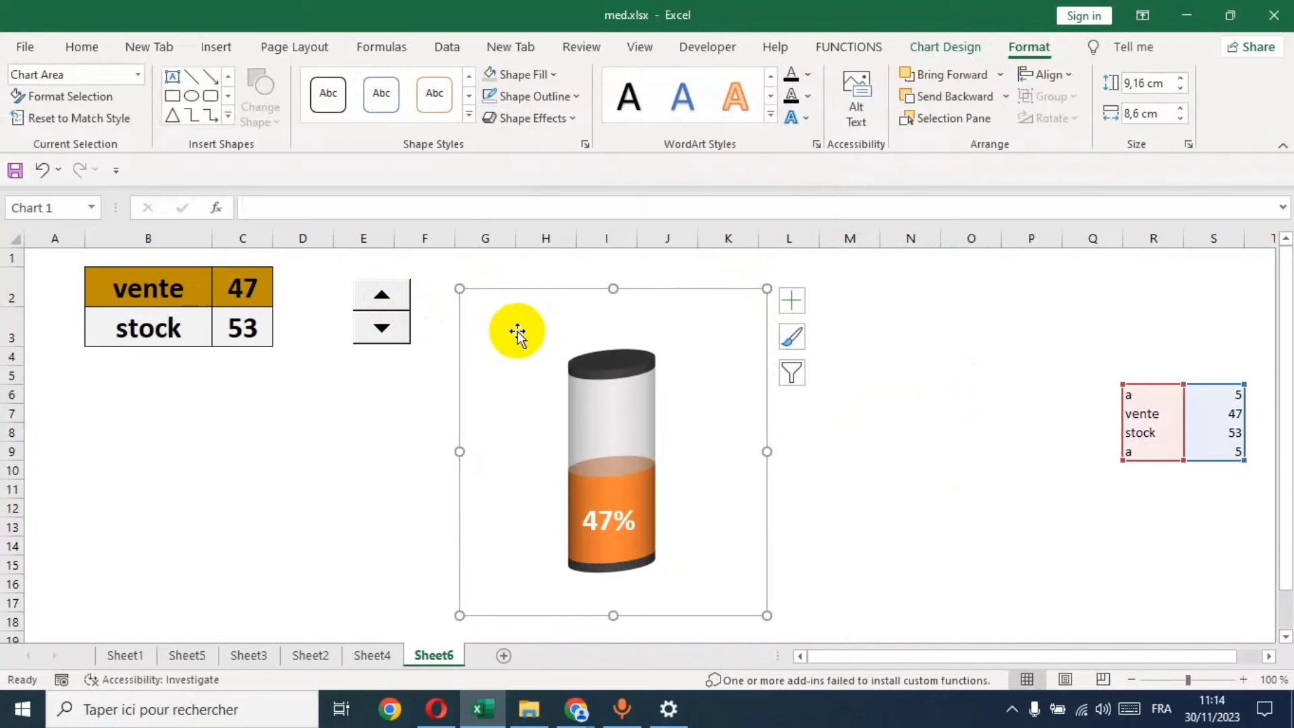
pyautogui.click(910, 325)
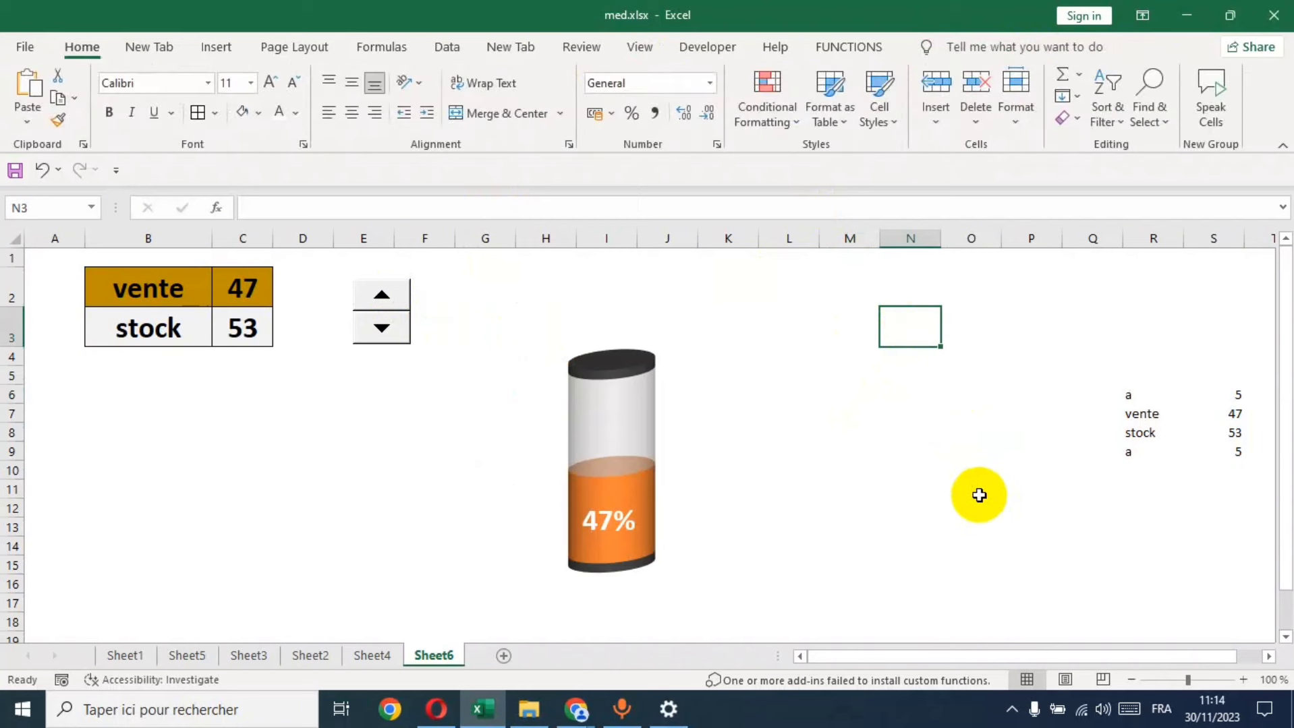
# Set the helper data block's font colour to white to hide it.
pyautogui.click(924, 532)
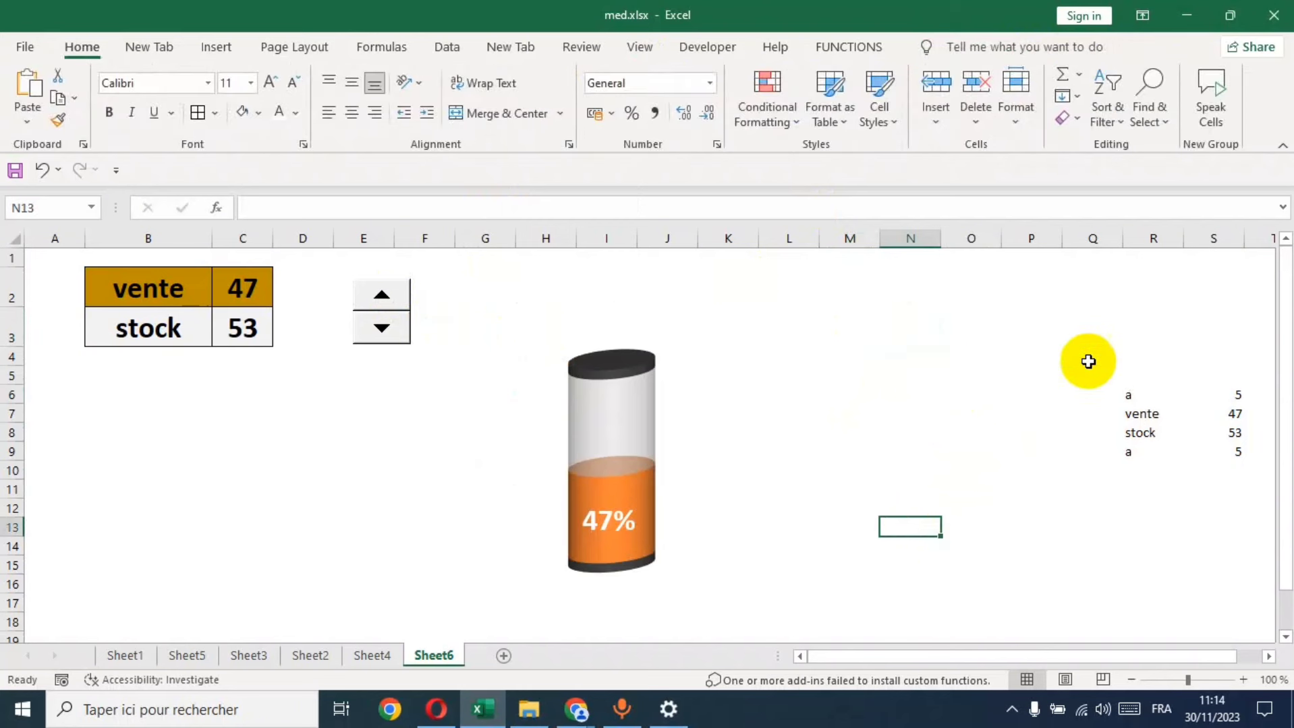
pyautogui.moveTo(1073, 327)
pyautogui.mouseDown()
pyautogui.moveTo(1221, 541)
pyautogui.moveTo(1268, 546)
pyautogui.mouseUp()
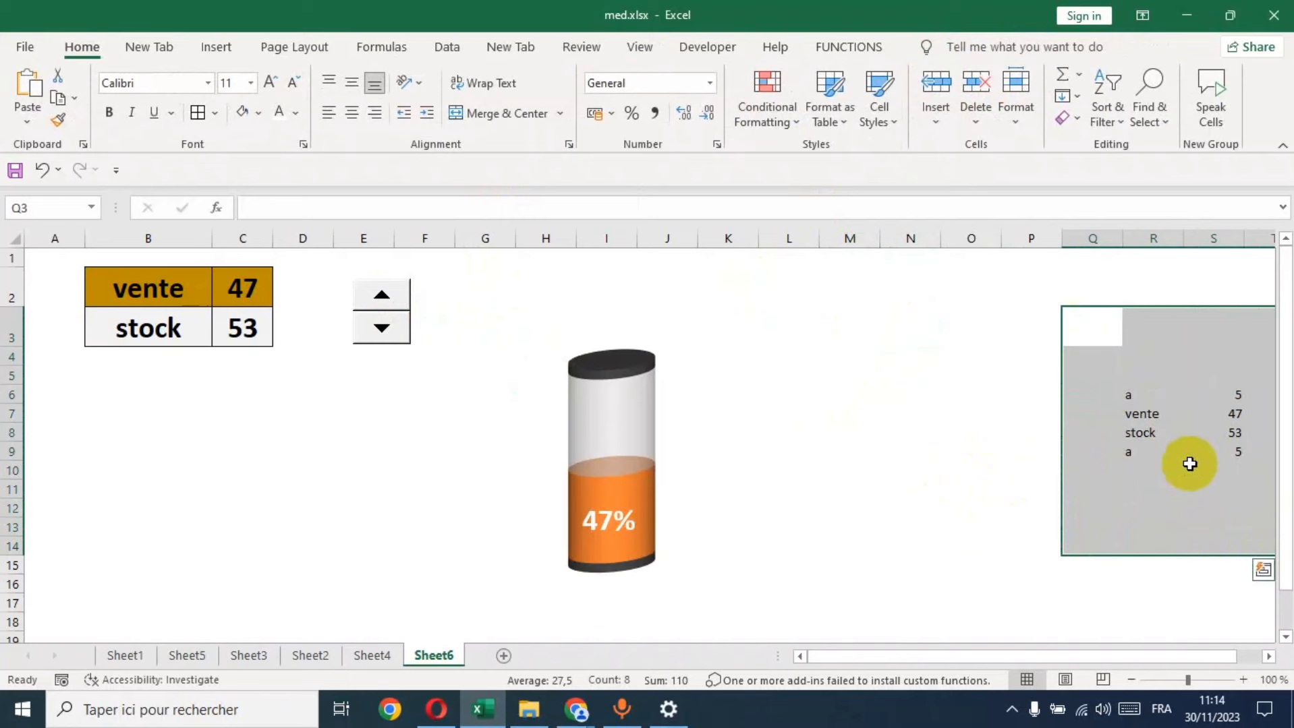
pyautogui.click(279, 112)
pyautogui.click(953, 332)
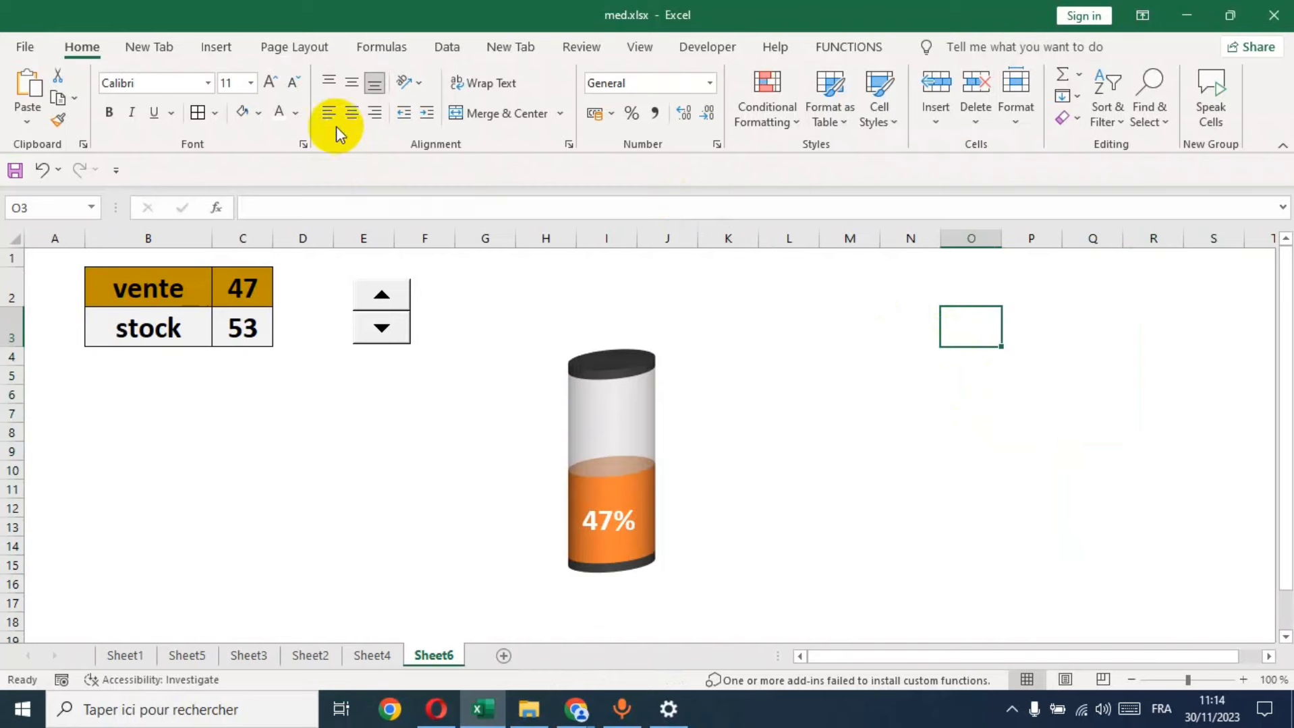
# Draw a small rectangle below the table.
pyautogui.click(227, 48)
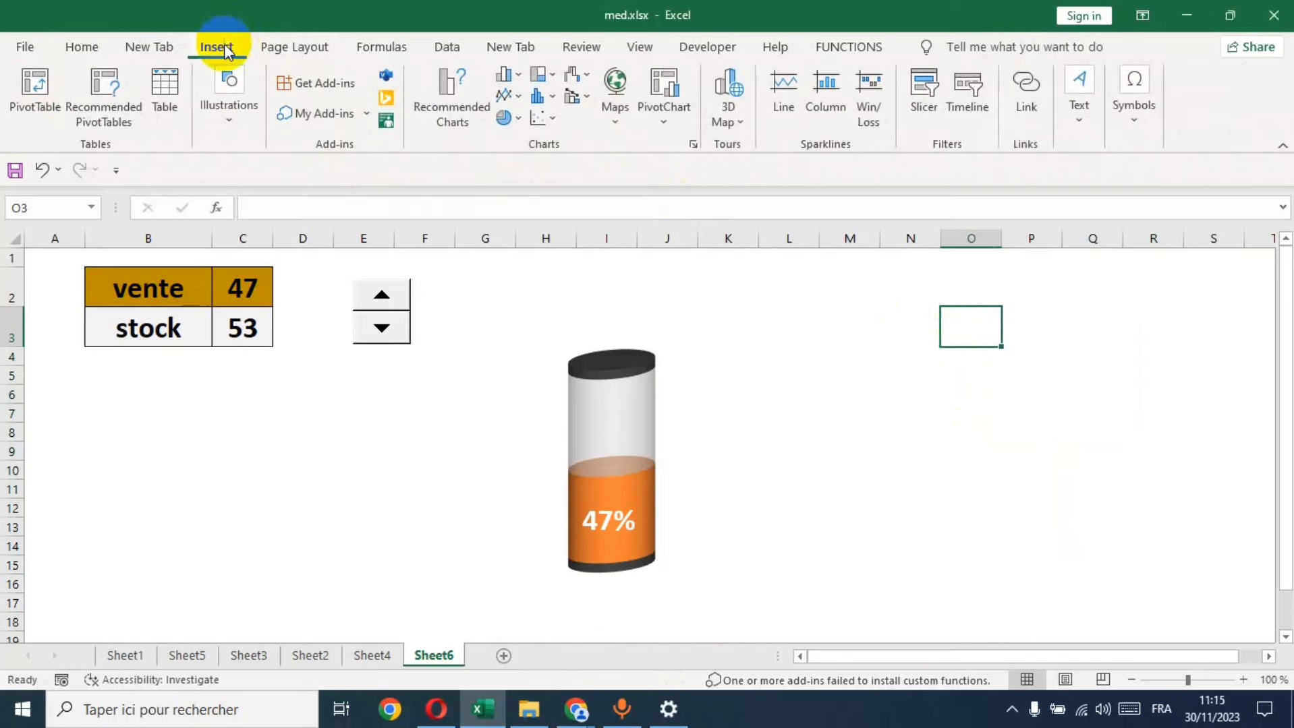
pyautogui.click(227, 116)
pyautogui.click(261, 209)
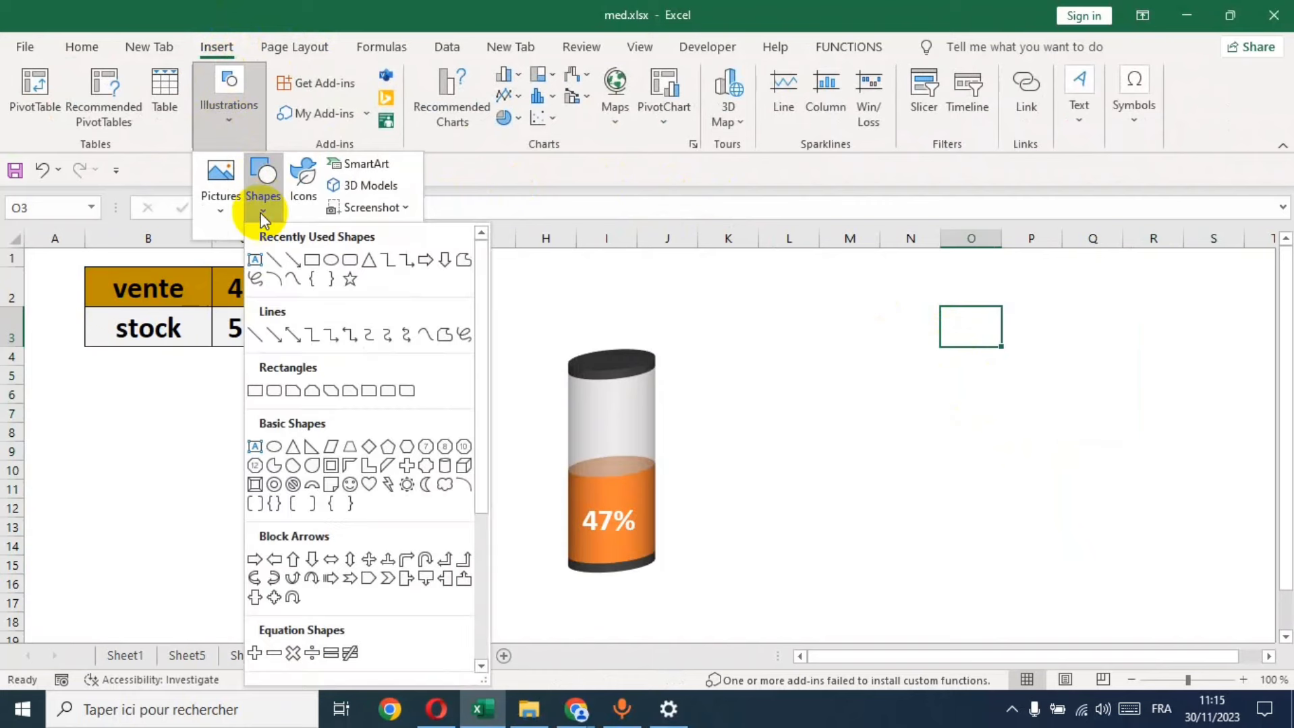
pyautogui.click(311, 260)
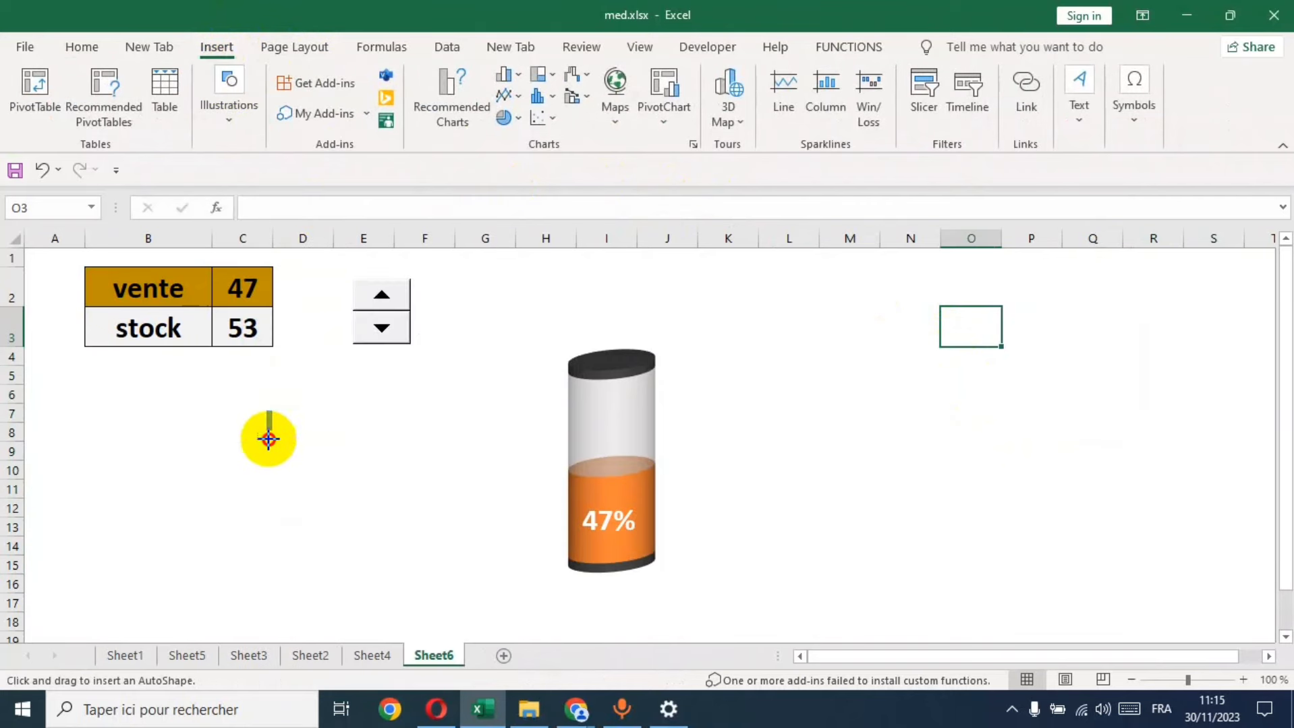
pyautogui.moveTo(268, 439); pyautogui.dragTo(358, 500)
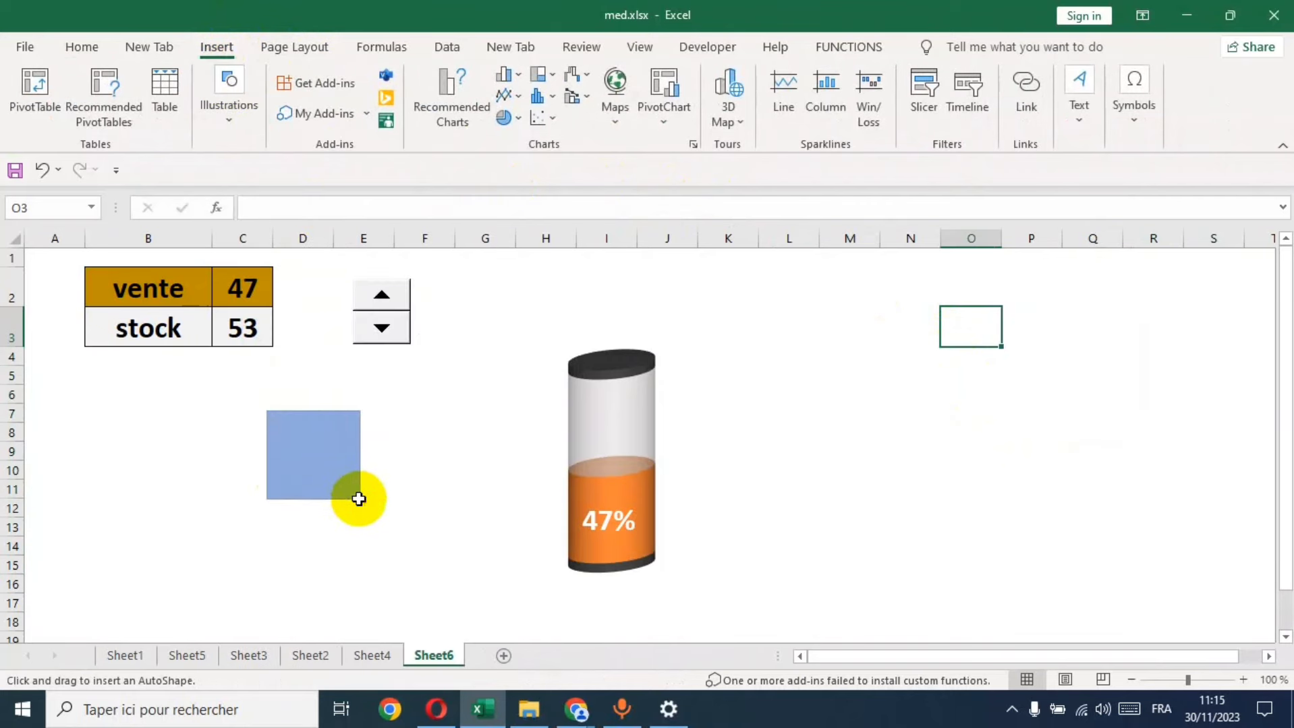
# Fill the rectangle dark orange and apply a bevelled preset effect.
pyautogui.click(502, 76)
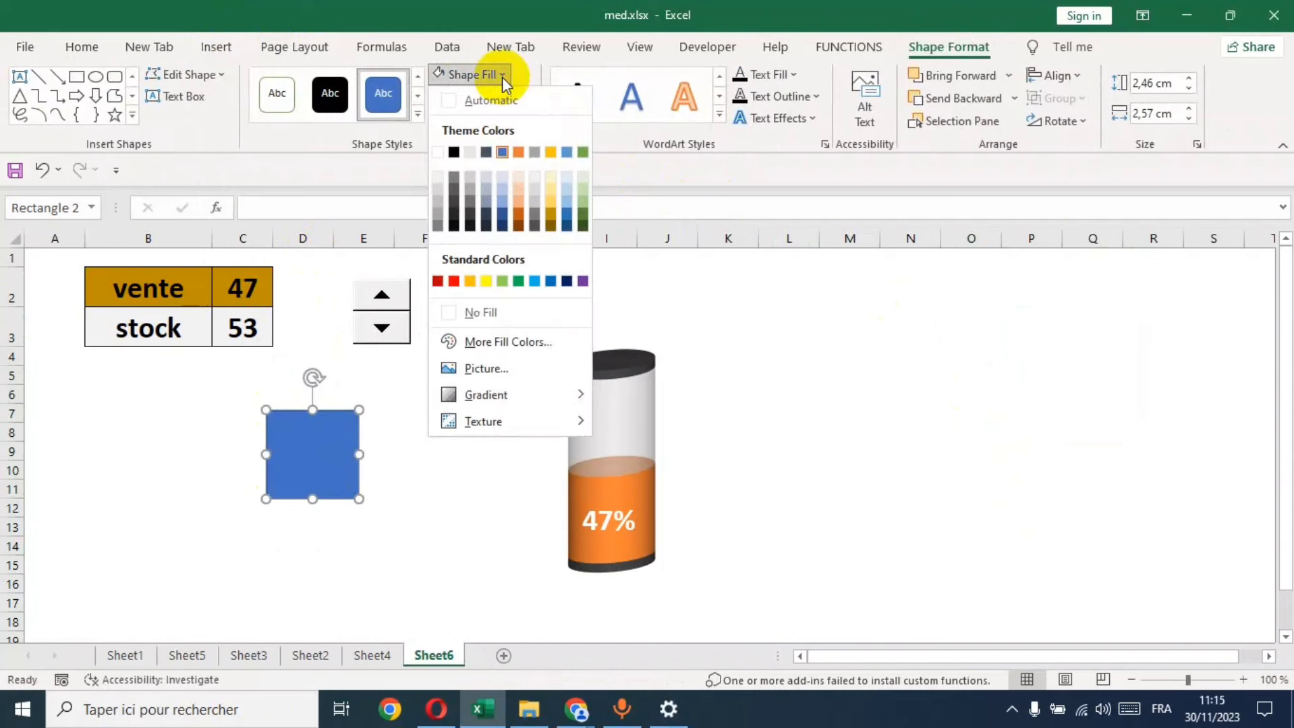
pyautogui.click(520, 217)
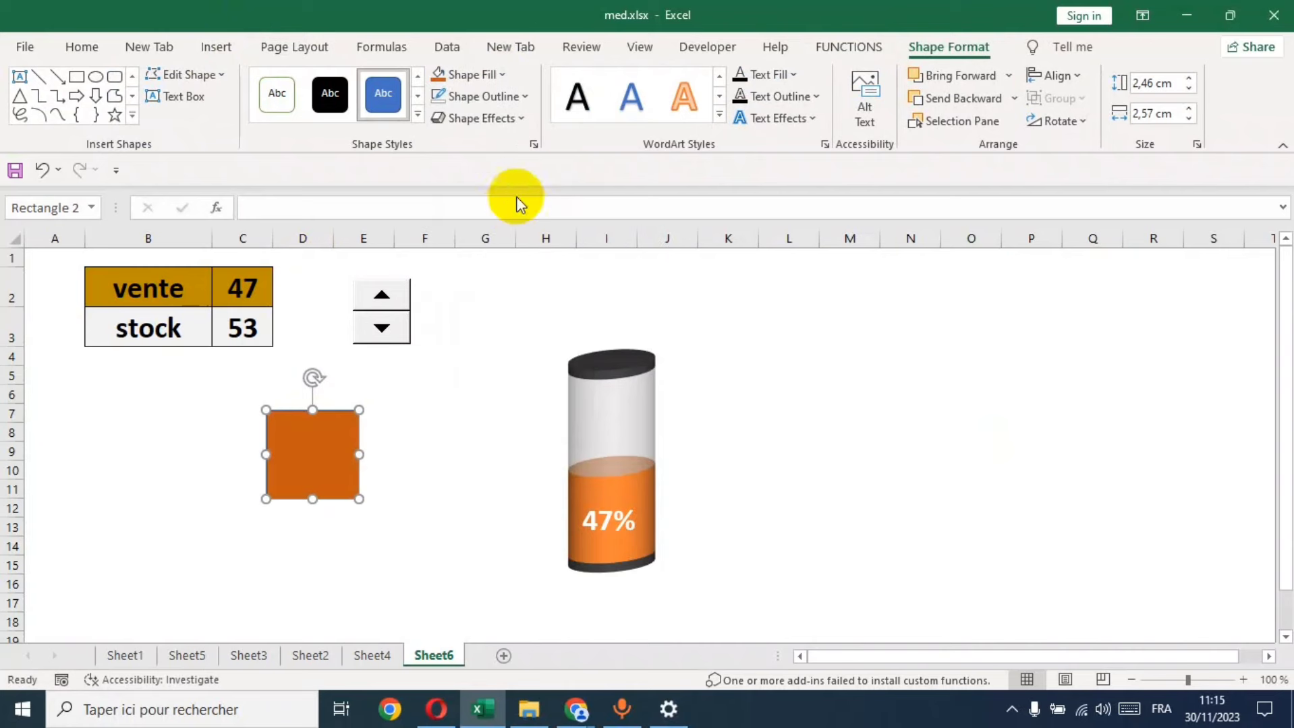
pyautogui.click(523, 119)
pyautogui.moveTo(497, 156)
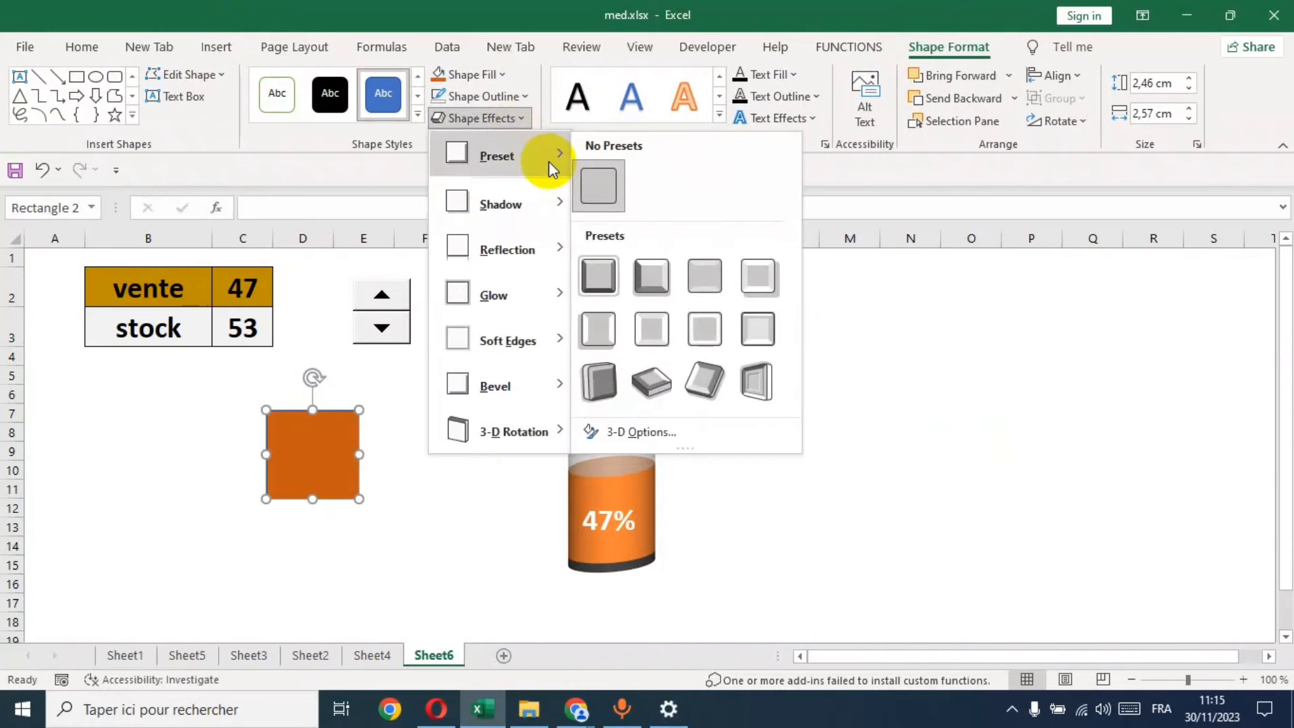
pyautogui.click(646, 277)
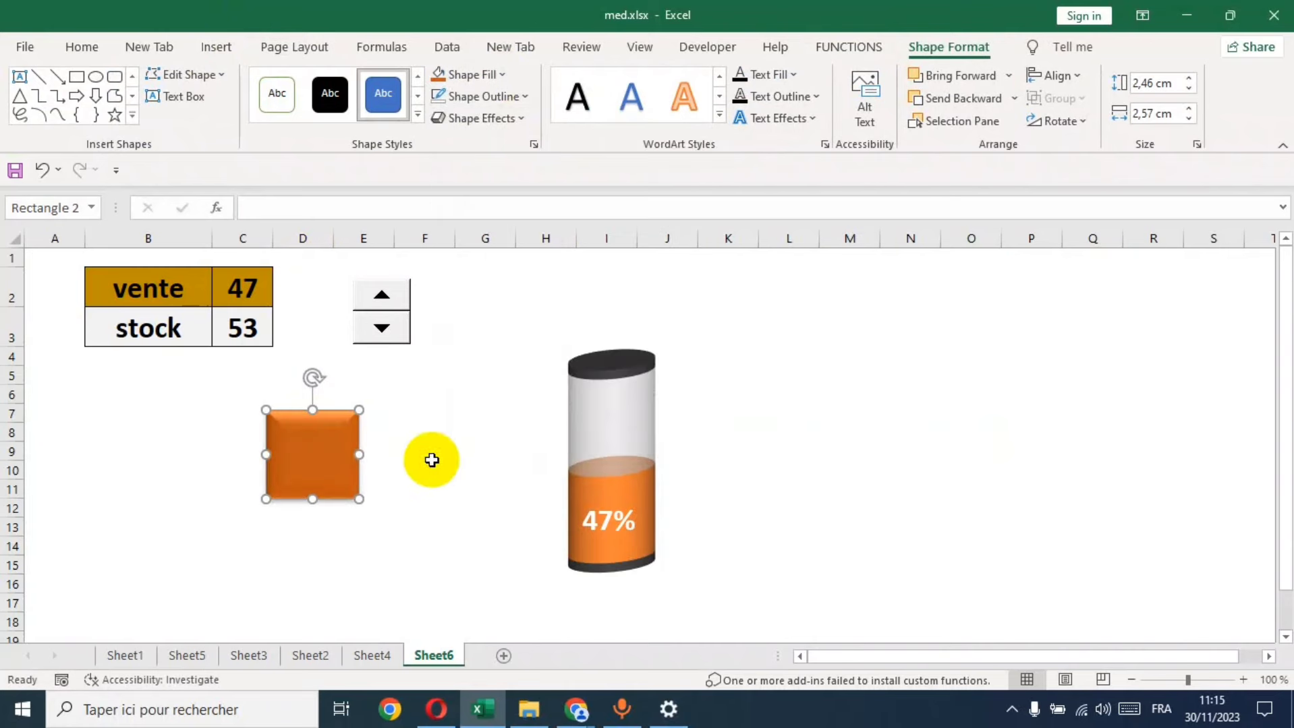
# Move the orange square beside the table, fit it to the table height, and send it to back.
pyautogui.rightClick(376, 327)
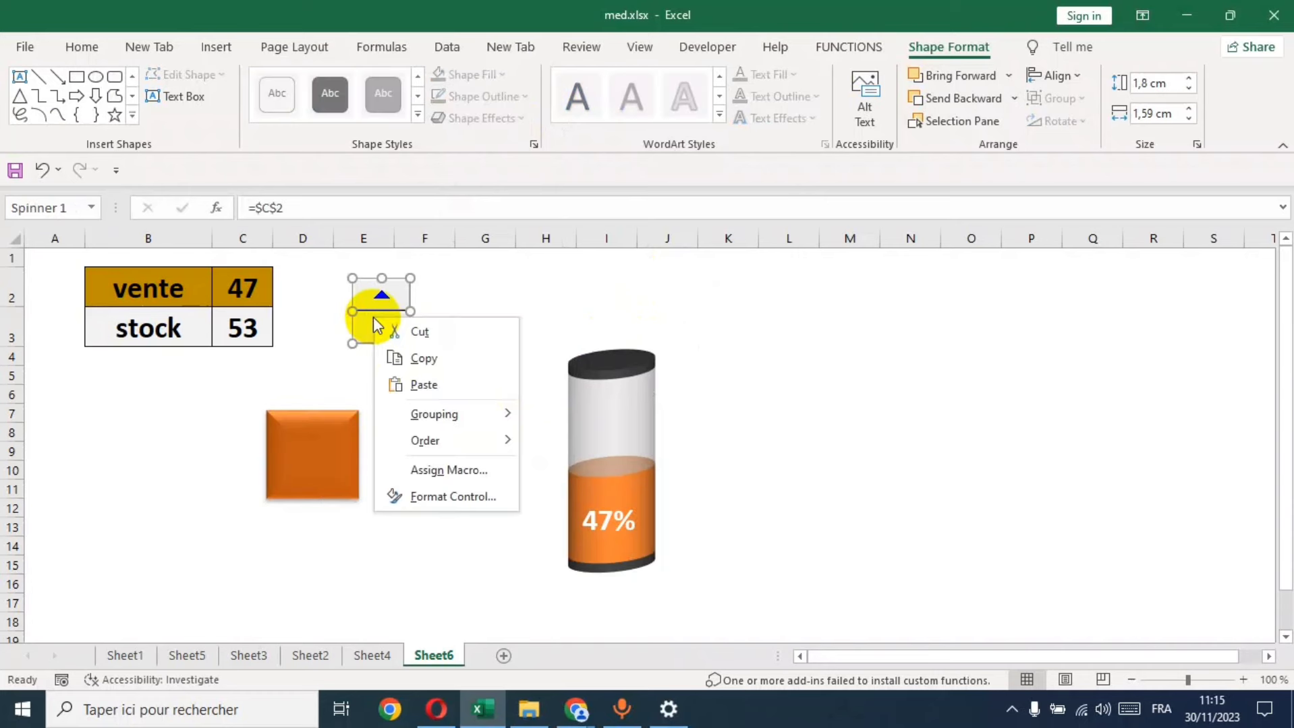
pyautogui.press('Escape')
pyautogui.moveTo(382, 307); pyautogui.dragTo(451, 307)
pyautogui.moveTo(323, 435); pyautogui.dragTo(331, 308)
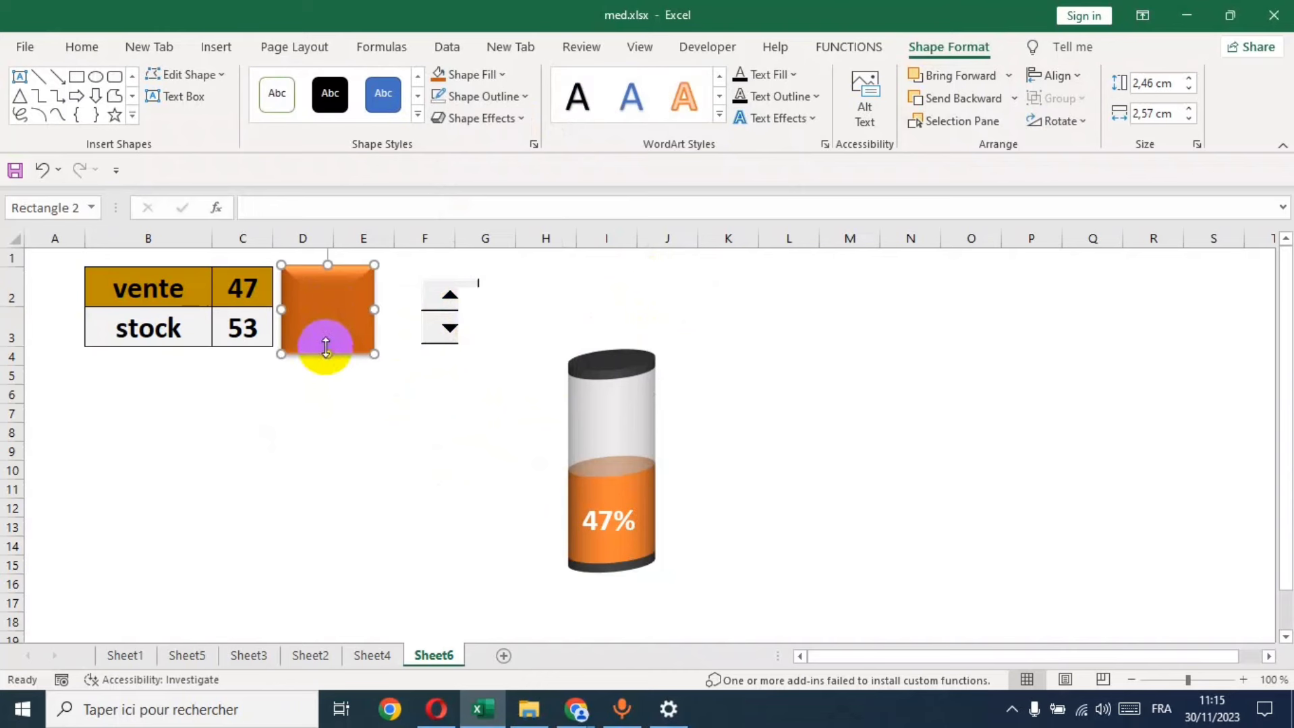
pyautogui.moveTo(327, 351); pyautogui.dragTo(326, 344)
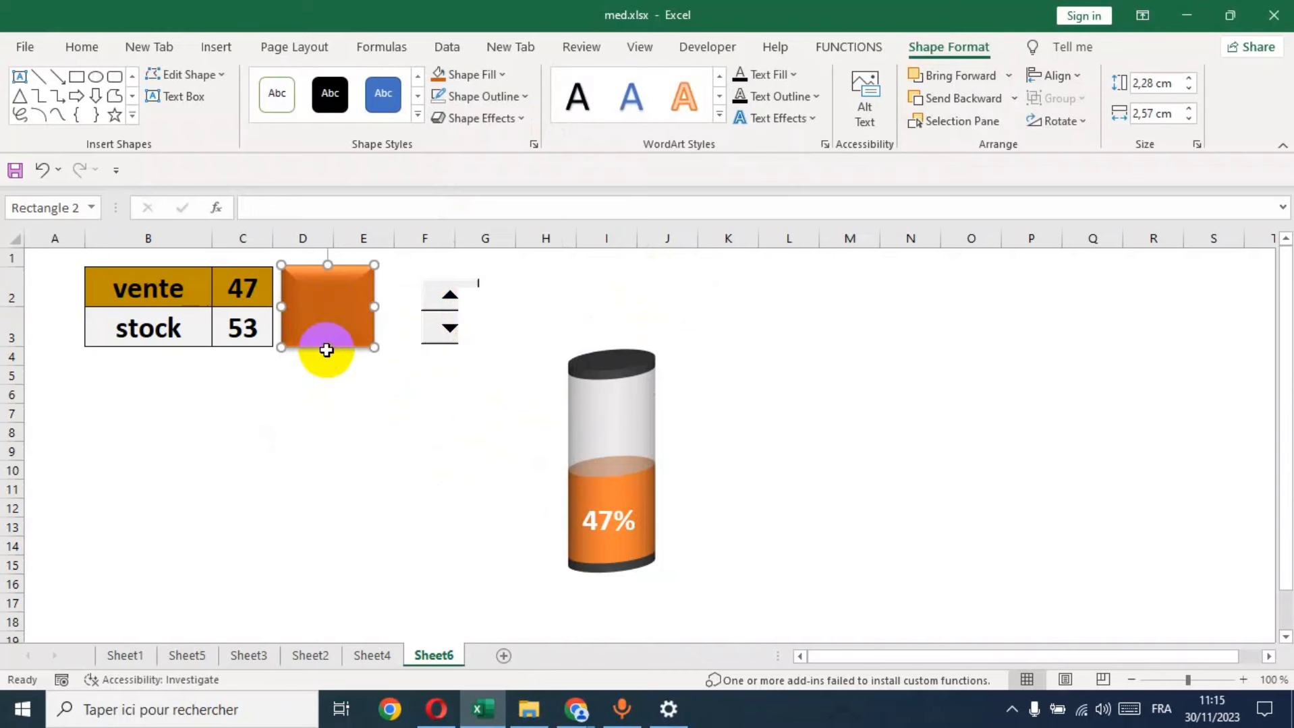
pyautogui.click(326, 385)
pyautogui.rightClick(333, 303)
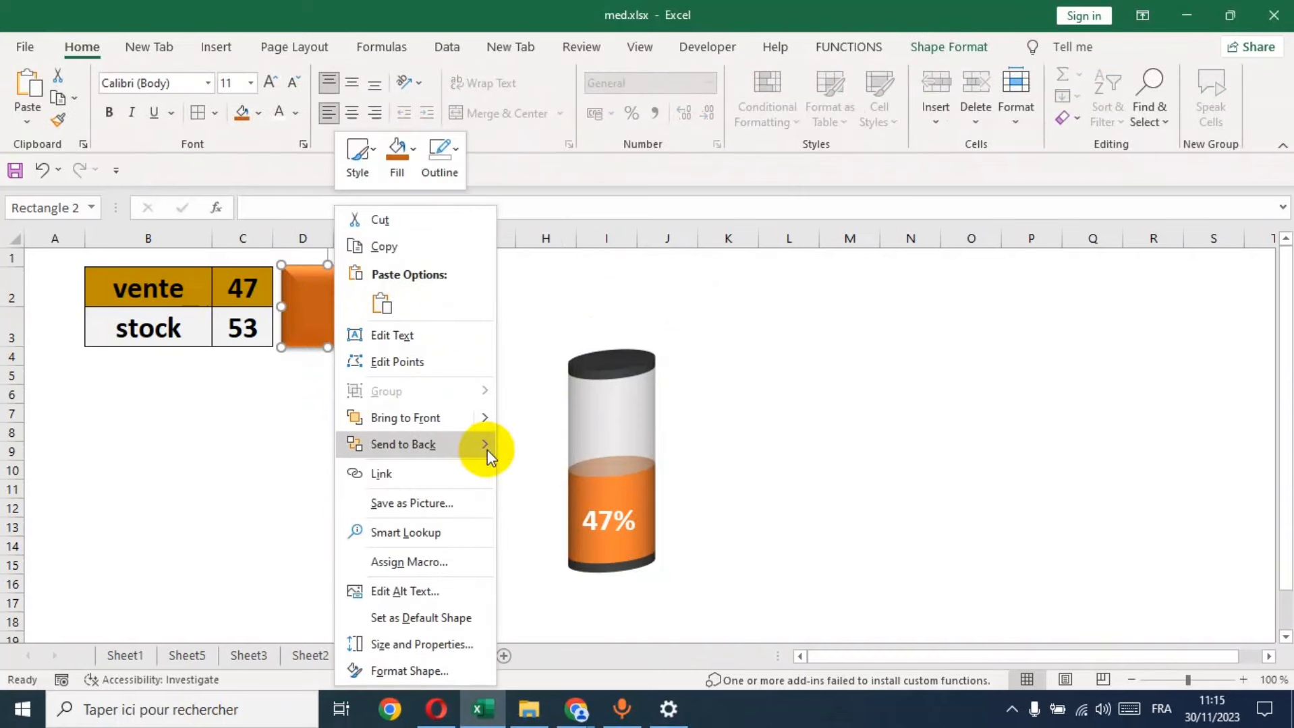
pyautogui.moveTo(414, 445)
pyautogui.click(543, 447)
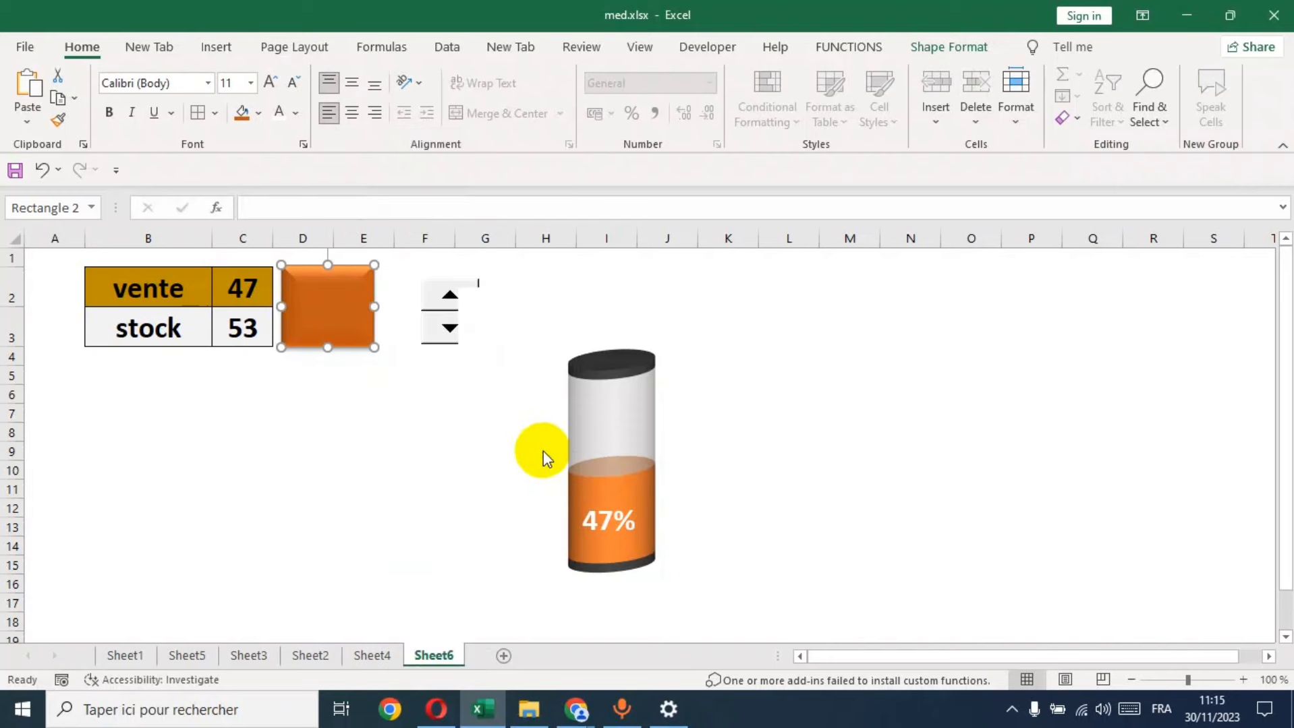
pyautogui.click(403, 435)
pyautogui.click(321, 428)
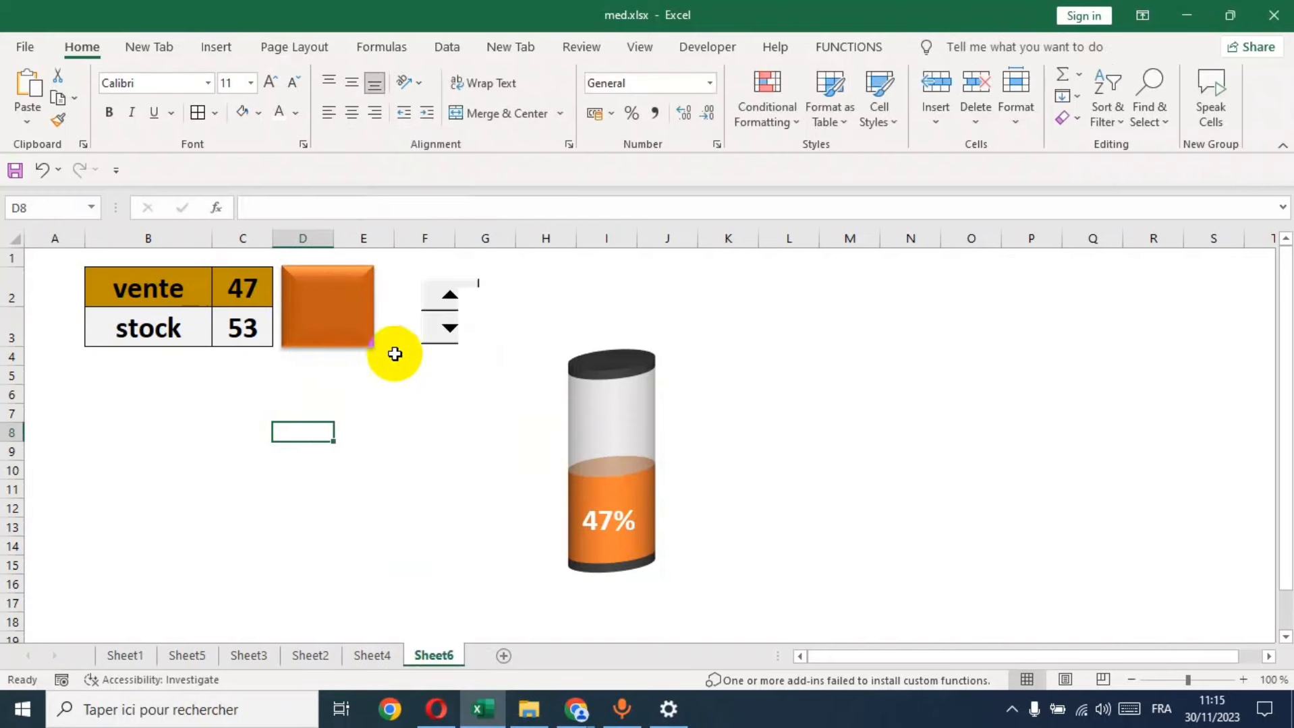
# Place the spinner on the orange square and shrink it to fit; vente reads 48.
pyautogui.click(449, 297)
pyautogui.rightClick(434, 319)
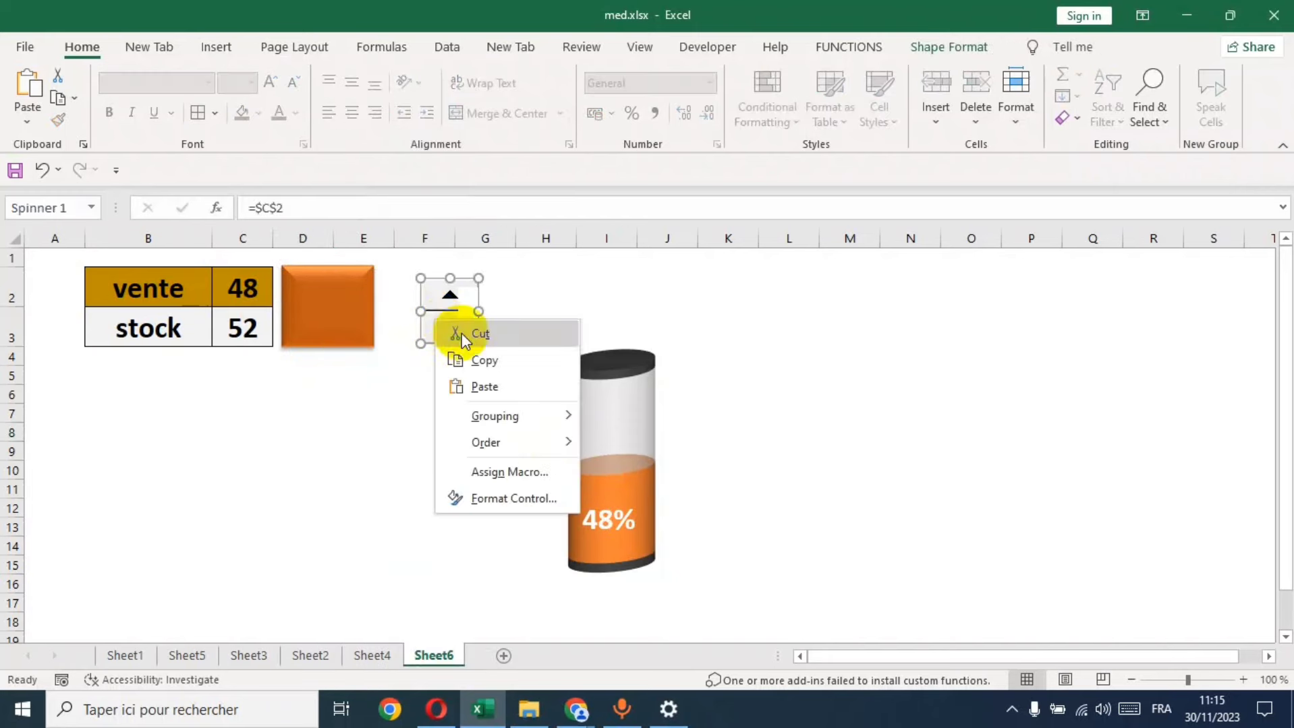
pyautogui.click(439, 303)
pyautogui.moveTo(439, 304); pyautogui.dragTo(321, 301)
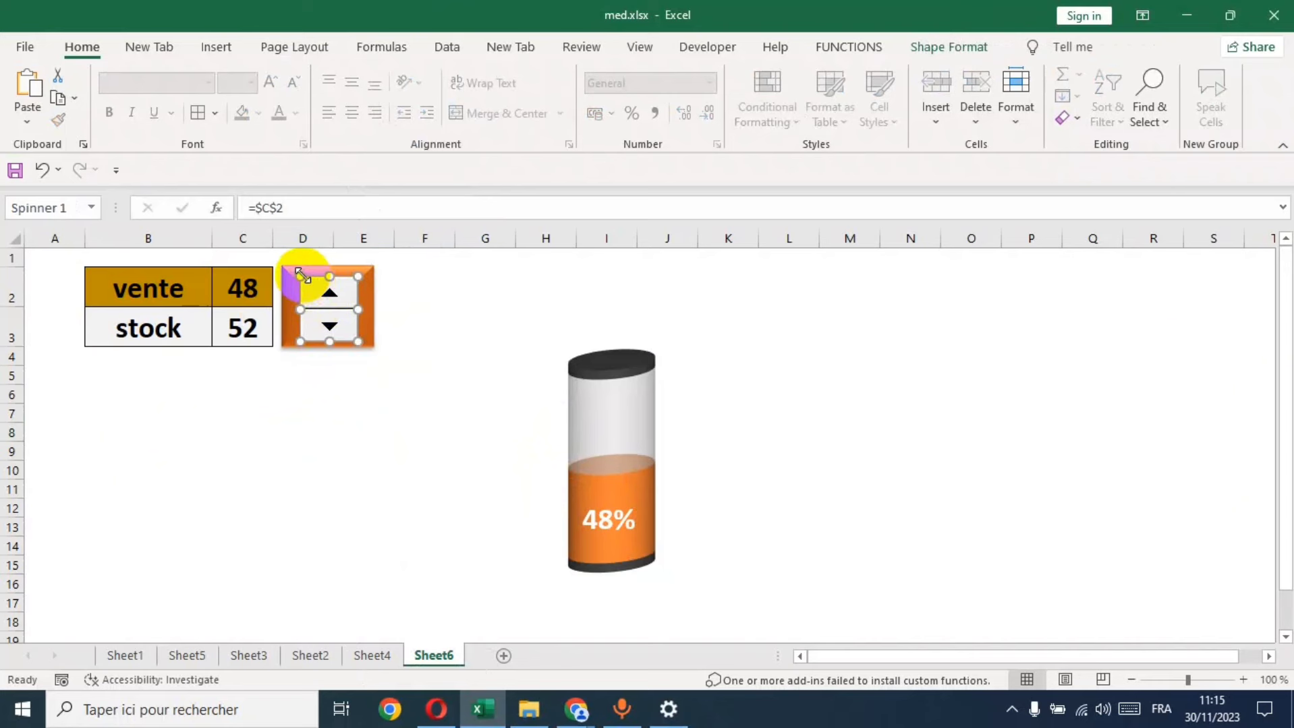
pyautogui.moveTo(303, 276)
pyautogui.mouseDown()
pyautogui.moveTo(328, 309)
pyautogui.moveTo(326, 331)
pyautogui.mouseUp()
pyautogui.click(308, 396)
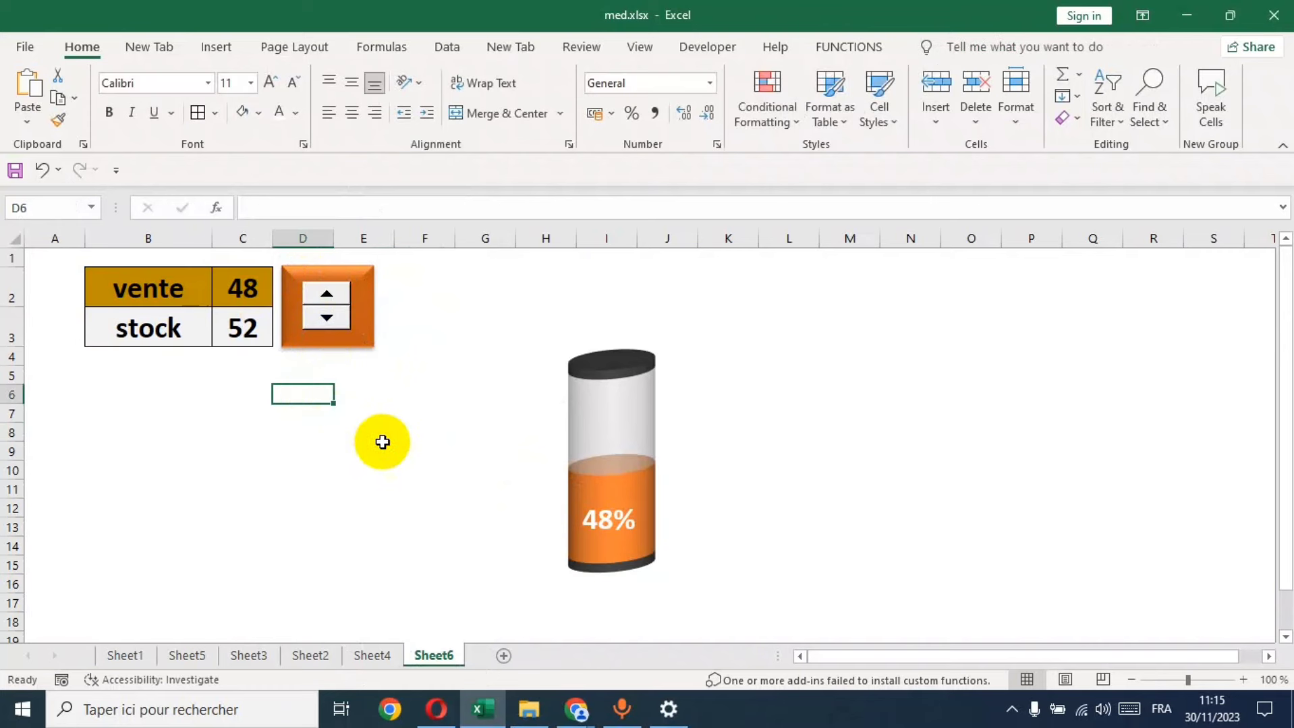
# Fill cells B2:C2 with Orange, Accent 2 darker shade.
pyautogui.click(955, 326)
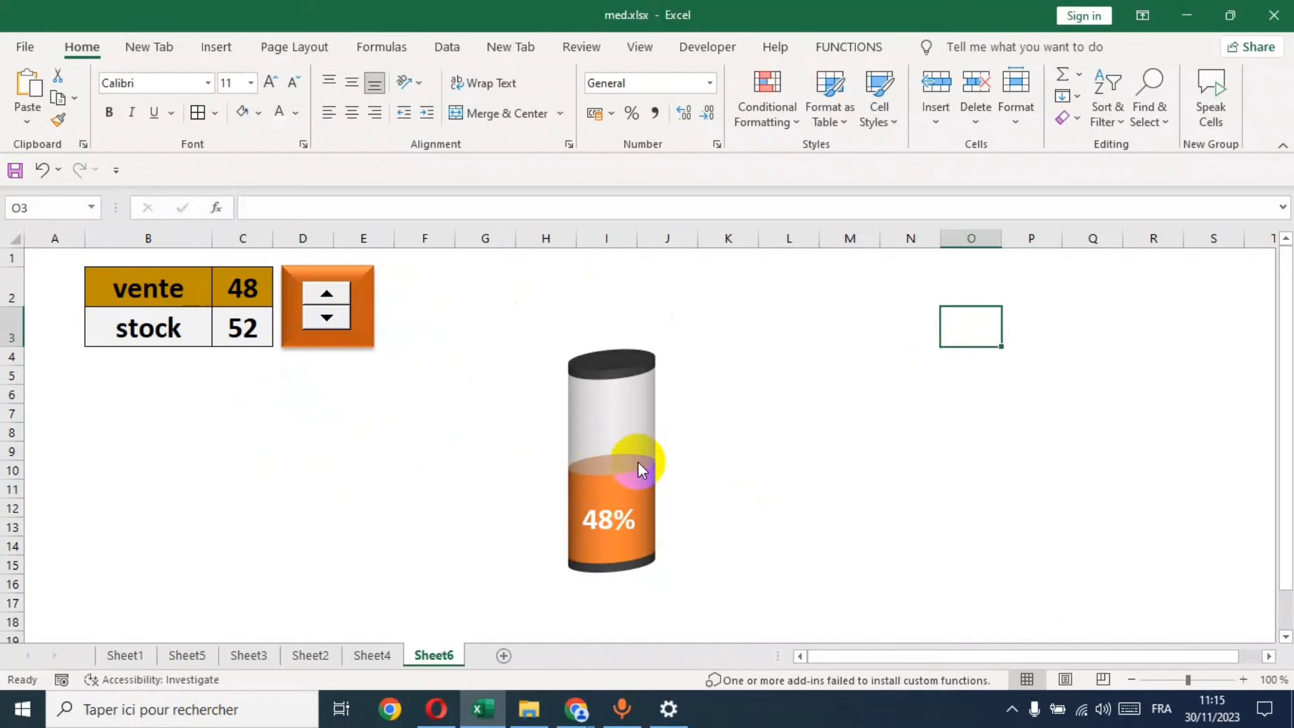
pyautogui.click(362, 435)
pyautogui.click(123, 290)
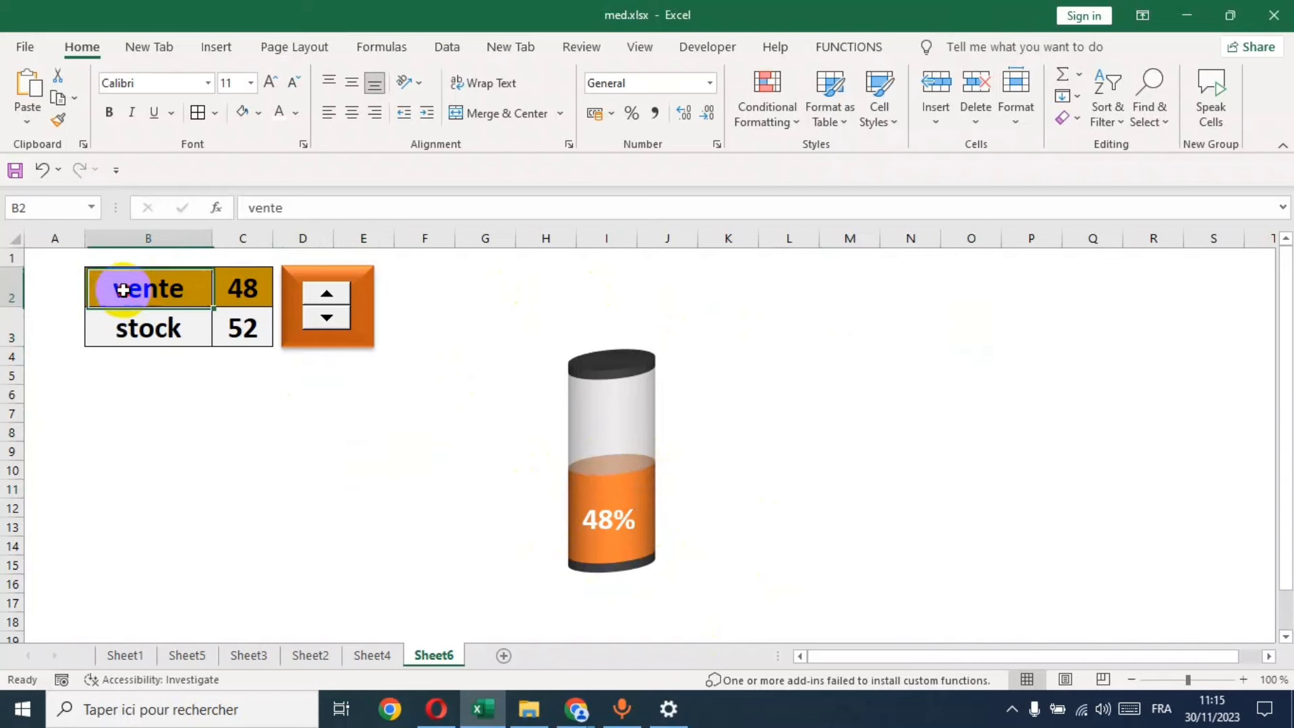
pyautogui.moveTo(123, 290); pyautogui.dragTo(223, 288)
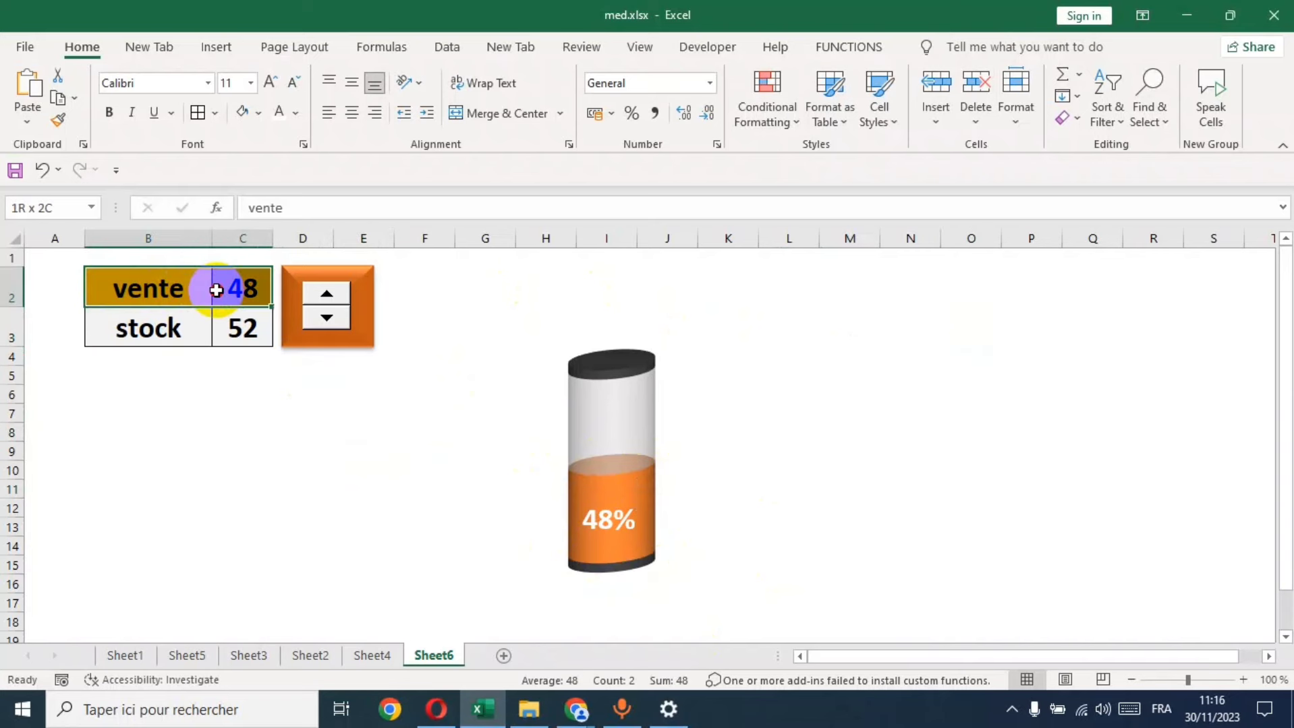
pyautogui.click(260, 116)
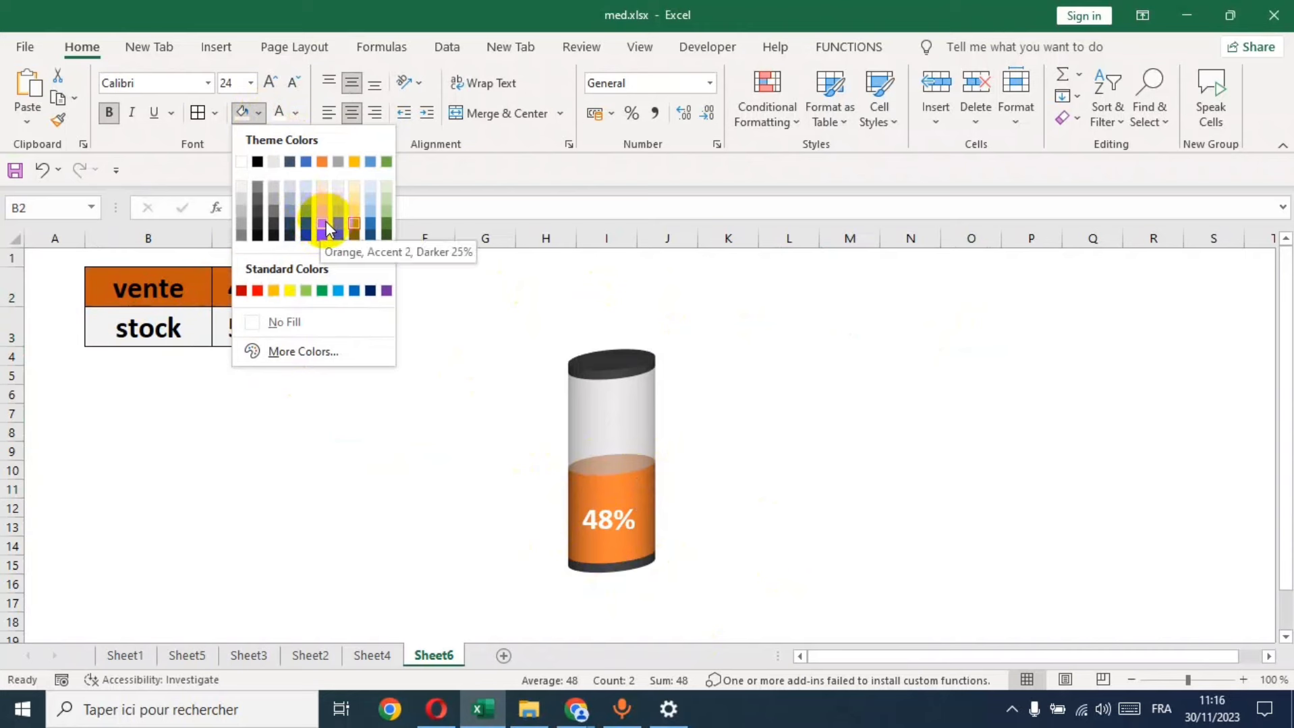
pyautogui.click(323, 162)
pyautogui.click(307, 412)
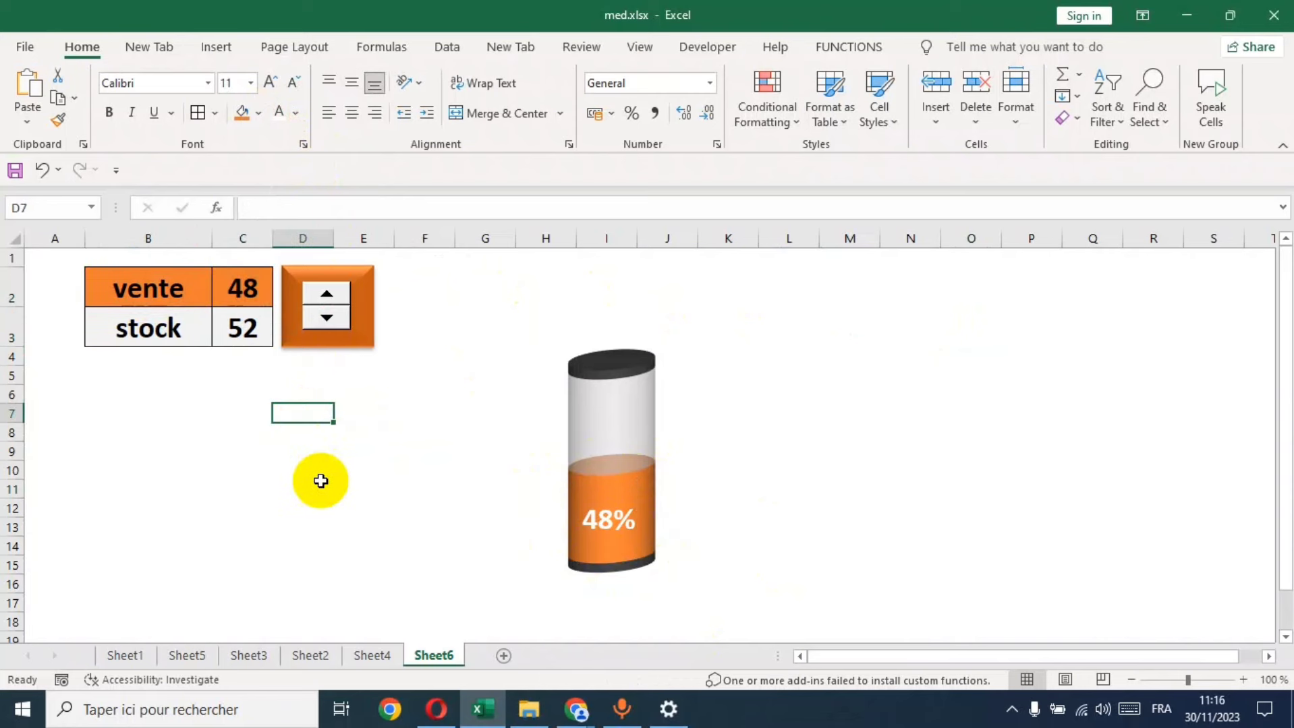
pyautogui.click(302, 454)
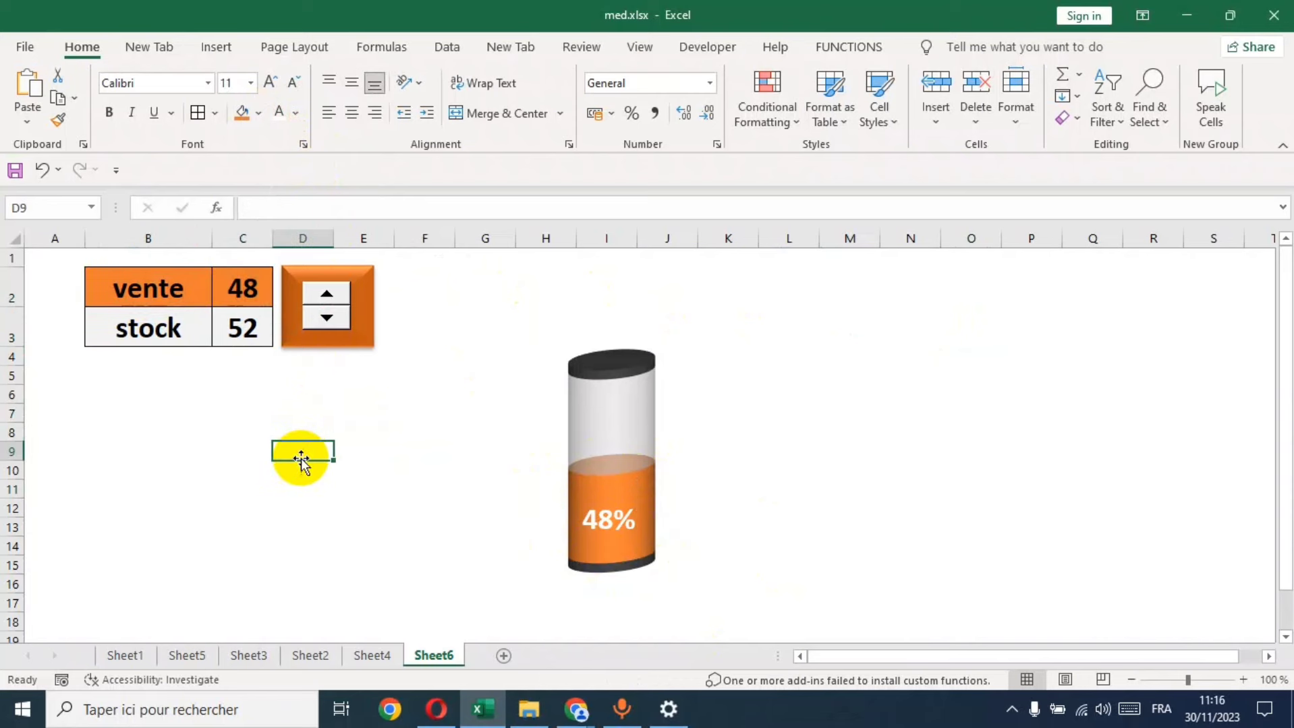
# Use the orange spinner to raise vente to 80 and cut stock to 20, filling the cylinder to 80%.
pyautogui.click(333, 294)
pyautogui.click(334, 294)
pyautogui.click(334, 294)
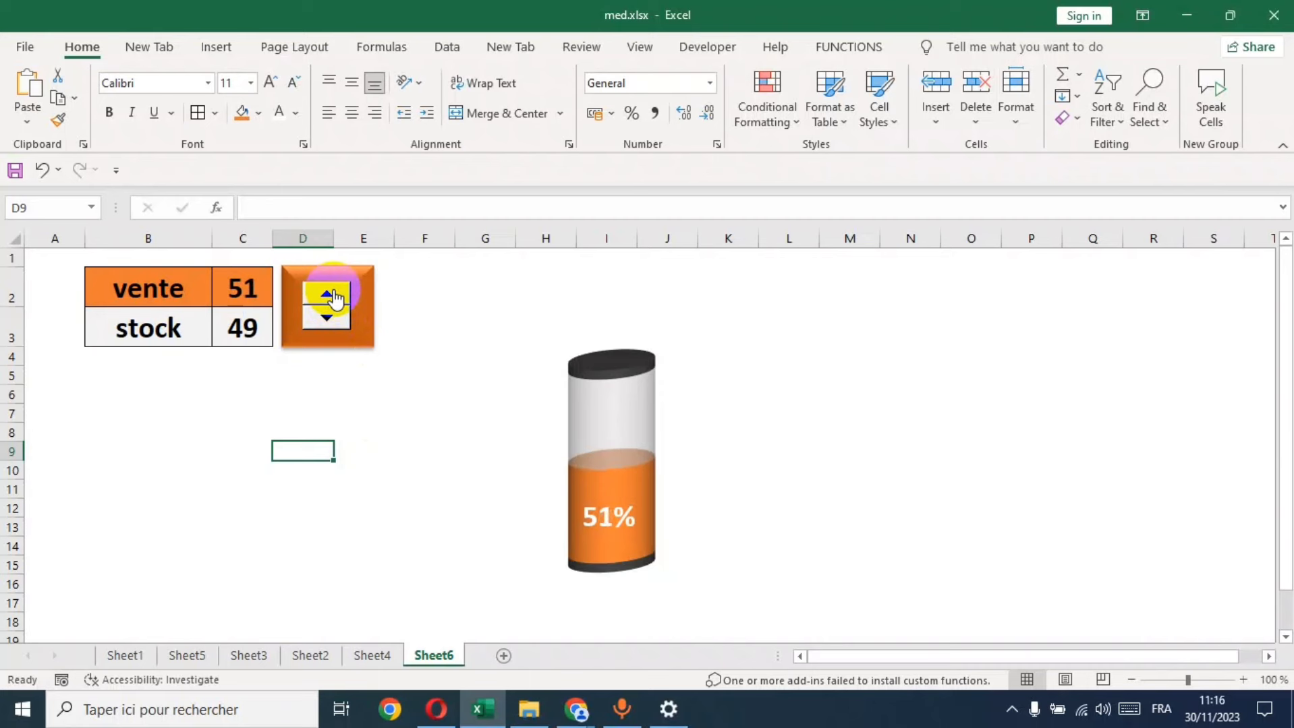
pyautogui.click(333, 294)
pyautogui.click(333, 294)
pyautogui.click(333, 294)
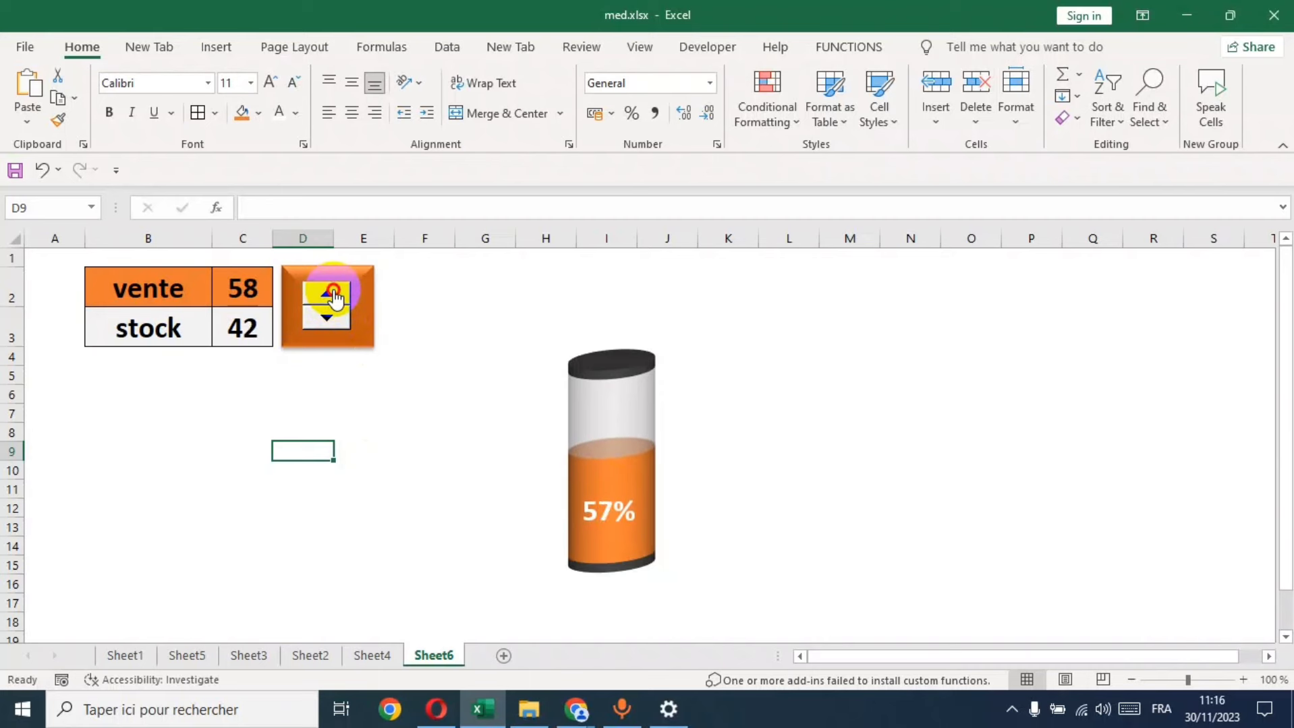
pyautogui.click(333, 294)
pyautogui.click(333, 294)
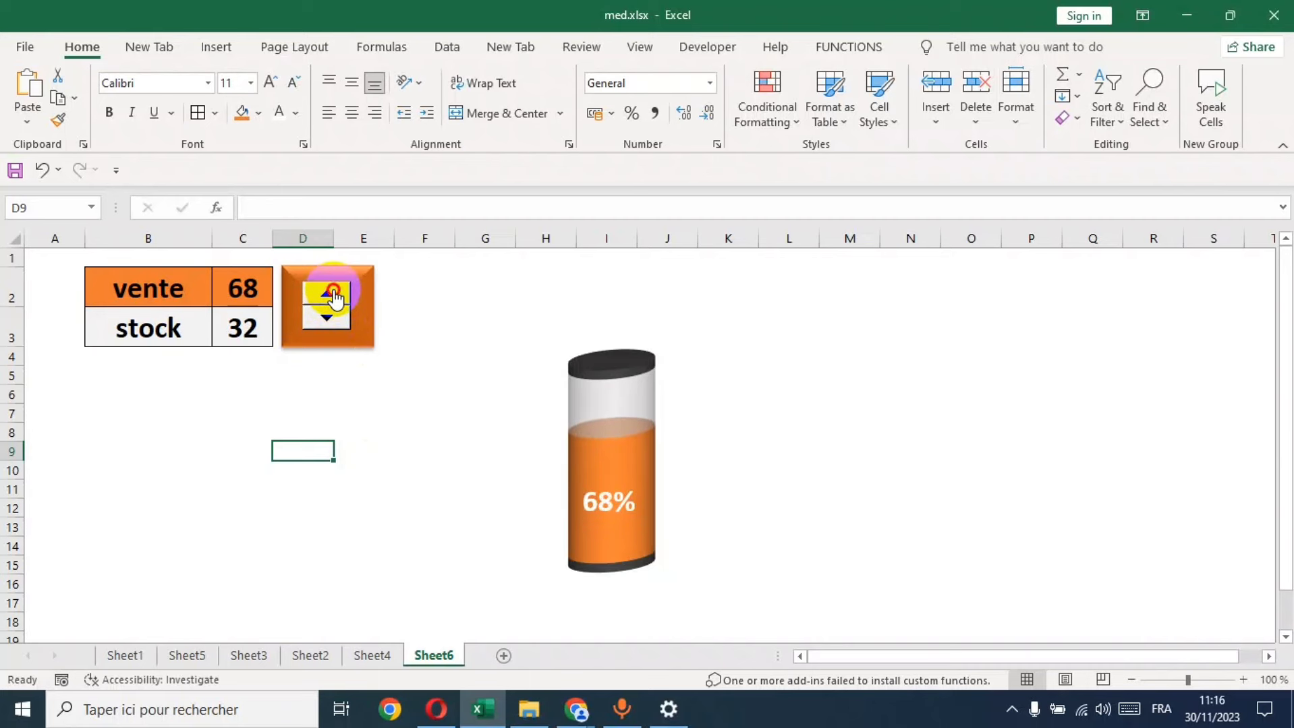
pyautogui.click(333, 294)
pyautogui.click(333, 294)
pyautogui.click(333, 294)
pyautogui.click(333, 294)
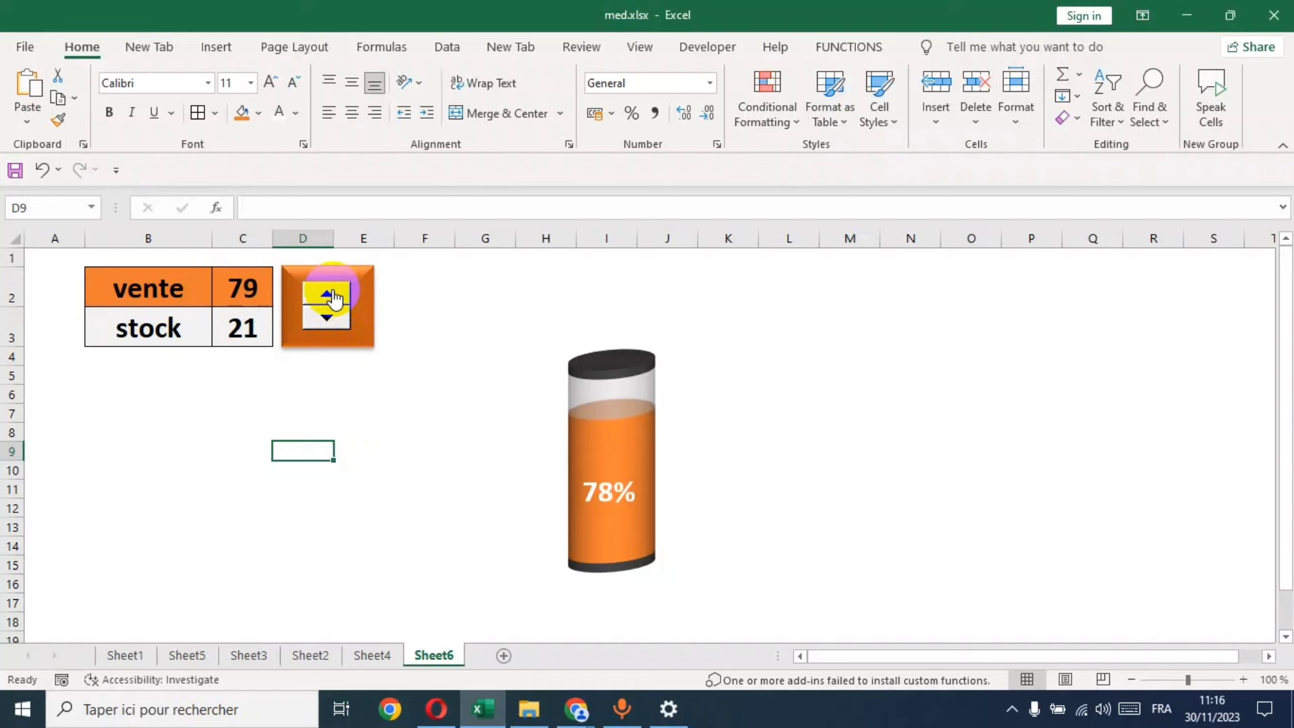
pyautogui.click(333, 294)
pyautogui.click(165, 480)
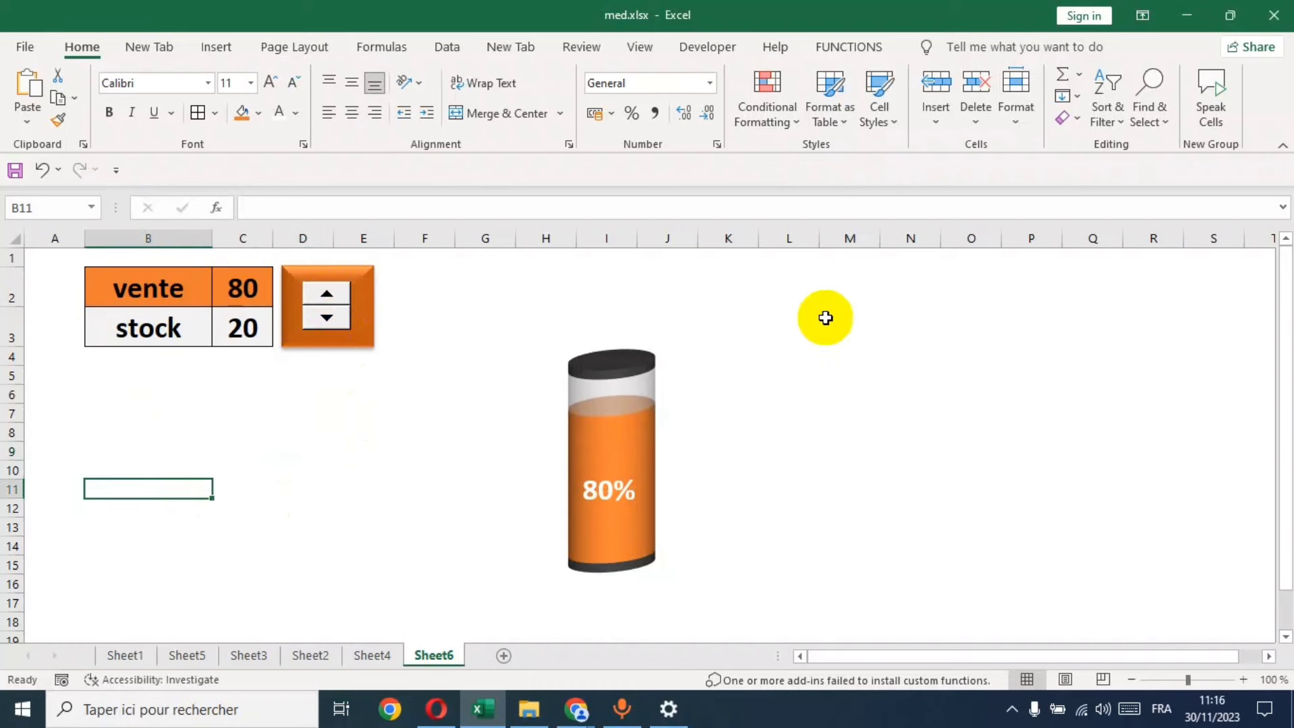
pyautogui.click(1140, 371)
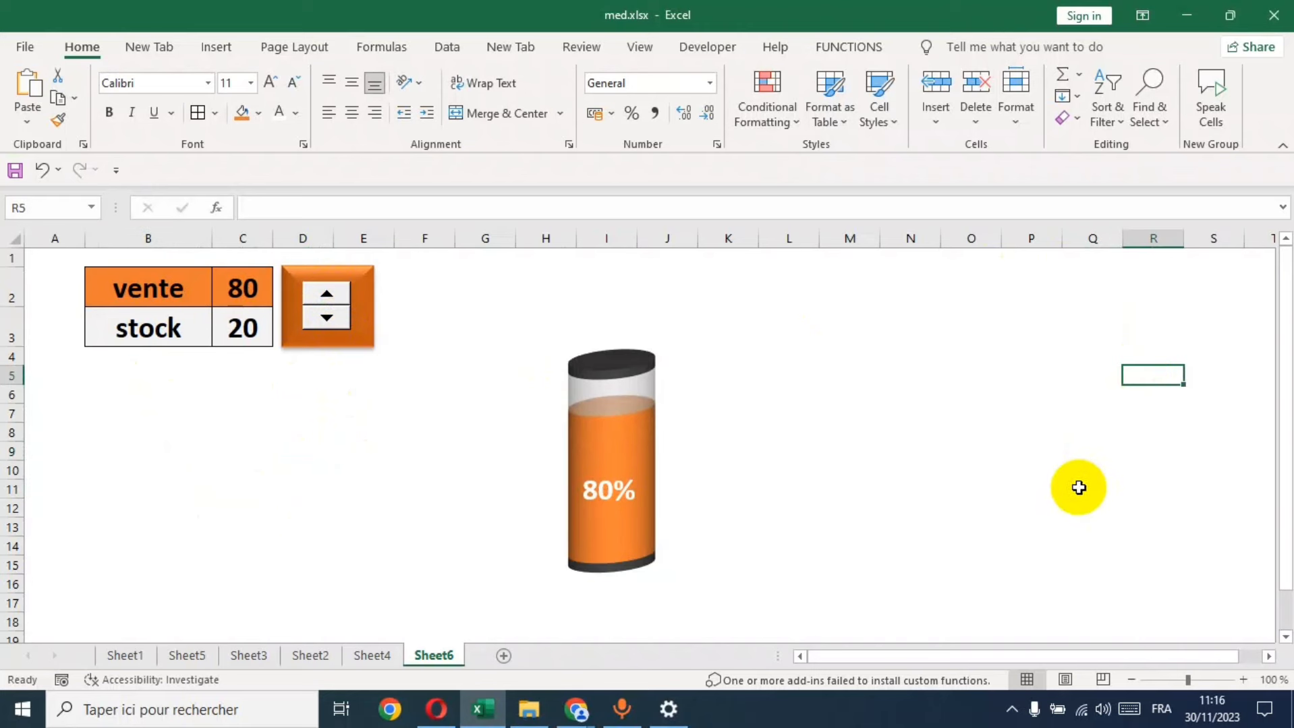